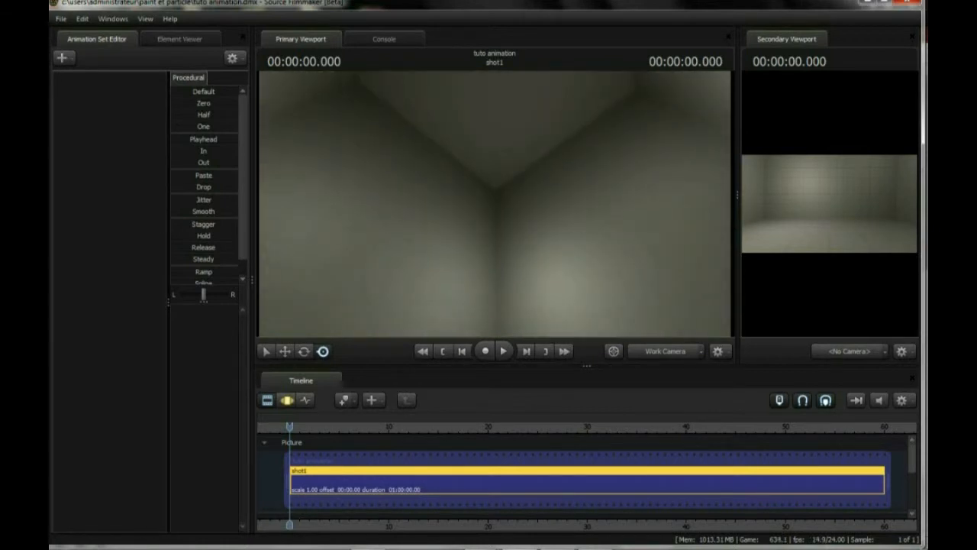
{"action": "key", "text": "s"}
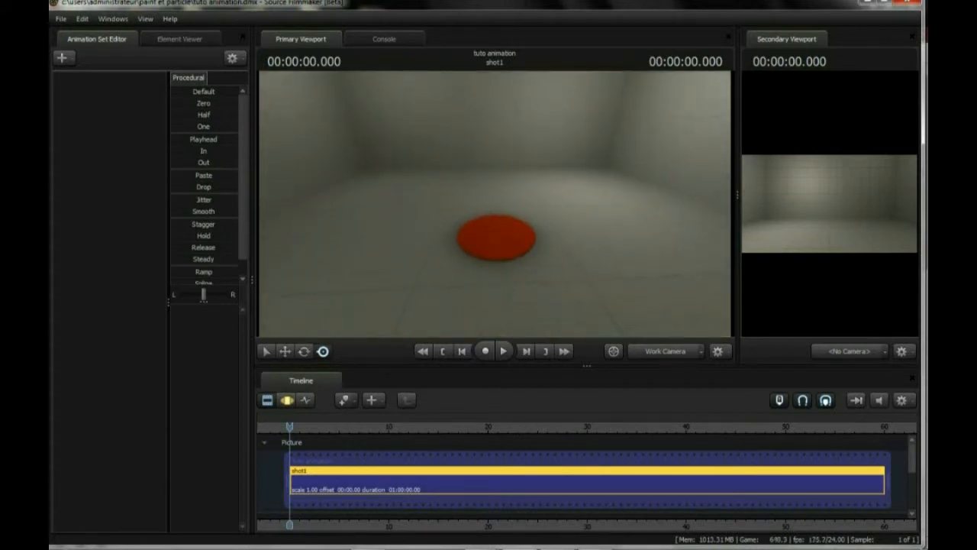
{"action": "key", "text": "w"}
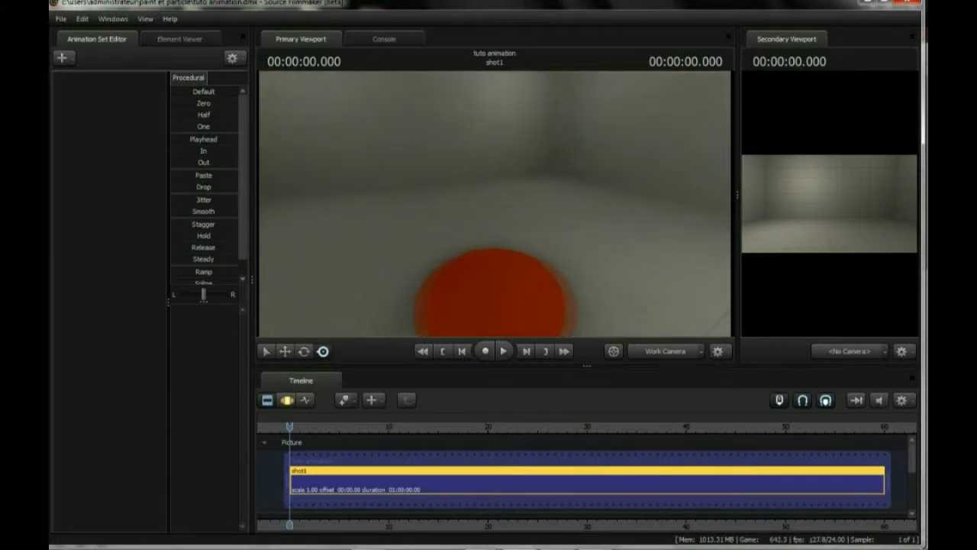
{"action": "key", "text": "s"}
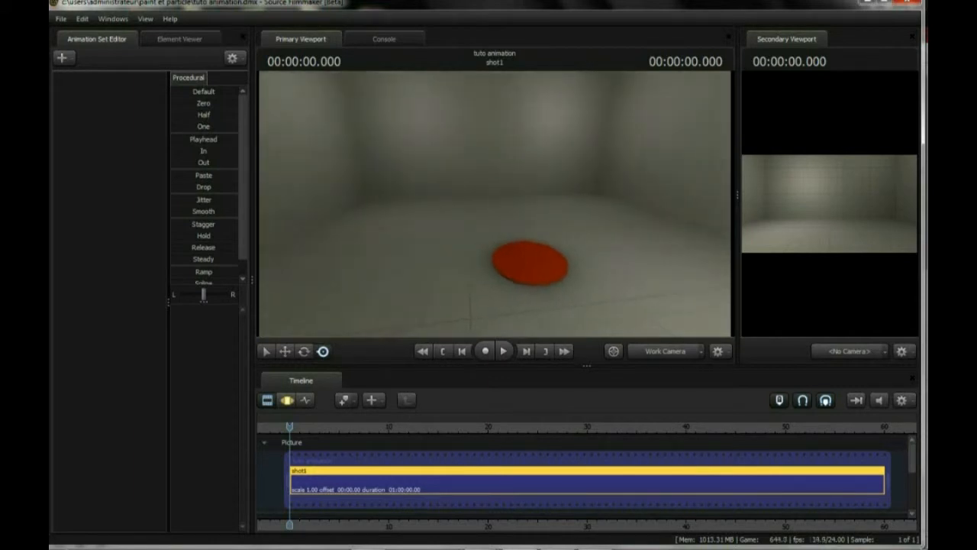
{"action": "key", "text": "w"}
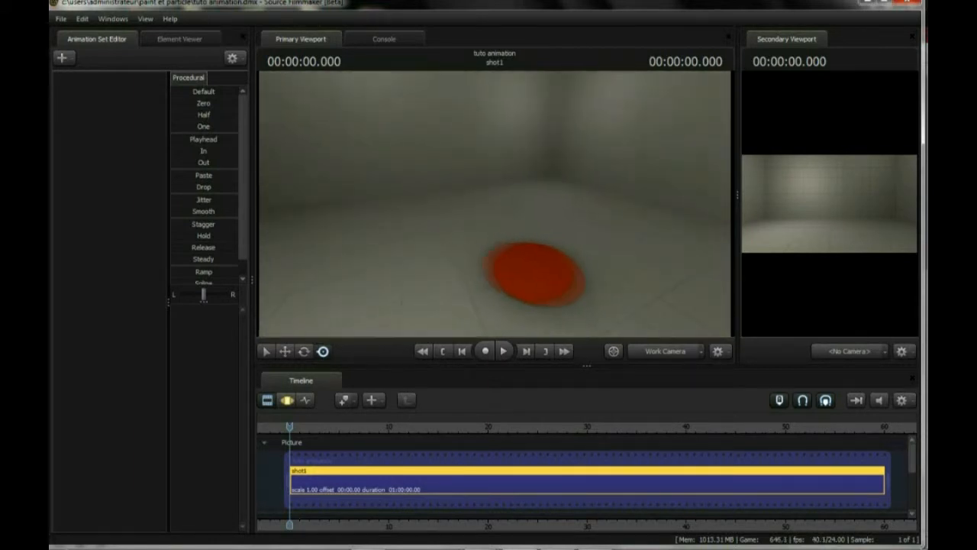
{"action": "key", "text": "s"}
{"action": "key", "text": "w"}
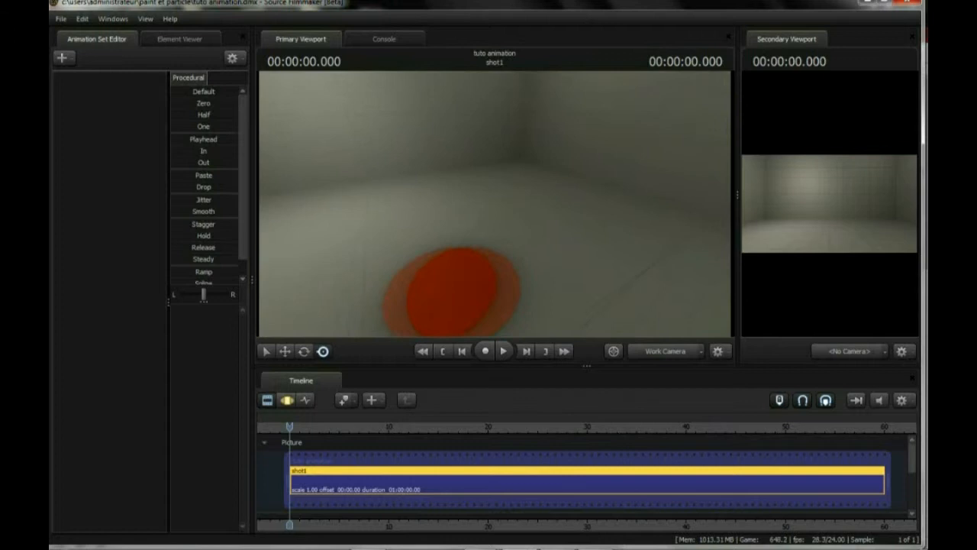
{"action": "key", "text": "s"}
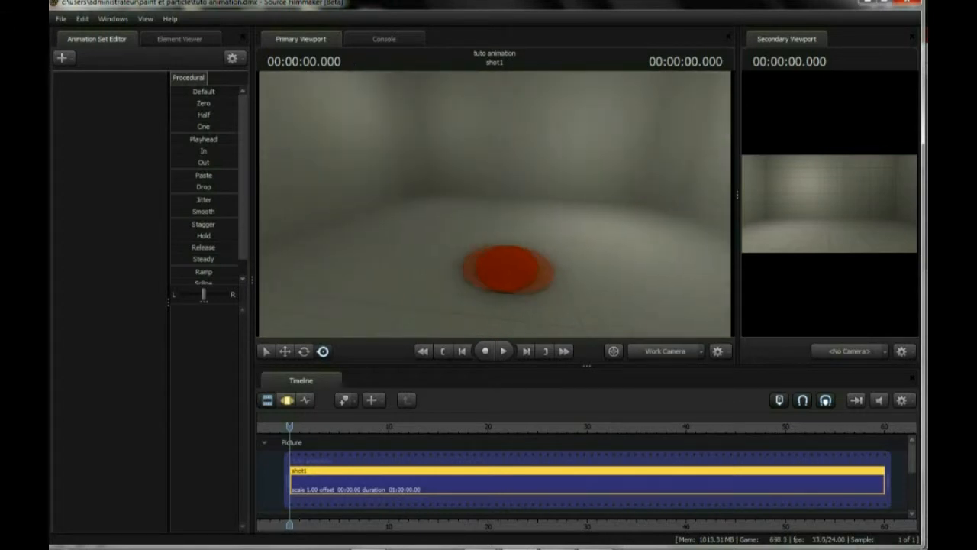
{"action": "key", "text": "w"}
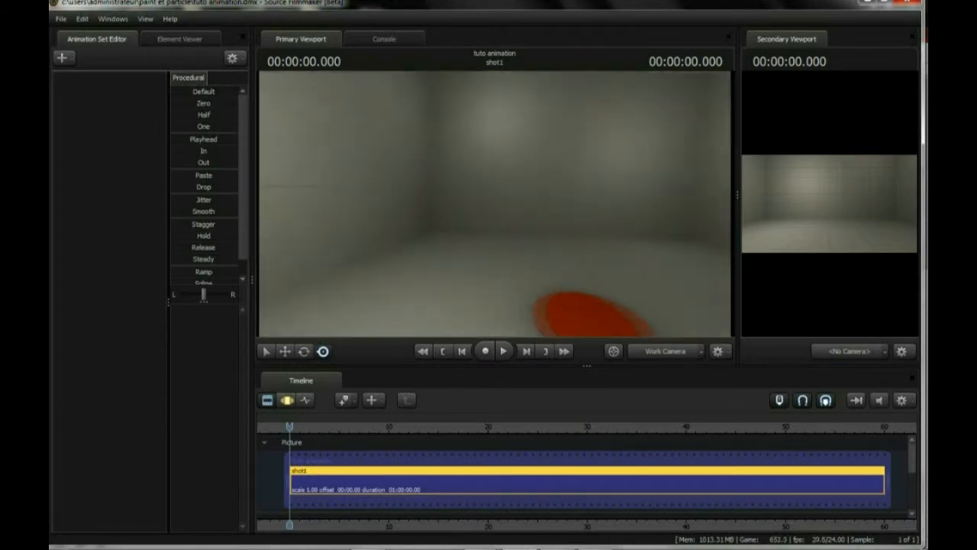
{"action": "key", "text": "s"}
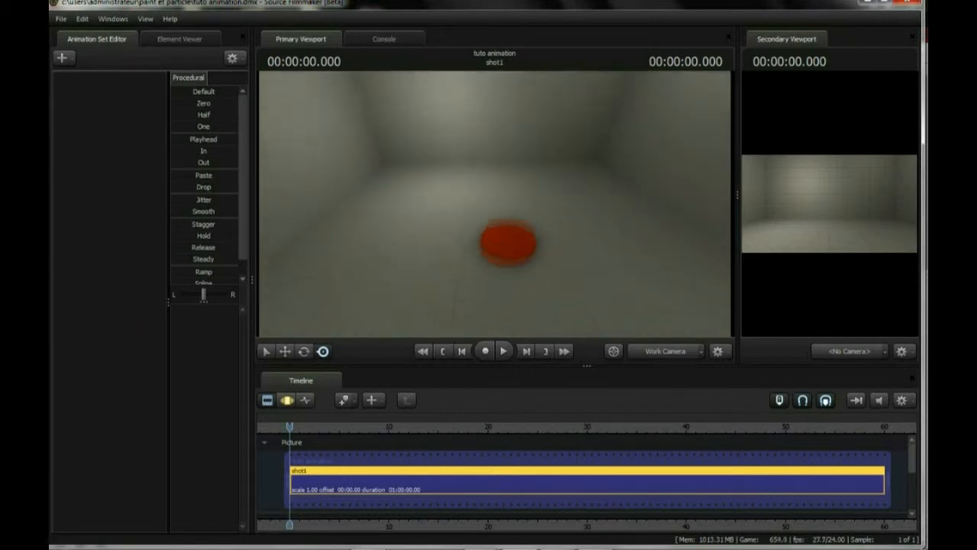
{"action": "key", "text": "w"}
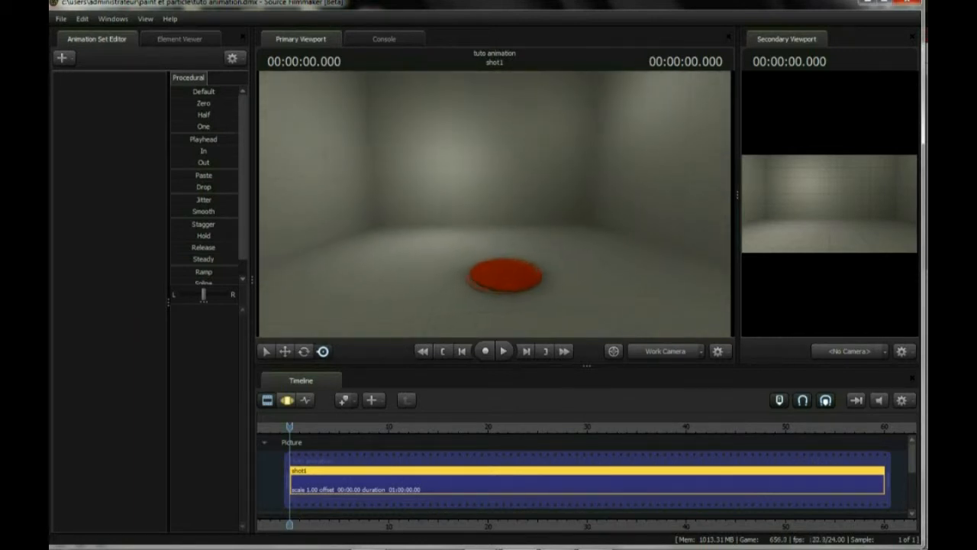
{"action": "key", "text": "w"}
{"action": "key", "text": "s"}
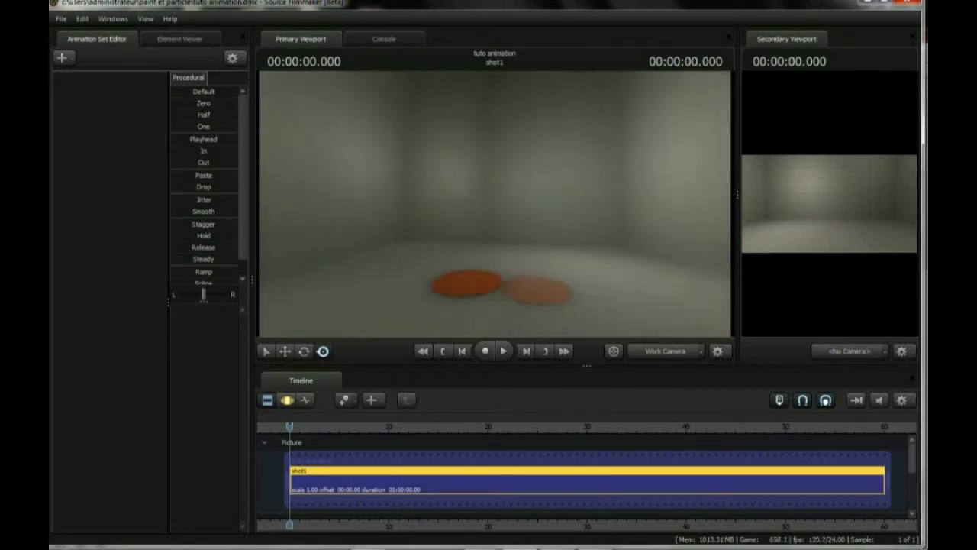
{"action": "key", "text": "w"}
{"action": "key", "text": "a"}
{"action": "key", "text": "w"}
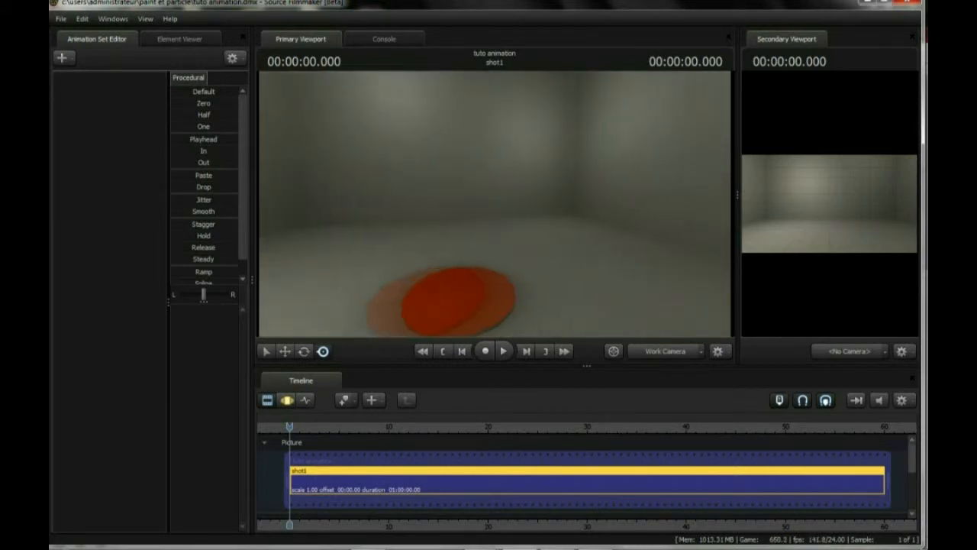
{"action": "key", "text": "w"}
{"action": "key", "text": "s"}
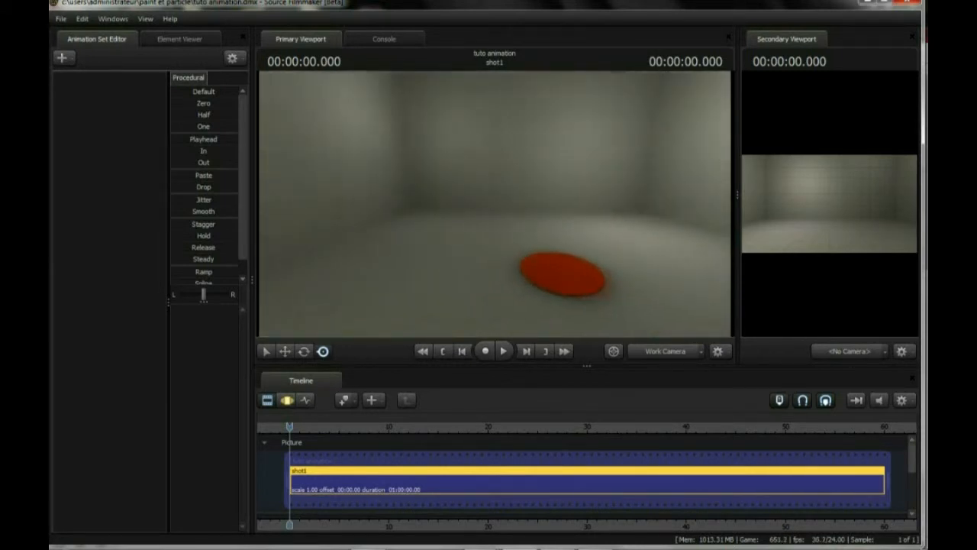
{"action": "key", "text": "d"}
{"action": "key", "text": "s"}
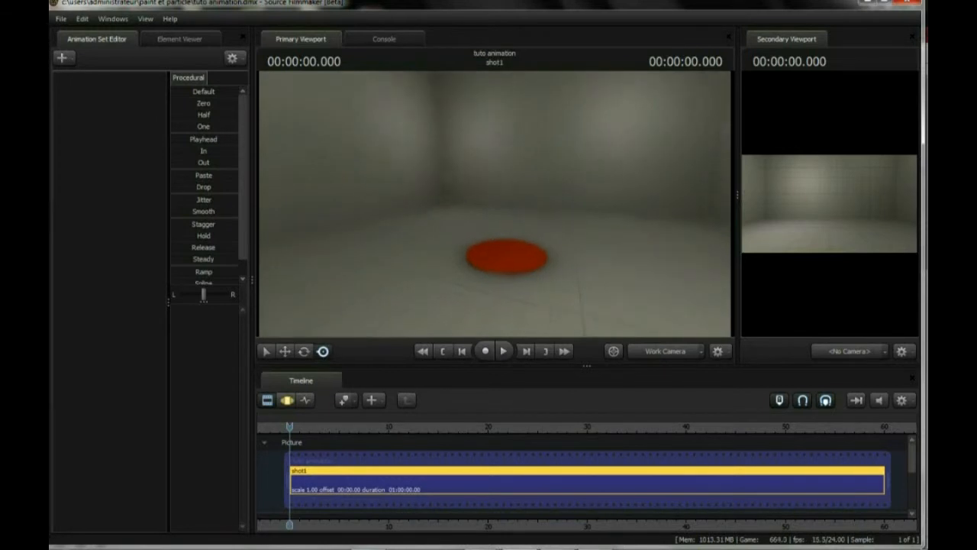
{"action": "key", "text": "w"}
{"action": "right_click", "coordinate": [85, 93]}
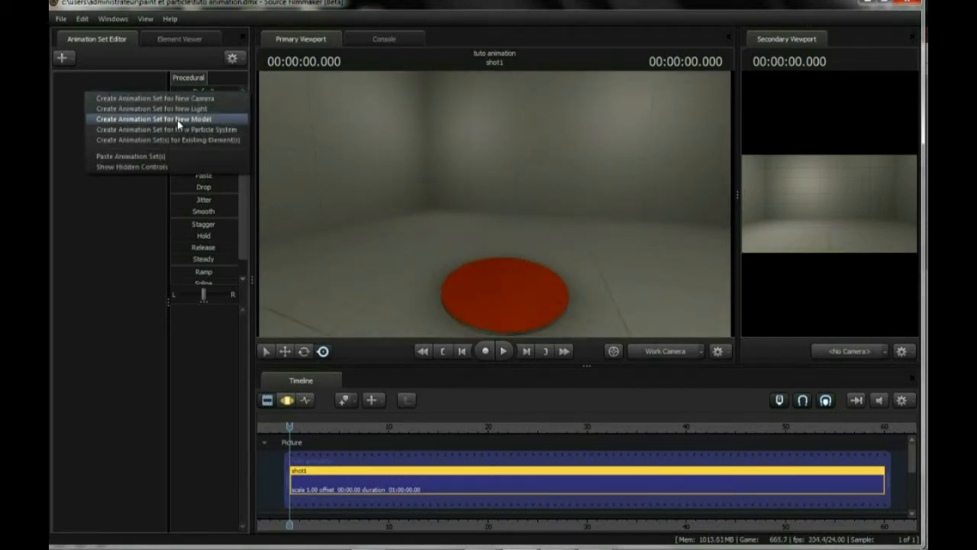
{"action": "left_click", "coordinate": [177, 120]}
{"action": "left_click", "coordinate": [158, 133]}
{"action": "left_click", "coordinate": [273, 116]}
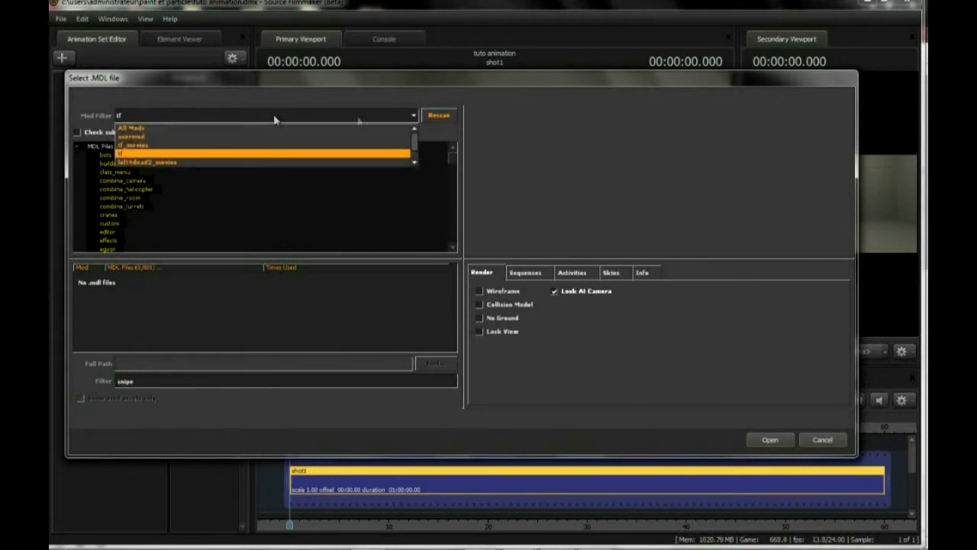
{"action": "left_click", "coordinate": [134, 145]}
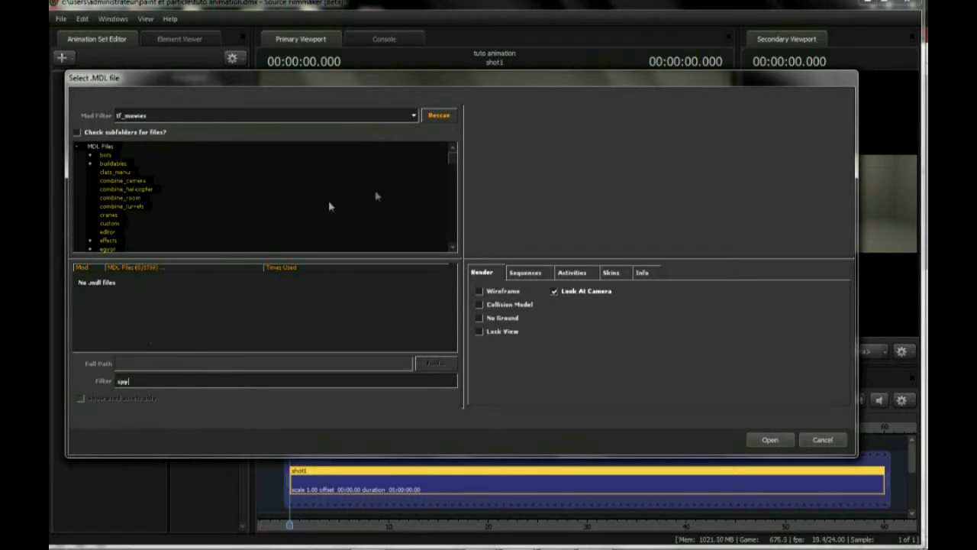
{"action": "left_click", "coordinate": [100, 146]}
{"action": "double_click", "coordinate": [108, 149]}
{"action": "left_click", "coordinate": [84, 150]}
{"action": "double_click", "coordinate": [99, 157]}
{"action": "left_click", "coordinate": [168, 116]}
{"action": "left_click", "coordinate": [152, 136]}
{"action": "left_click", "coordinate": [151, 117]}
{"action": "left_click", "coordinate": [131, 145]}
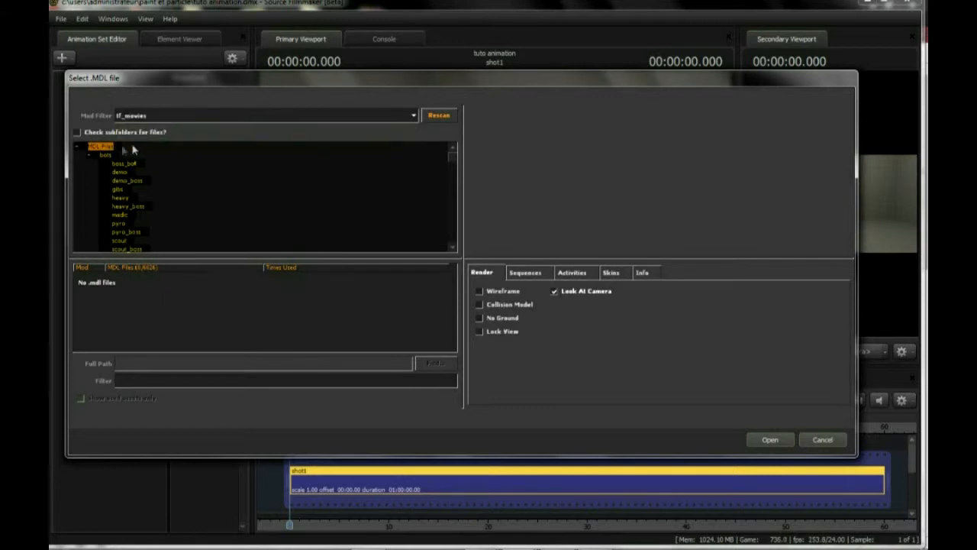
{"action": "left_click", "coordinate": [79, 147]}
{"action": "double_click", "coordinate": [96, 148]}
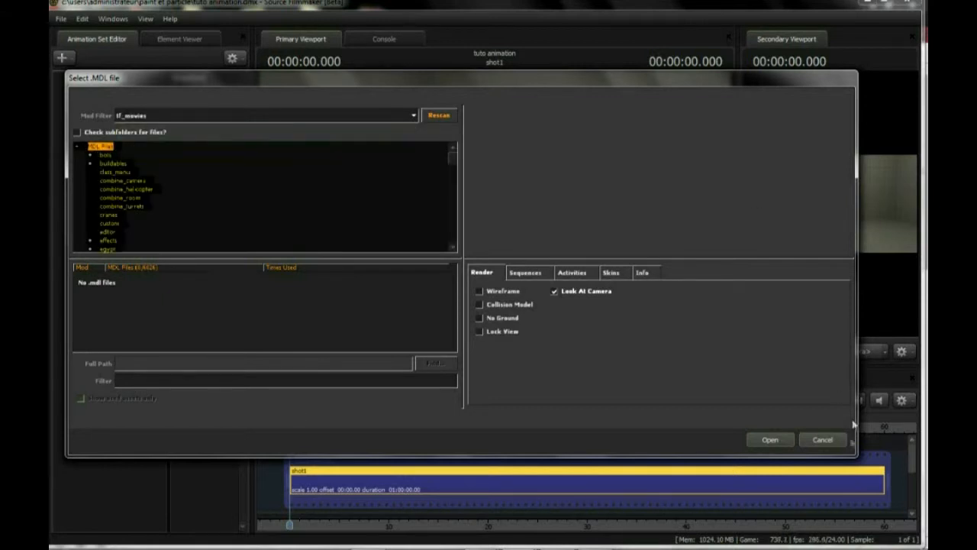
{"action": "left_click", "coordinate": [840, 443]}
Create an animation set for a new spy model, searching the tf_movies mod and its subfolders.
{"action": "left_click", "coordinate": [62, 58]}
{"action": "left_click", "coordinate": [146, 102]}
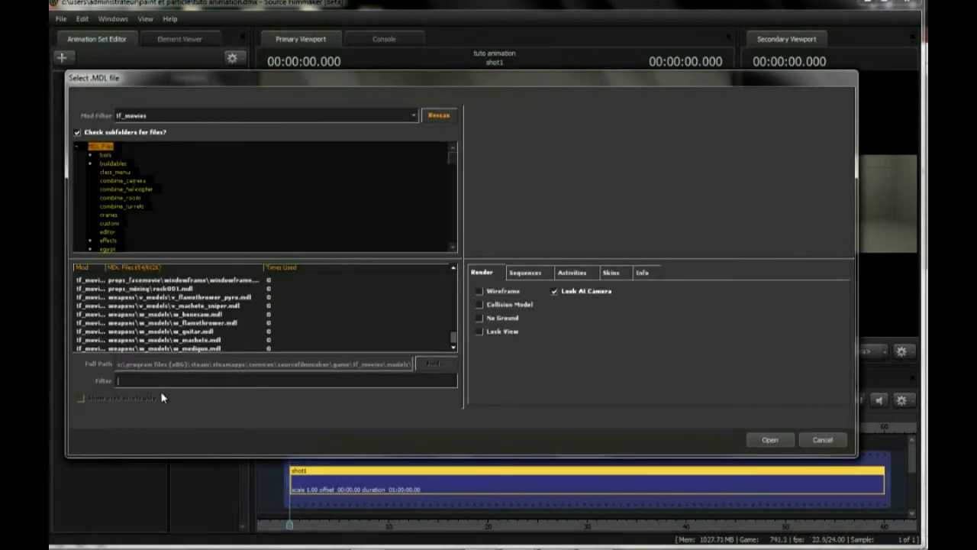
{"action": "left_click", "coordinate": [162, 381]}
{"action": "type", "text": "sp"}
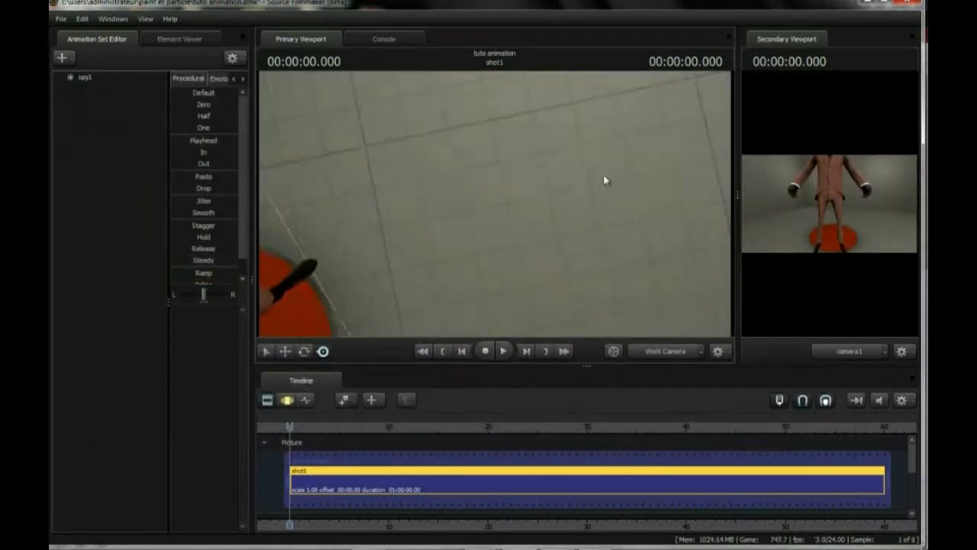
Move the whole spy1 model onto the red disc on the floor using the Motion Editor.
{"action": "left_click_drag", "start_coordinate": [603, 178], "coordinate": [534, 198]}
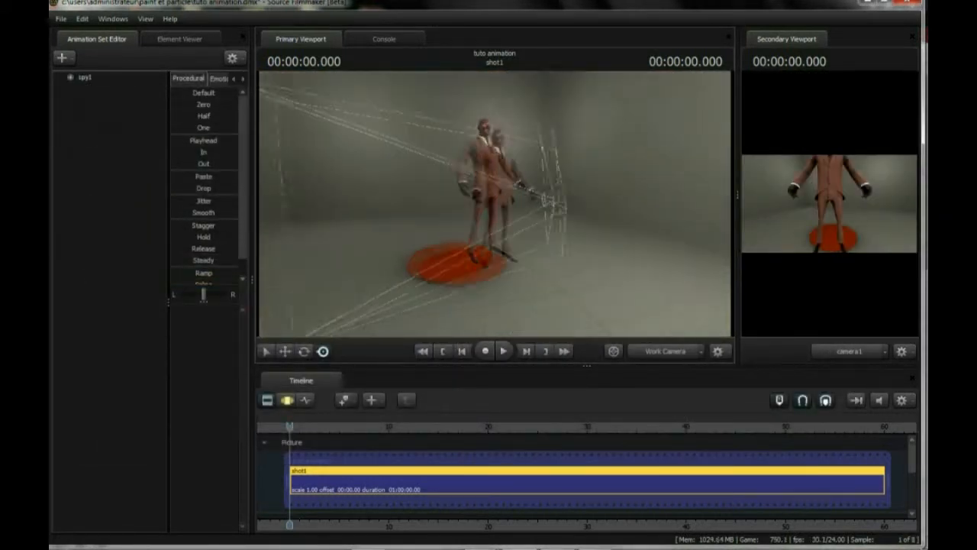
{"action": "left_click", "coordinate": [106, 79]}
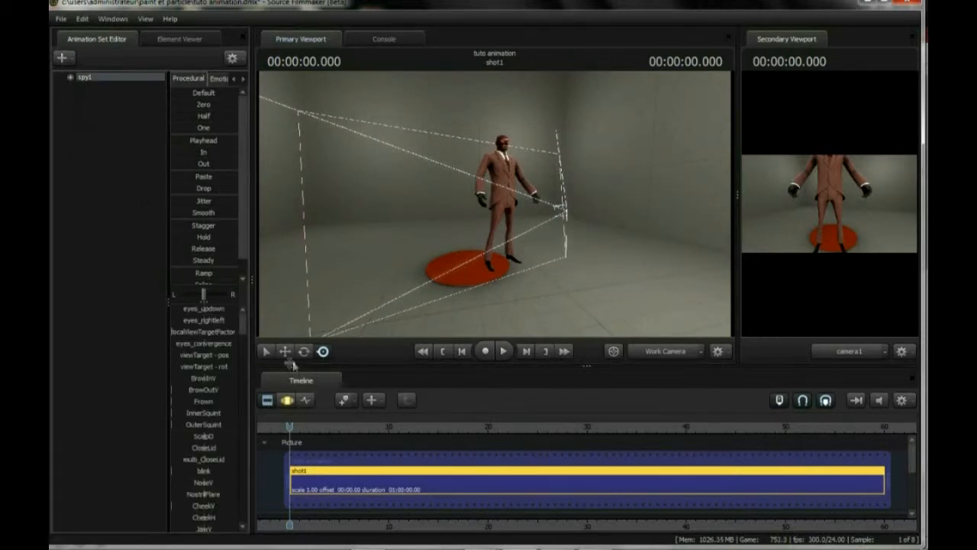
{"action": "left_click", "coordinate": [288, 403]}
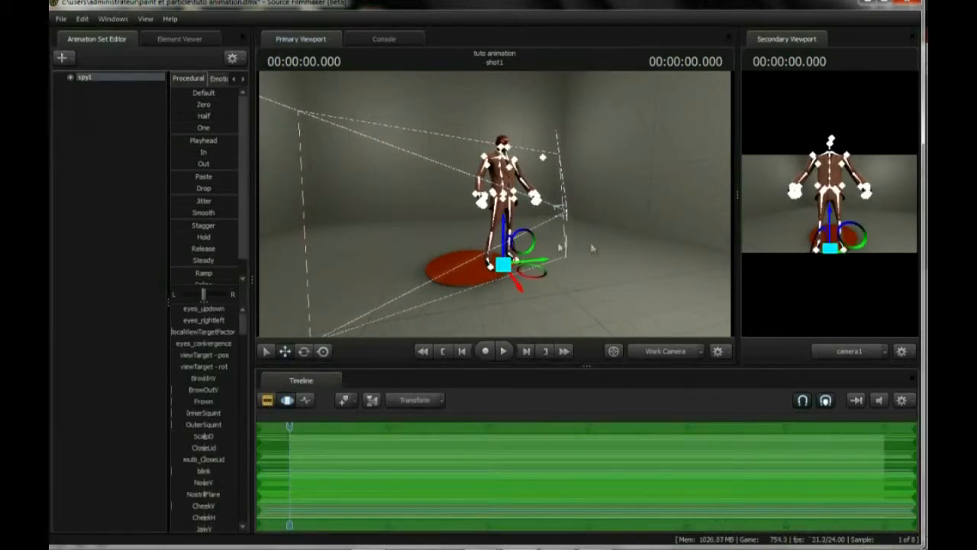
{"action": "left_click_drag", "start_coordinate": [501, 265], "coordinate": [468, 268]}
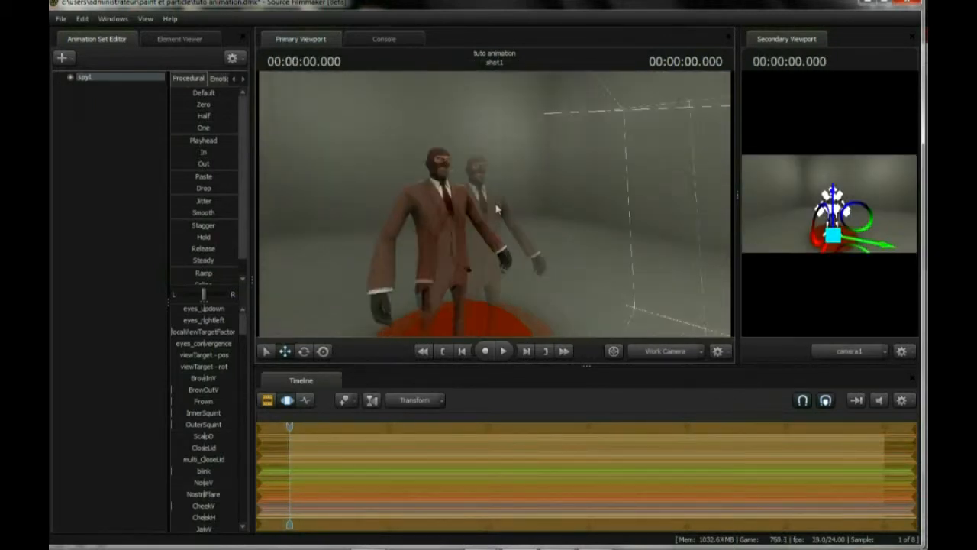
Show the Work Camera in the secondary viewport and reframe the spy model and red disc.
{"action": "left_click", "coordinate": [848, 350]}
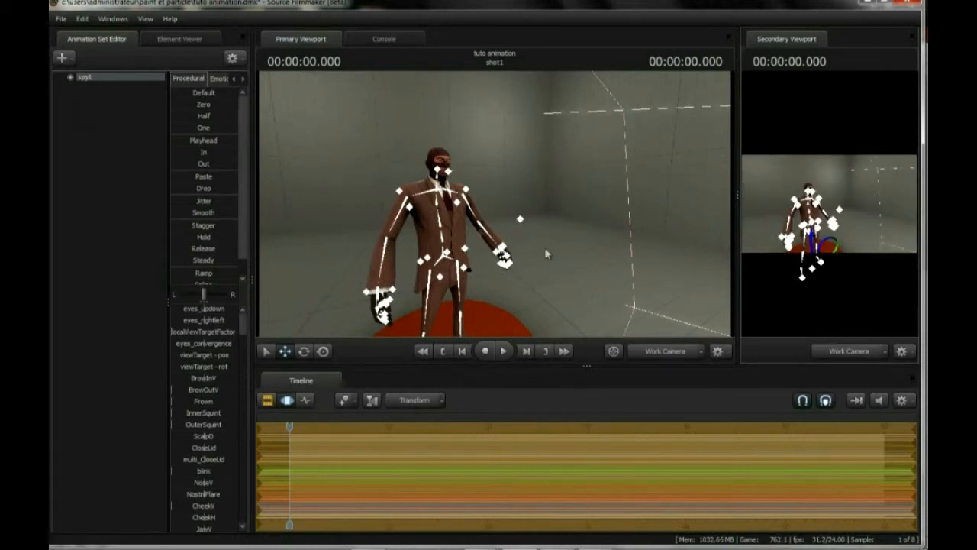
{"action": "left_click_drag", "start_coordinate": [850, 286], "coordinate": [920, 205]}
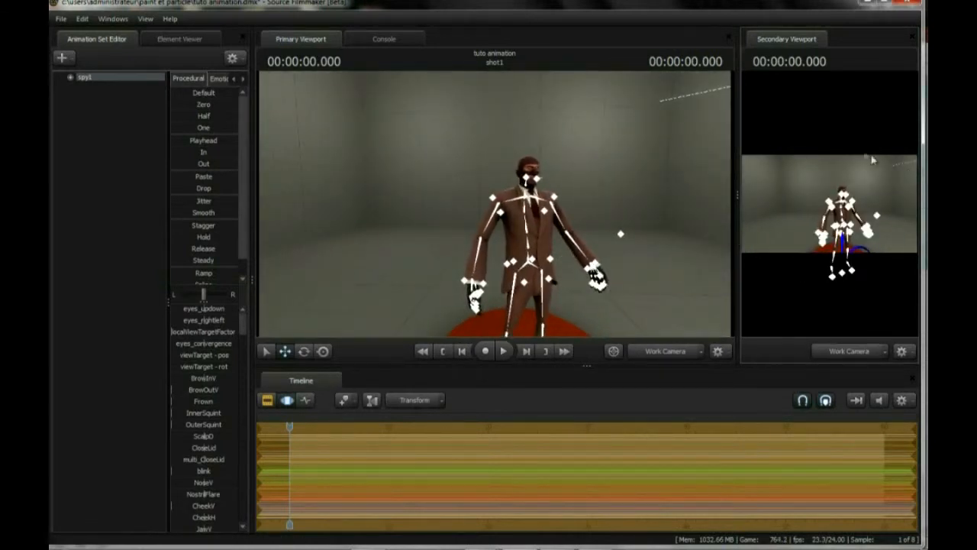
{"action": "left_click_drag", "start_coordinate": [874, 160], "coordinate": [847, 162]}
{"action": "right_click_drag", "start_coordinate": [847, 161], "coordinate": [870, 302], "text": "alt"}
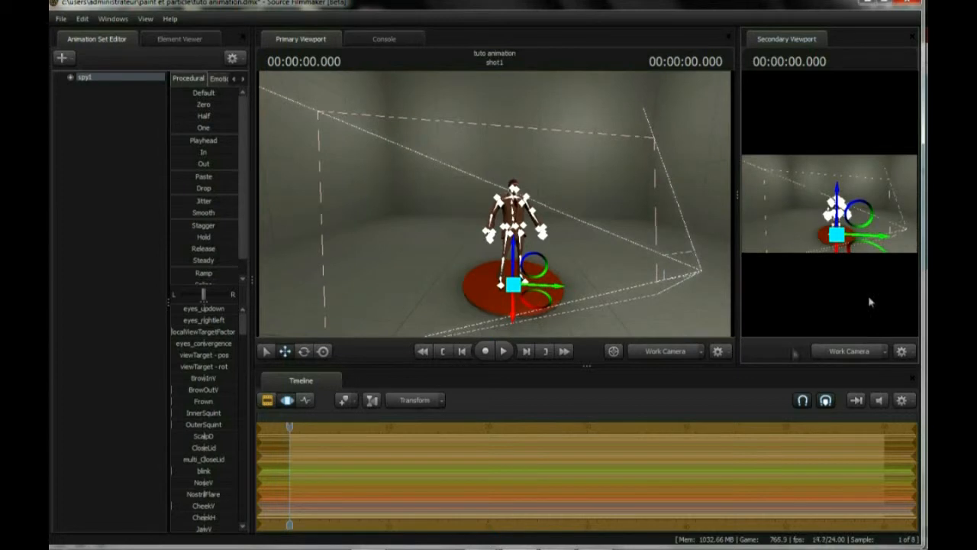
Show camera1 in the primary viewport and reposition it to frame the spy standing on the red disc.
{"action": "left_click", "coordinate": [691, 352]}
{"action": "right_click_drag", "start_coordinate": [584, 256], "coordinate": [669, 224], "text": "alt"}
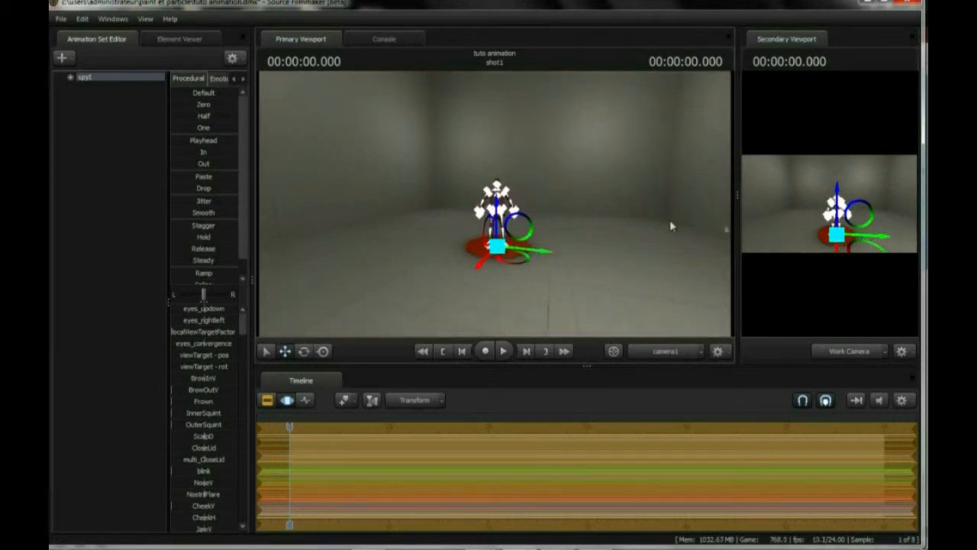
{"action": "left_click", "coordinate": [661, 353]}
{"action": "left_click_drag", "start_coordinate": [534, 252], "coordinate": [481, 248]}
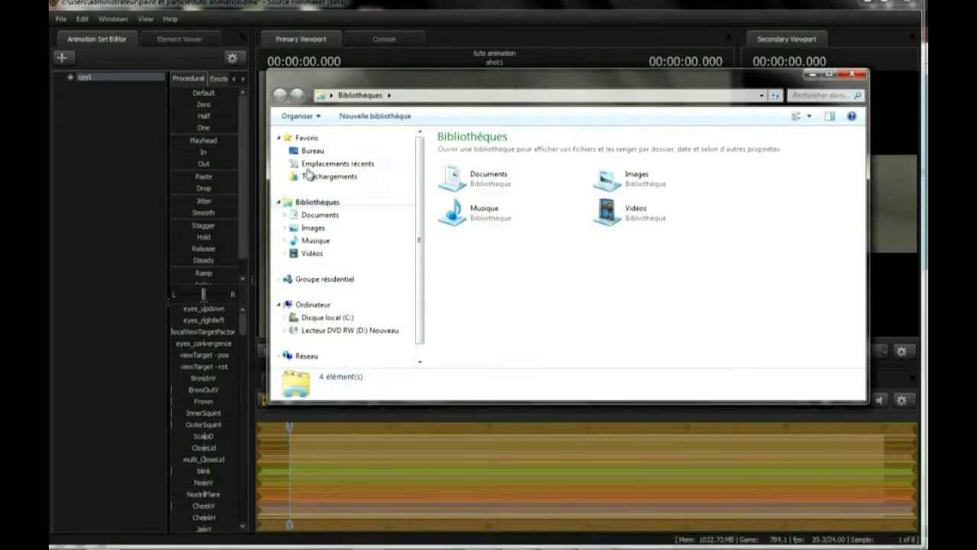
In Windows Explorer, open the Steam folder inside Program Files (x86) on the C: drive.
{"action": "left_click", "coordinate": [330, 306]}
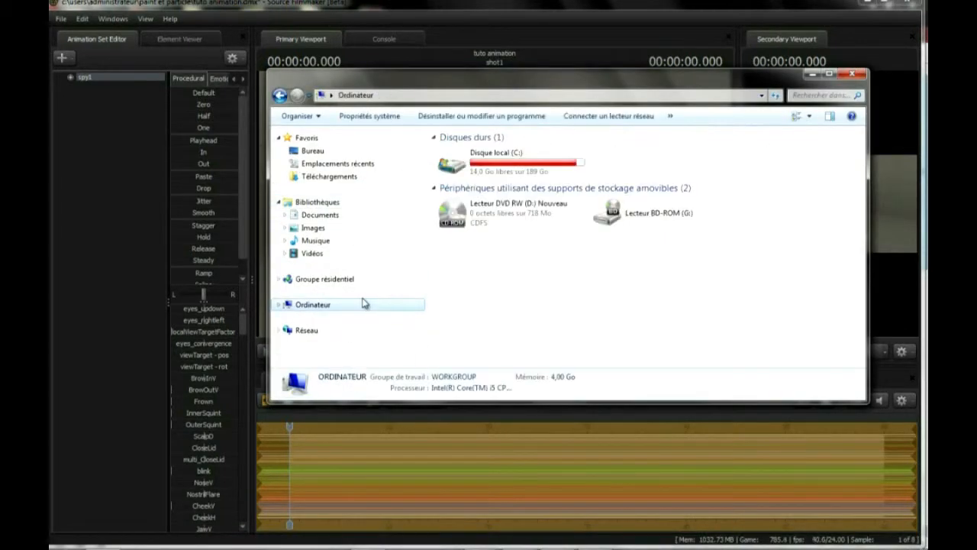
{"action": "double_click", "coordinate": [533, 174]}
{"action": "double_click", "coordinate": [525, 246]}
{"action": "scroll", "coordinate": [532, 290], "scroll_direction": "down", "scroll_amount": 10}
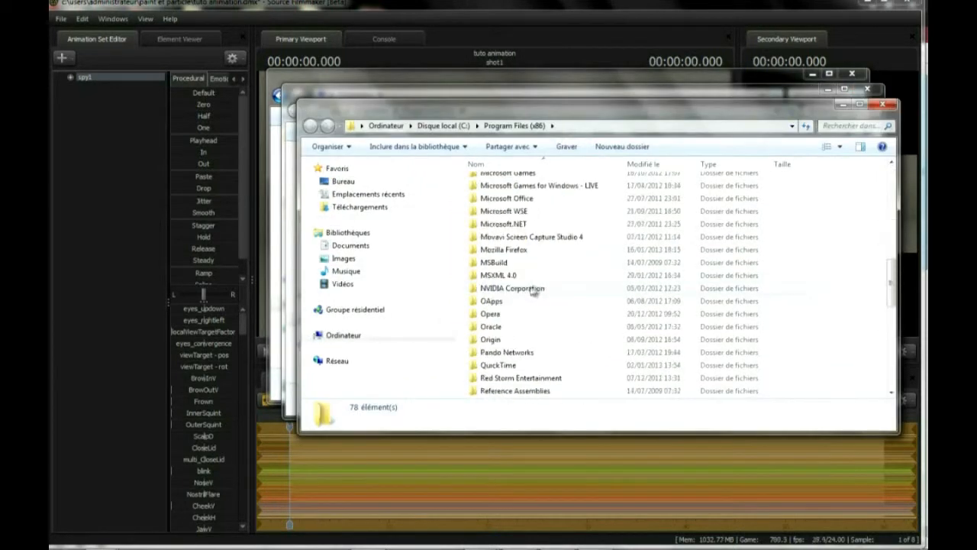
{"action": "scroll", "coordinate": [532, 291], "scroll_direction": "down", "scroll_amount": 4}
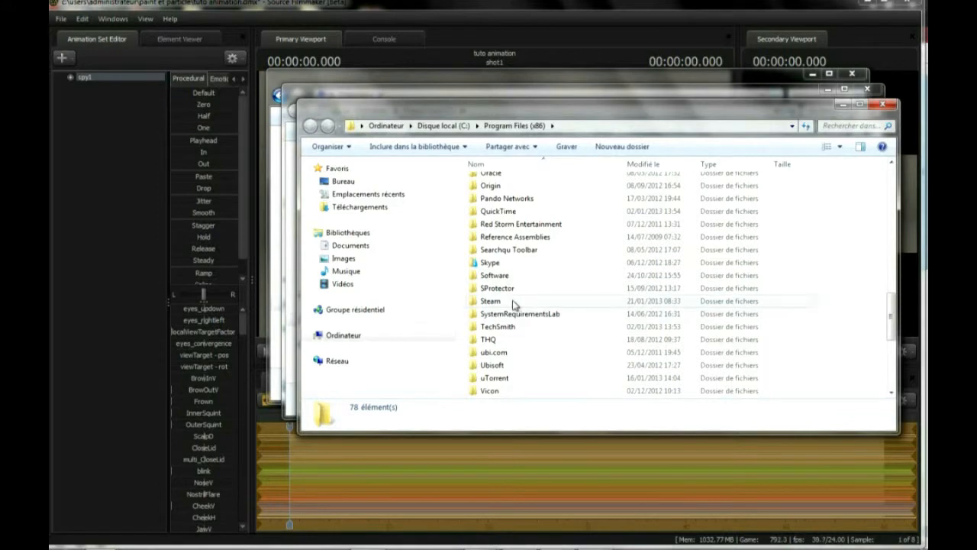
{"action": "double_click", "coordinate": [513, 303]}
{"action": "scroll", "coordinate": [534, 337], "scroll_direction": "down", "scroll_amount": 6}
{"action": "scroll", "coordinate": [530, 290], "scroll_direction": "up", "scroll_amount": 2}
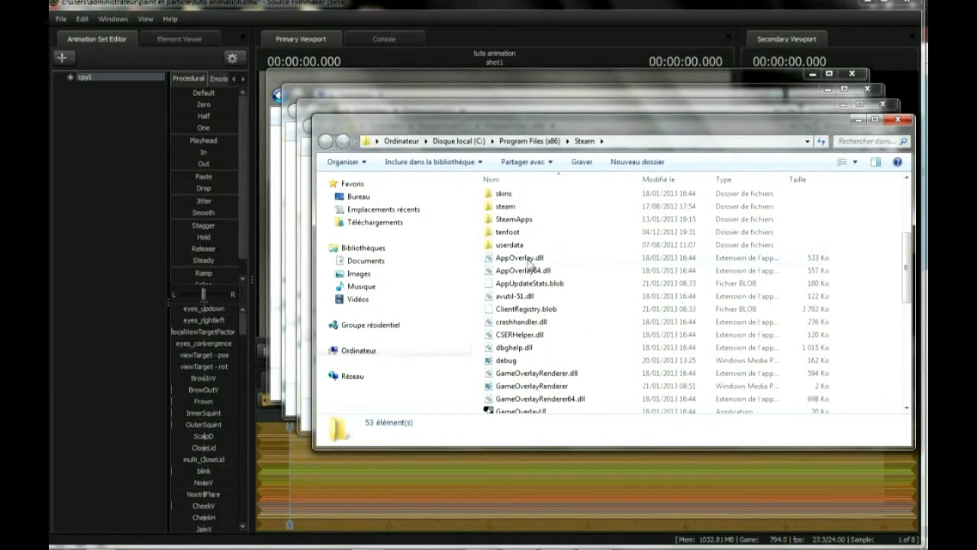
Open the common folder inside Steam's SteamApps folder.
{"action": "double_click", "coordinate": [551, 219]}
{"action": "left_click", "coordinate": [342, 91]}
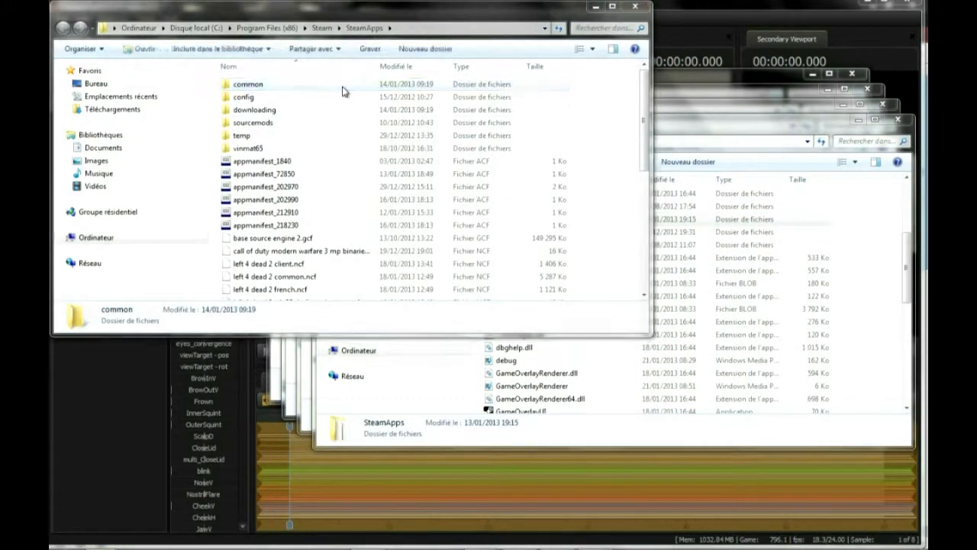
{"action": "double_click", "coordinate": [343, 88]}
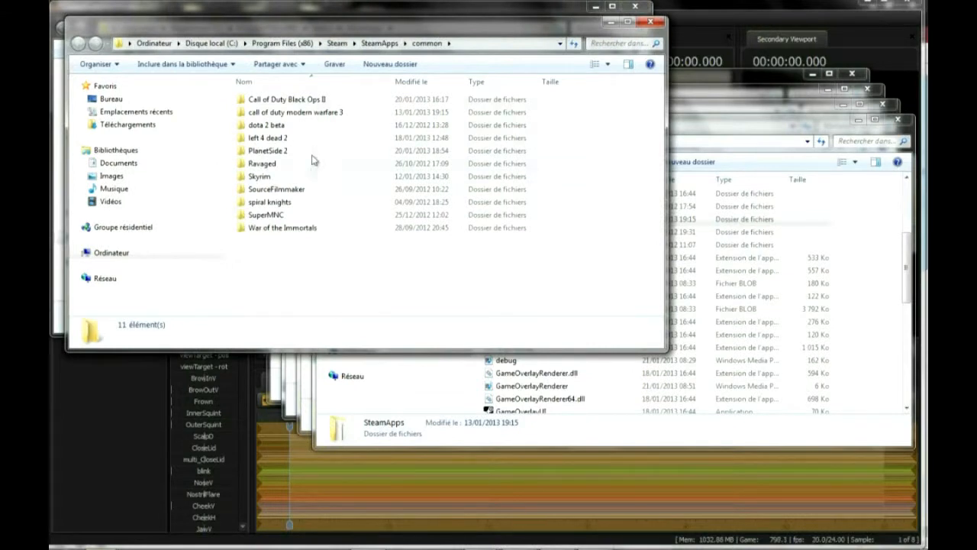
Open the game folder inside SourceFilmmaker and move the overlapping folder windows aside to uncover Source Filmmaker.
{"action": "double_click", "coordinate": [310, 193]}
{"action": "double_click", "coordinate": [281, 116]}
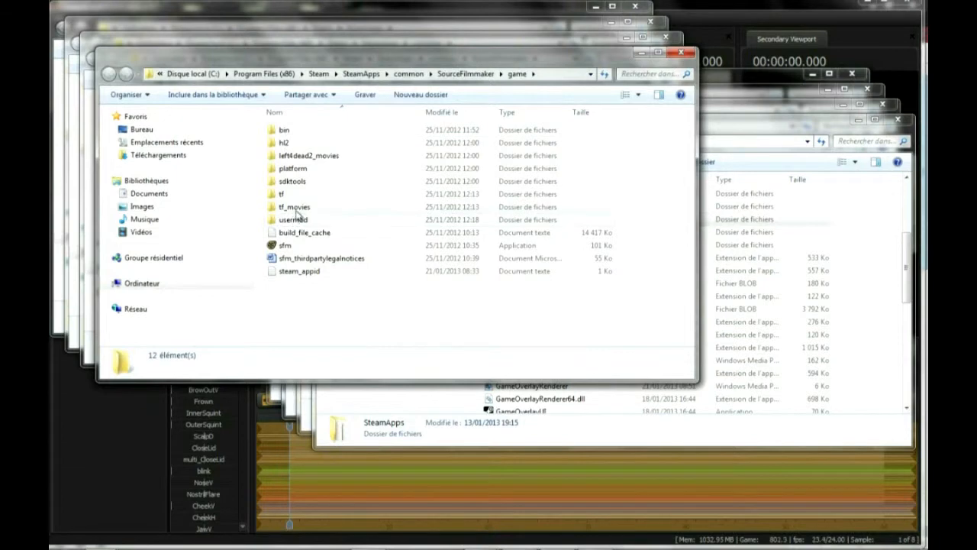
{"action": "left_click_drag", "start_coordinate": [462, 54], "coordinate": [606, 131]}
{"action": "left_click_drag", "start_coordinate": [519, 42], "coordinate": [692, 52]}
{"action": "left_click", "coordinate": [819, 443]}
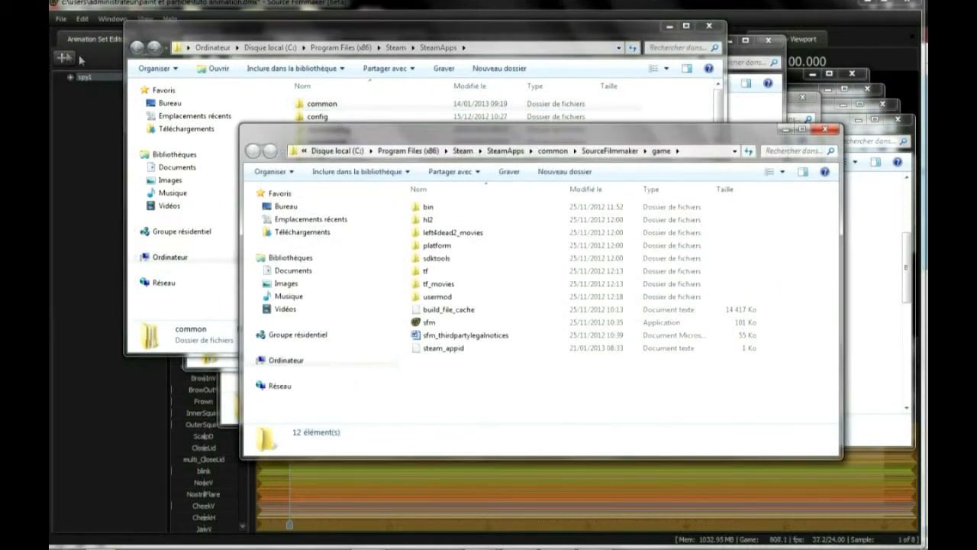
Open the model selection dialog for a new animation set in Source Filmmaker and highlight the full path of spy.mdl.
{"action": "left_click", "coordinate": [67, 59]}
{"action": "left_click", "coordinate": [157, 96]}
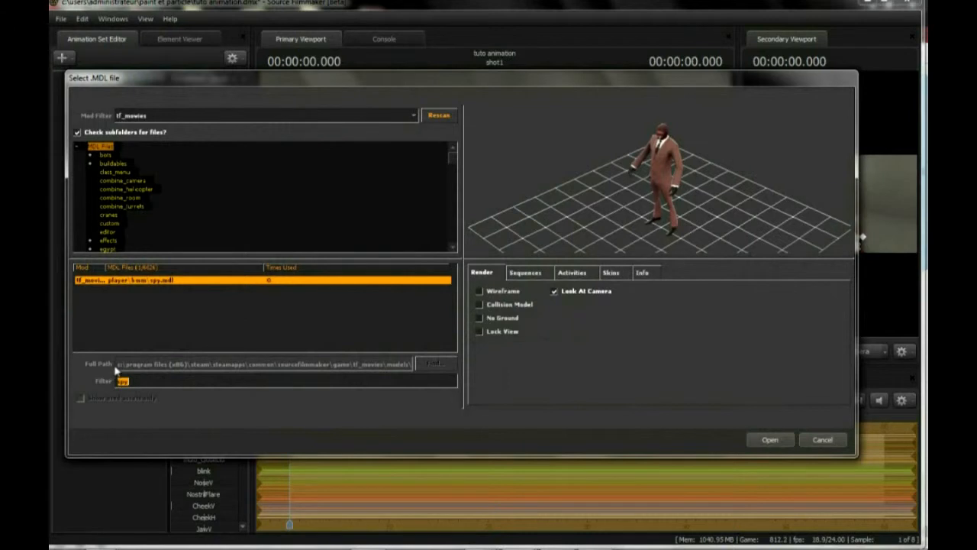
{"action": "left_click_drag", "start_coordinate": [118, 367], "coordinate": [416, 366]}
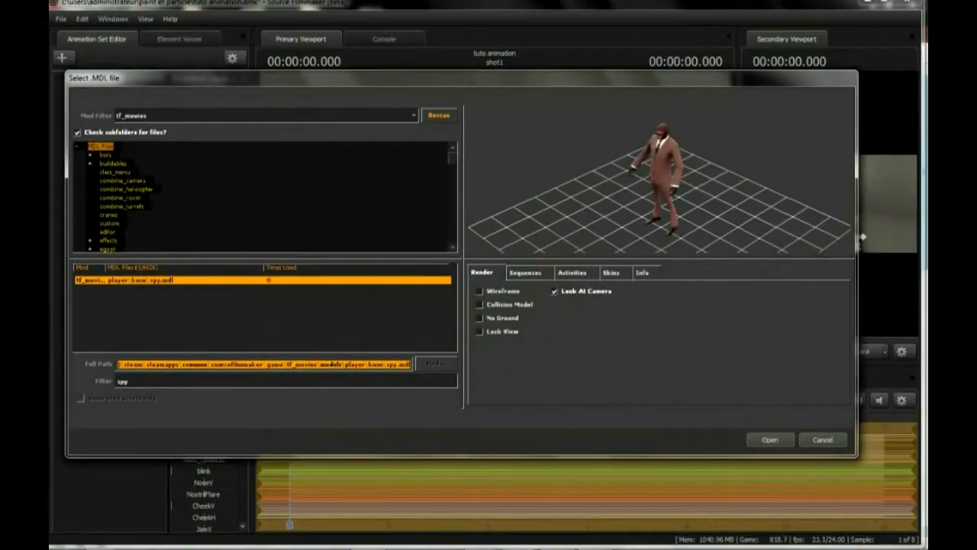
Return to the game folder in Windows Explorer and open tf_movies\materials\models\player\spy.
{"action": "mouse_move", "coordinate": [99, 536]}
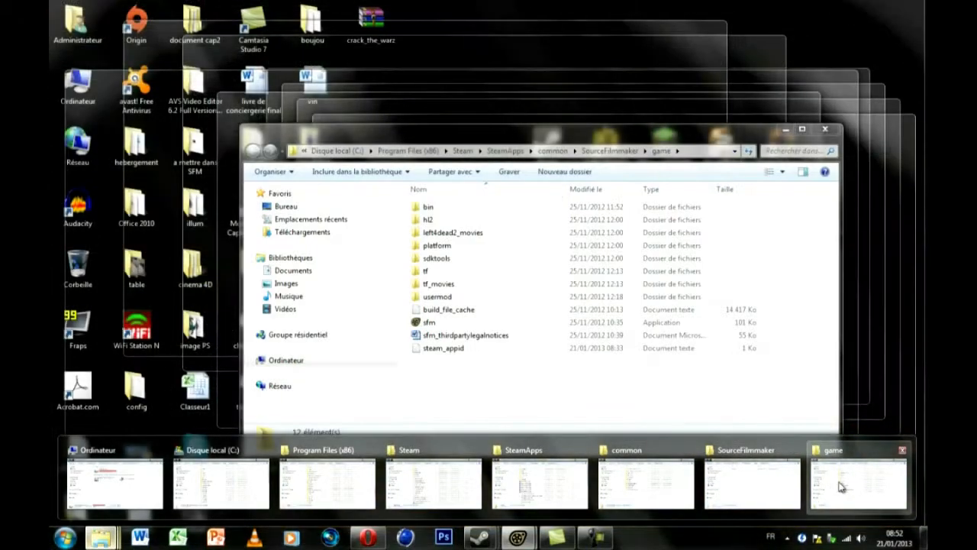
{"action": "left_click", "coordinate": [842, 484]}
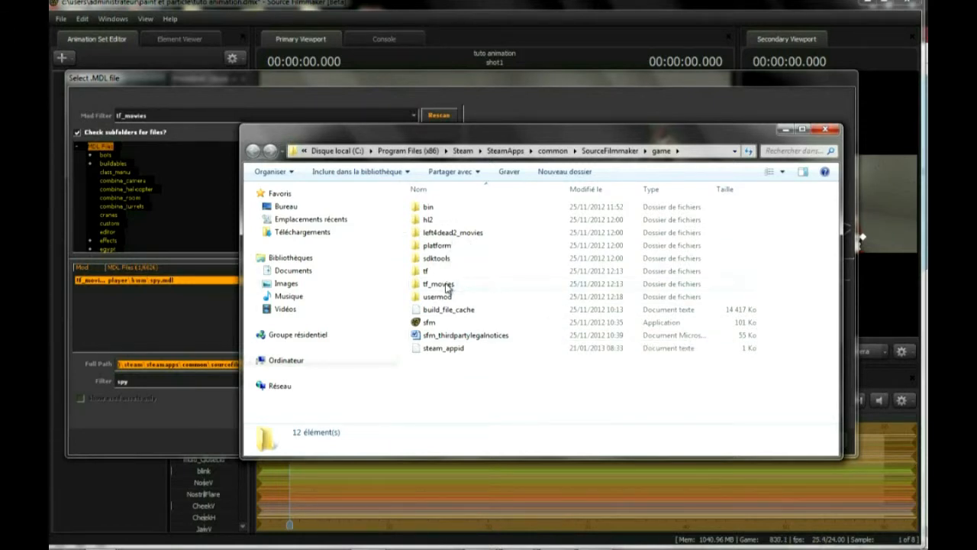
{"action": "double_click", "coordinate": [445, 285]}
{"action": "double_click", "coordinate": [369, 158]}
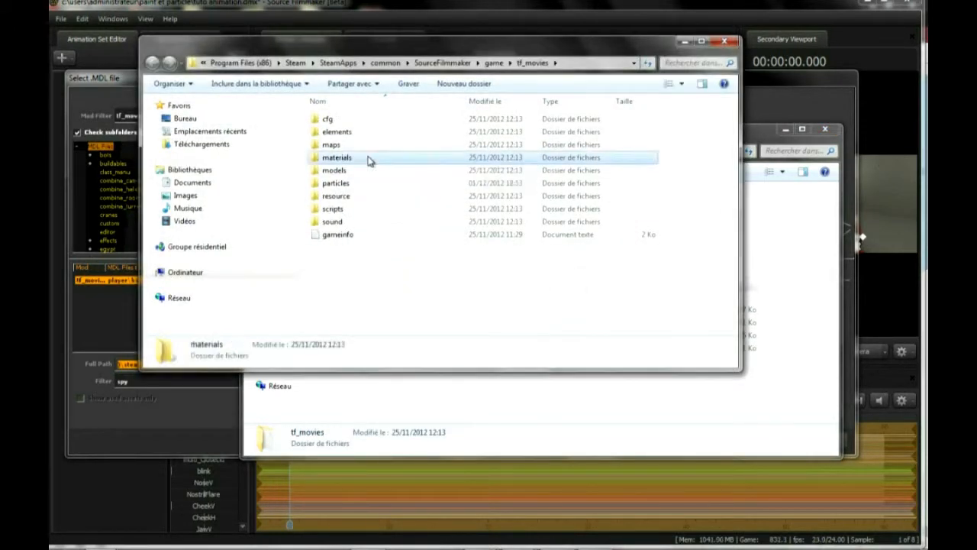
{"action": "double_click", "coordinate": [356, 212]}
{"action": "double_click", "coordinate": [368, 177]}
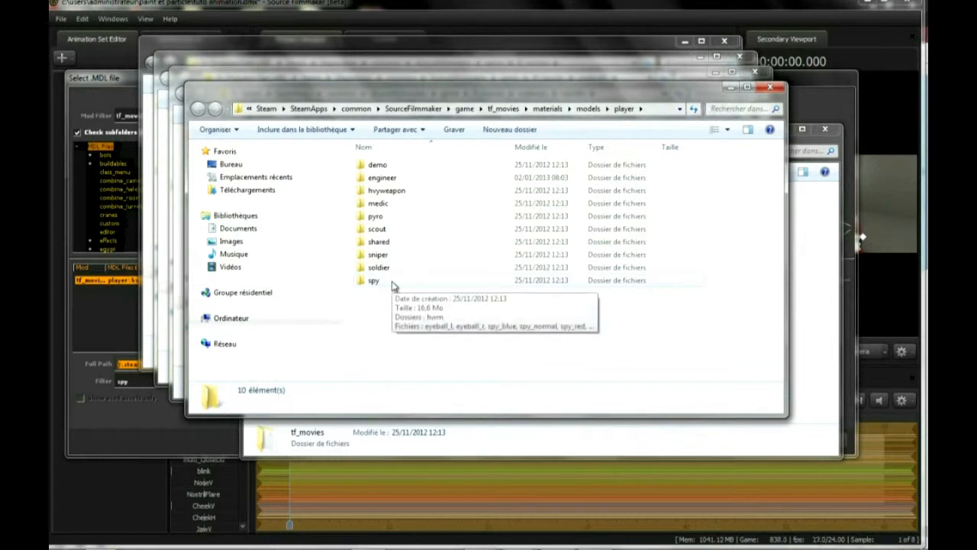
{"action": "double_click", "coordinate": [394, 257]}
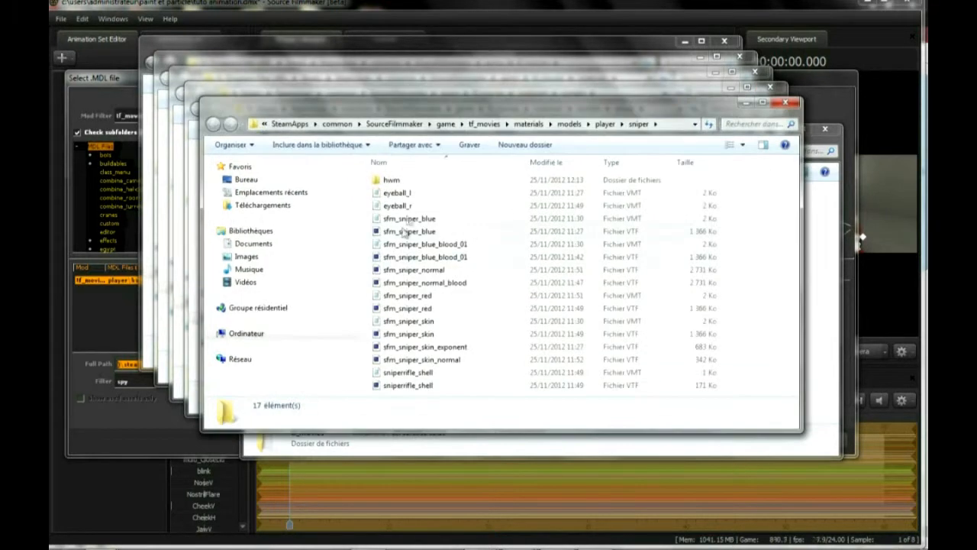
{"action": "left_click", "coordinate": [784, 104]}
{"action": "double_click", "coordinate": [375, 279]}
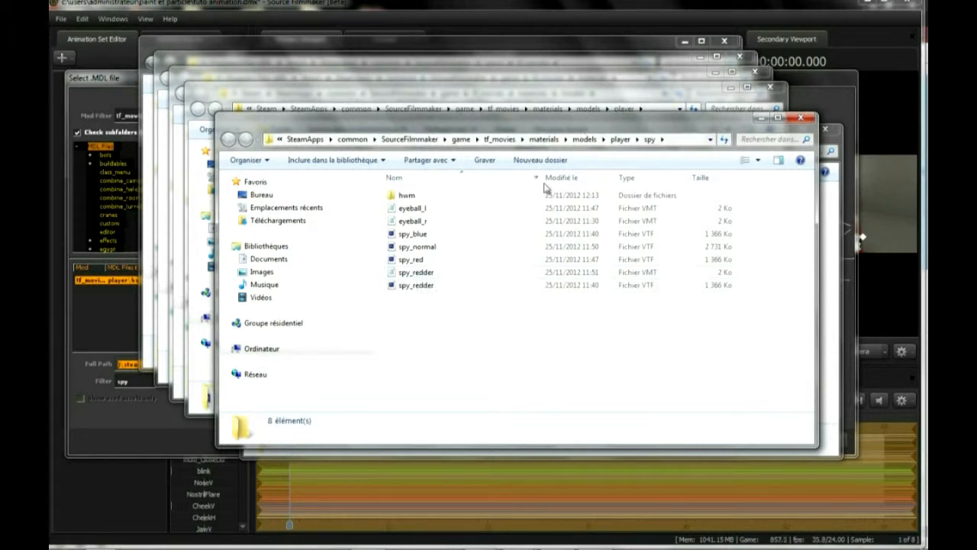
{"action": "double_click", "coordinate": [416, 272]}
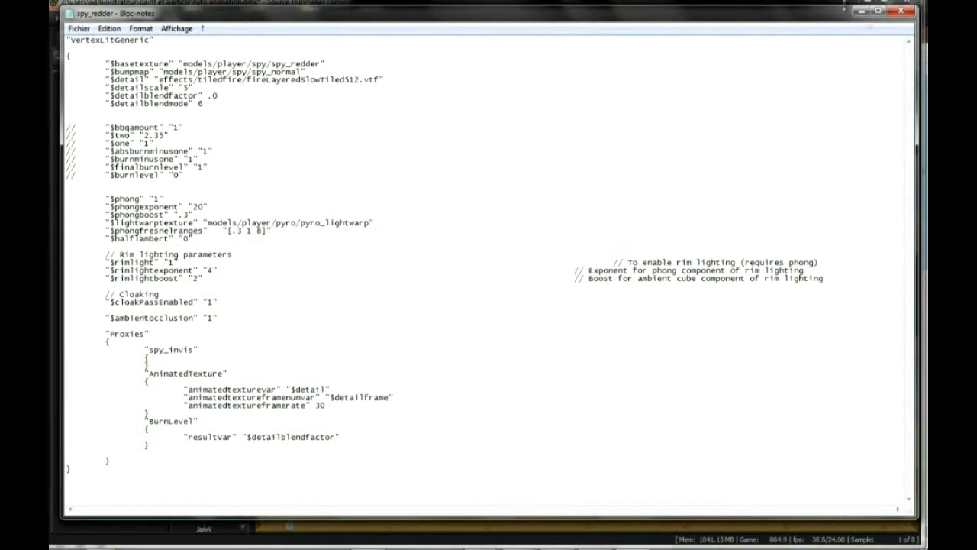
{"action": "left_click_drag", "start_coordinate": [920, 90], "coordinate": [391, 91]}
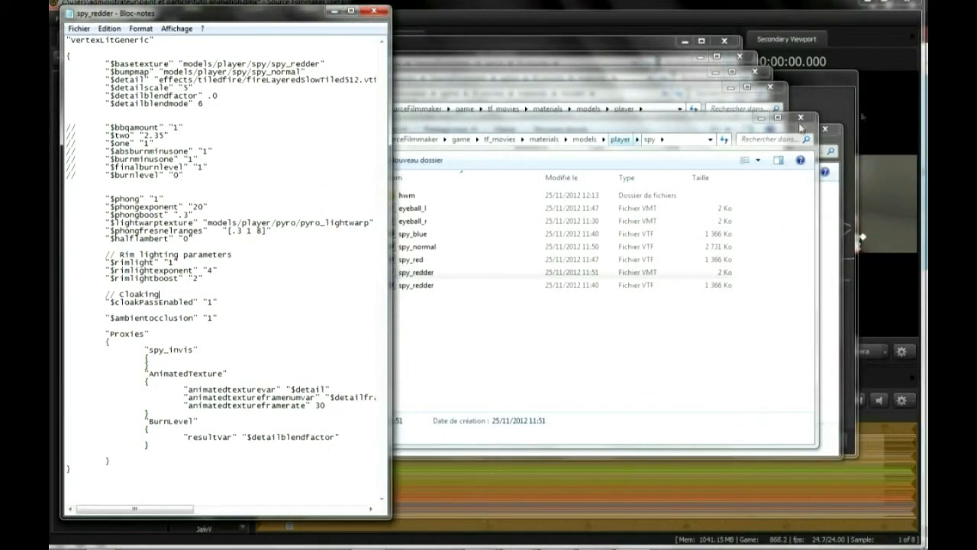
{"action": "left_click", "coordinate": [758, 119]}
{"action": "left_click", "coordinate": [374, 10]}
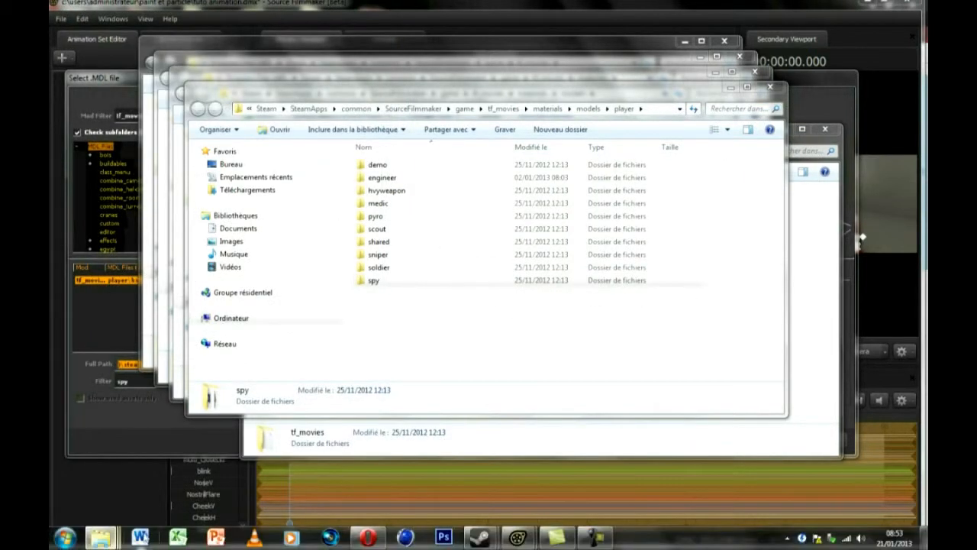
{"action": "left_click", "coordinate": [101, 537]}
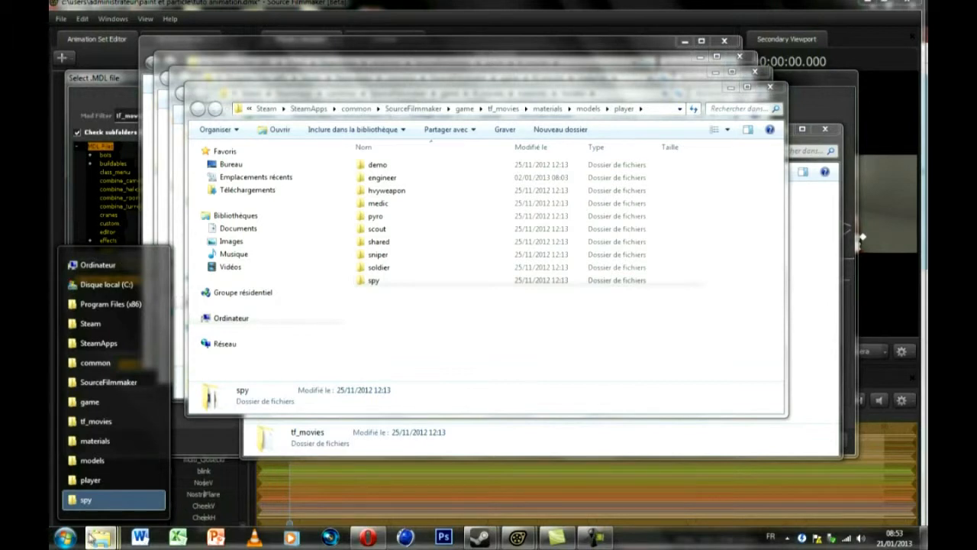
{"action": "left_click", "coordinate": [113, 499]}
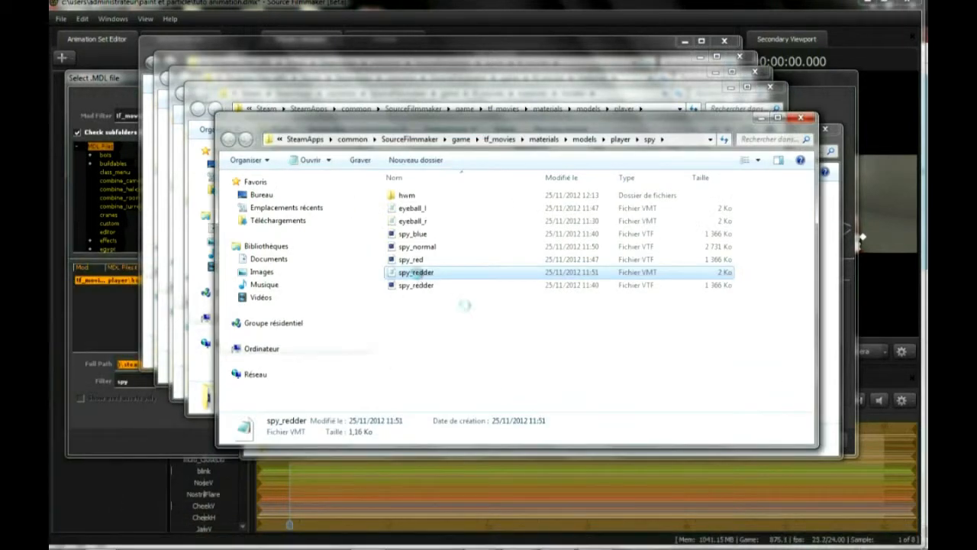
Make a backup copy of the spy_redder VMT file in the same spy folder.
{"action": "right_click", "coordinate": [417, 272]}
{"action": "left_click", "coordinate": [448, 429]}
{"action": "right_click", "coordinate": [452, 310]}
{"action": "left_click", "coordinate": [488, 409]}
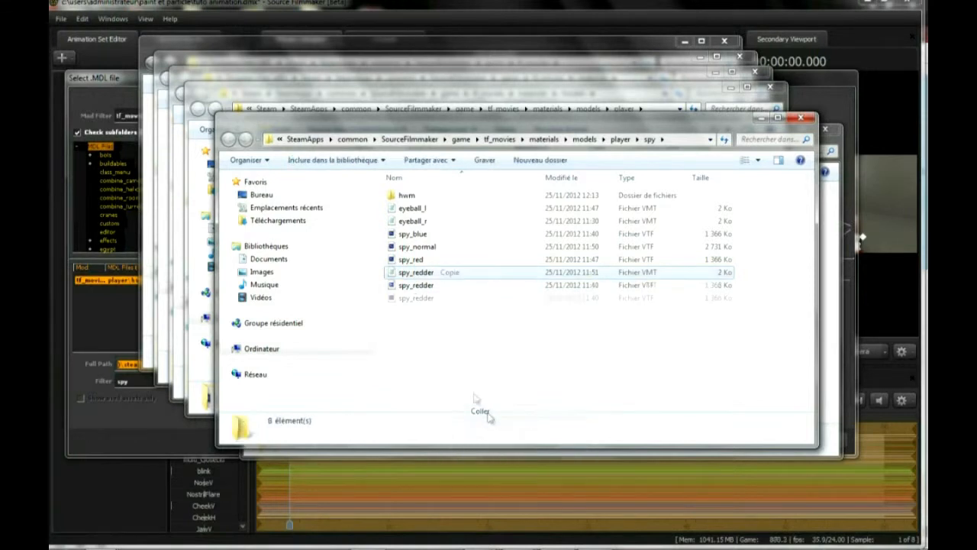
Open the original spy_redder VMT file in Notepad and clear the spy and player folder windows out of the way.
{"action": "double_click", "coordinate": [428, 285]}
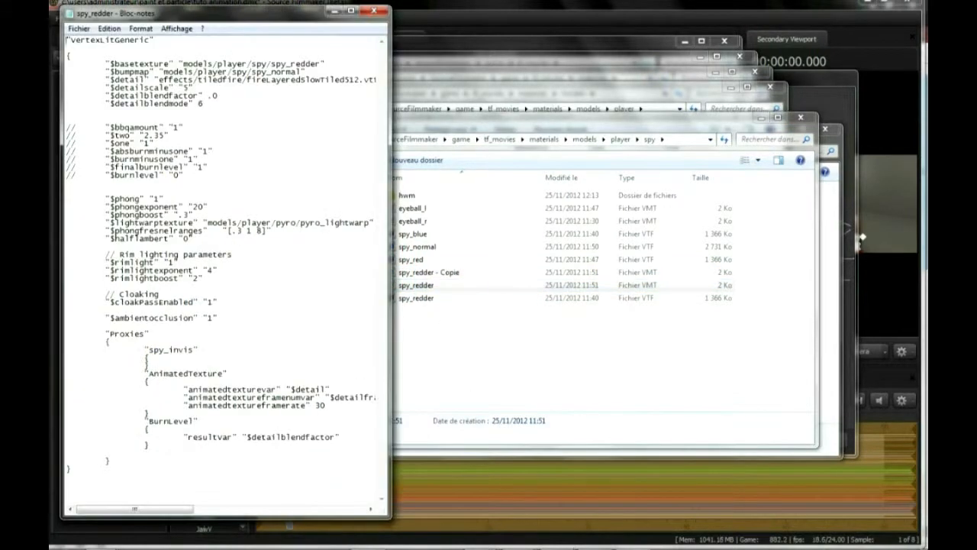
{"action": "left_click", "coordinate": [758, 118]}
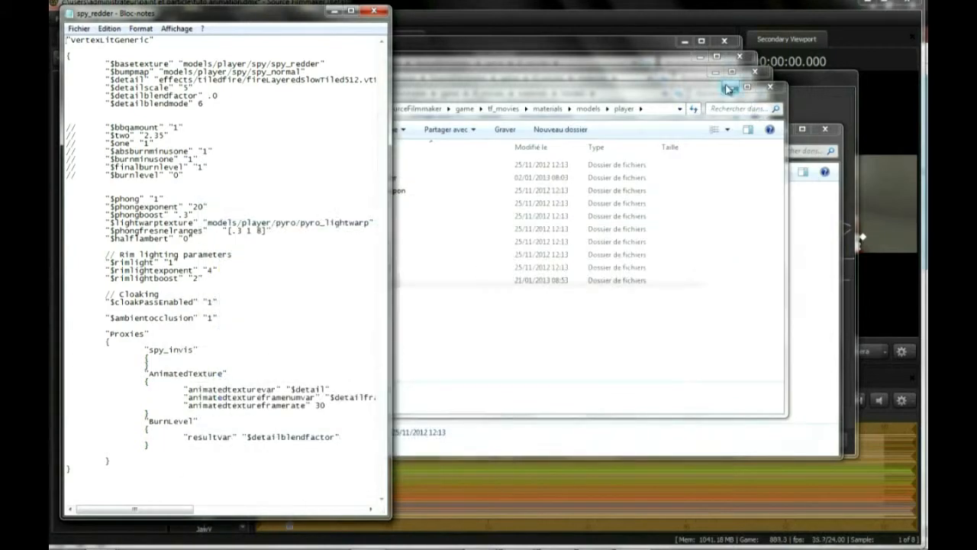
{"action": "left_click_drag", "start_coordinate": [580, 98], "coordinate": [675, 222]}
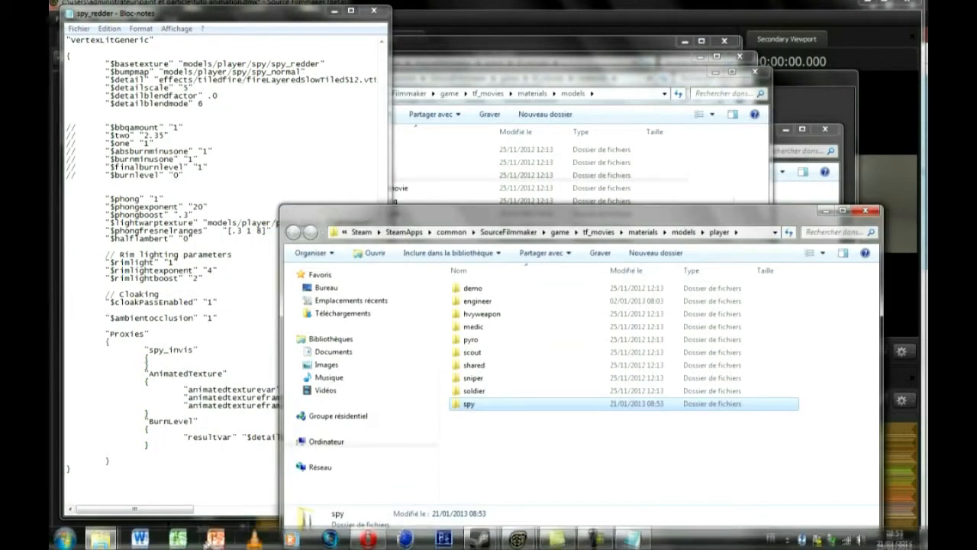
Go back to the SourceFilmmaker game folder and open tf\materials\models.
{"action": "left_click", "coordinate": [99, 538]}
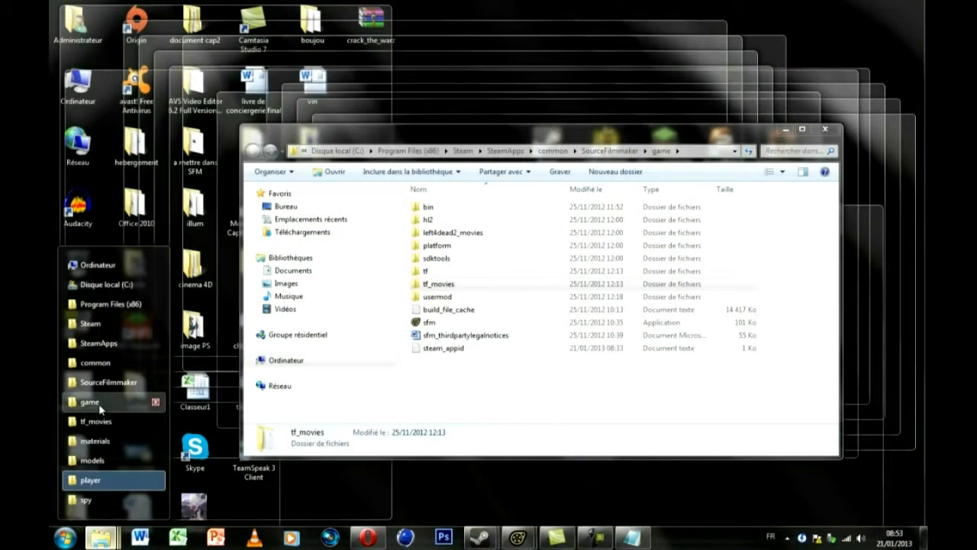
{"action": "left_click", "coordinate": [100, 408]}
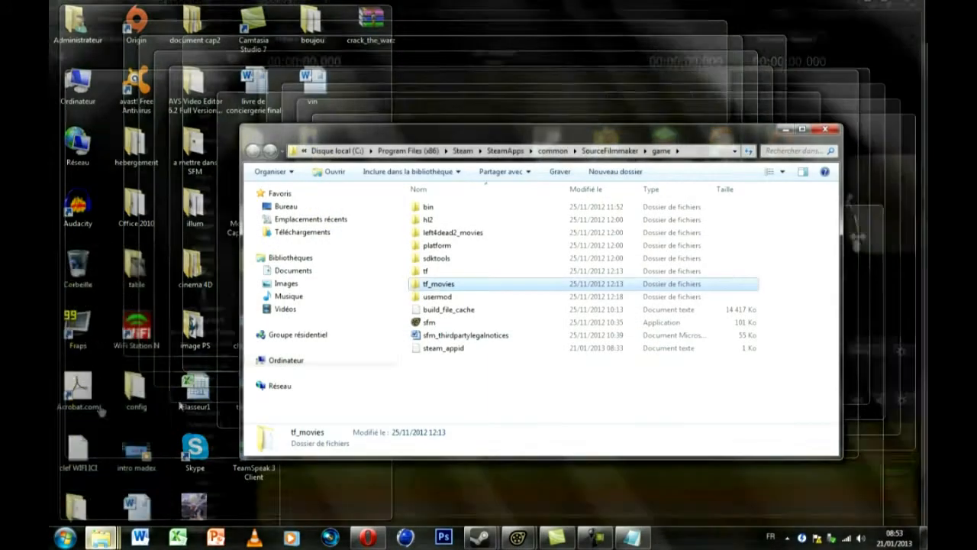
{"action": "double_click", "coordinate": [431, 271]}
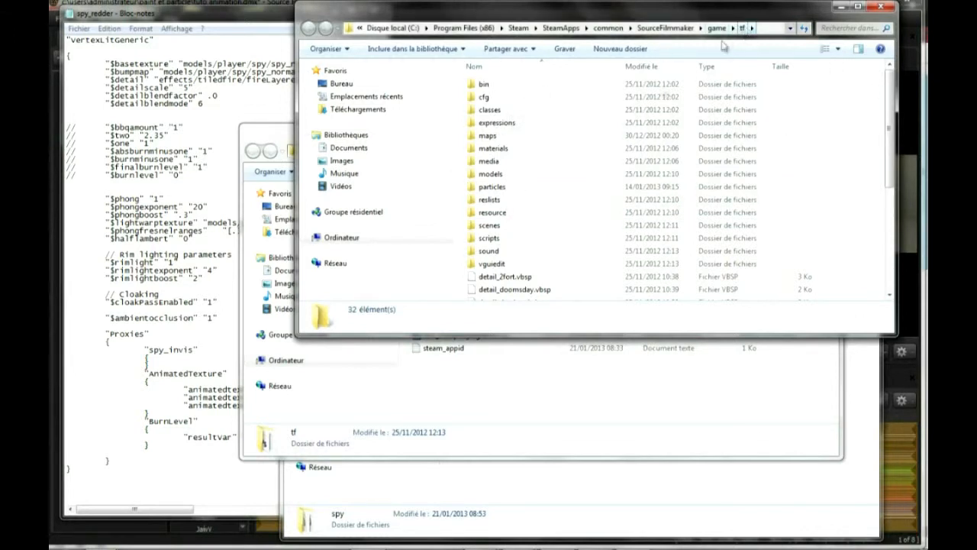
{"action": "double_click", "coordinate": [527, 149]}
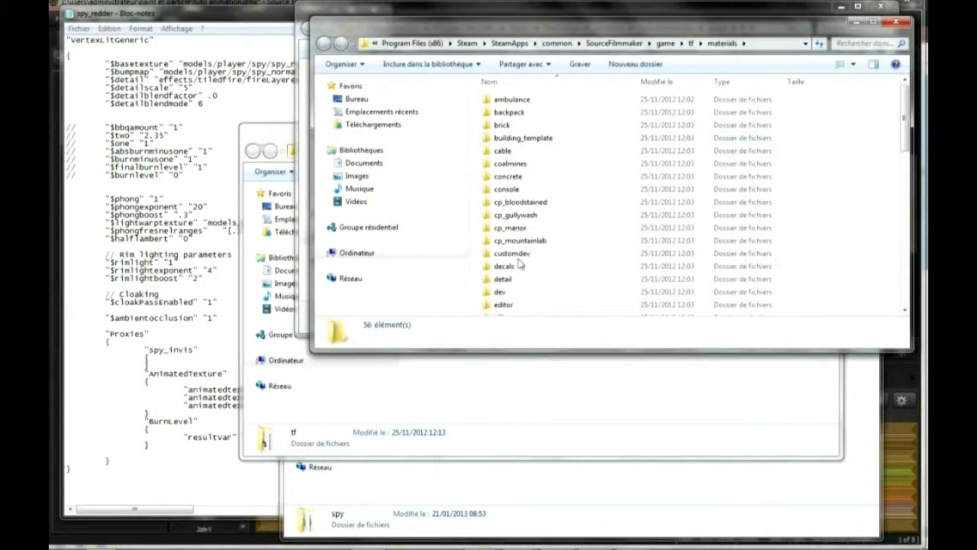
{"action": "scroll", "coordinate": [519, 264], "scroll_direction": "down", "scroll_amount": 4}
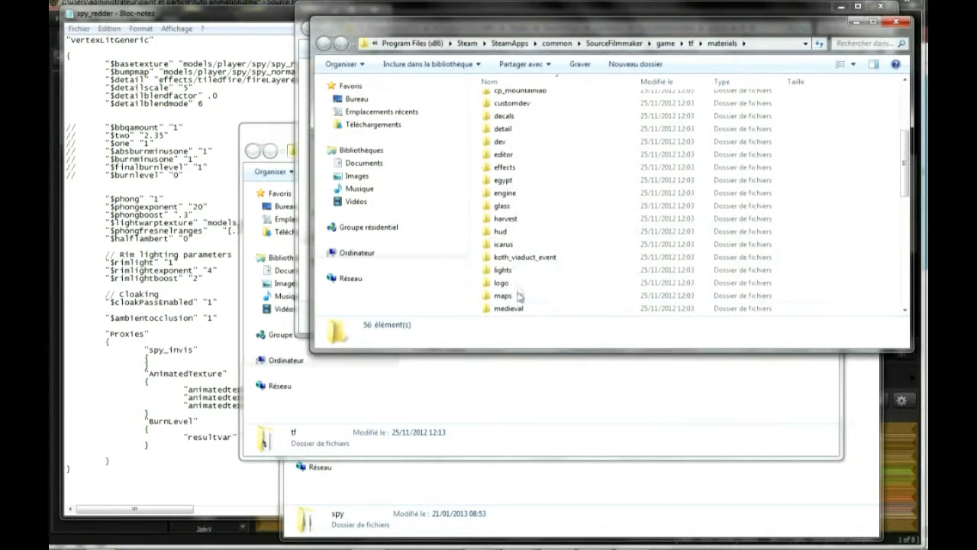
{"action": "scroll", "coordinate": [534, 275], "scroll_direction": "down", "scroll_amount": 3}
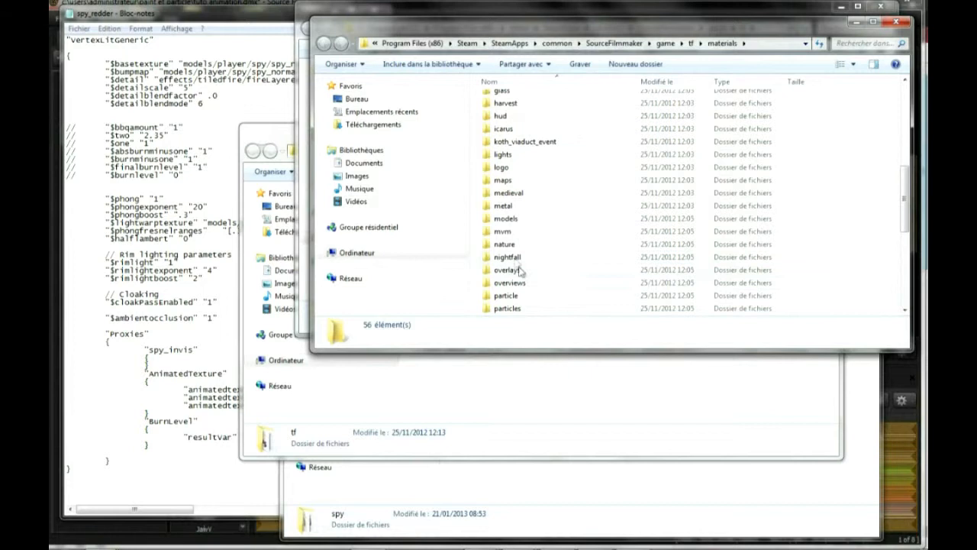
{"action": "double_click", "coordinate": [513, 222]}
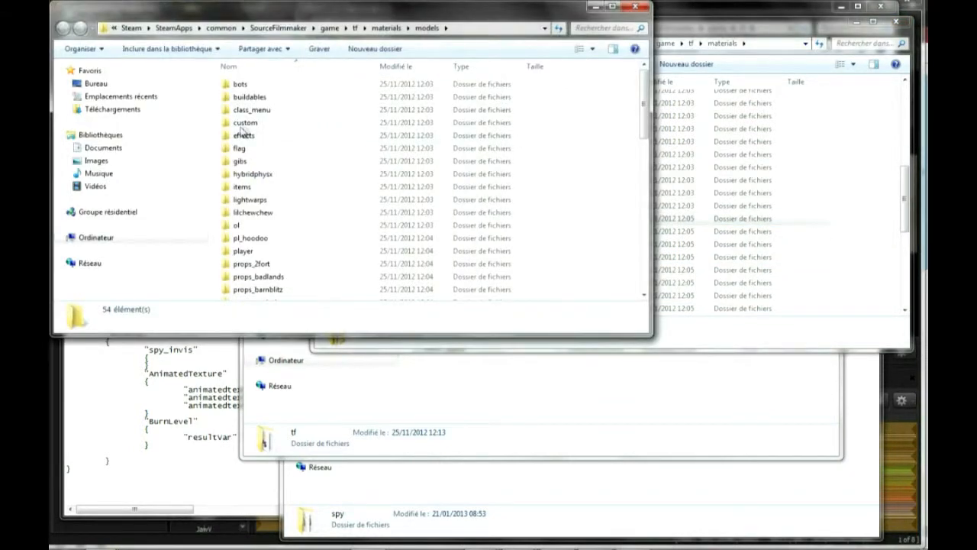
Open the player\items\spy folder inside the tf materials models folder.
{"action": "scroll", "coordinate": [263, 235], "scroll_direction": "down", "scroll_amount": 2}
{"action": "double_click", "coordinate": [252, 182]}
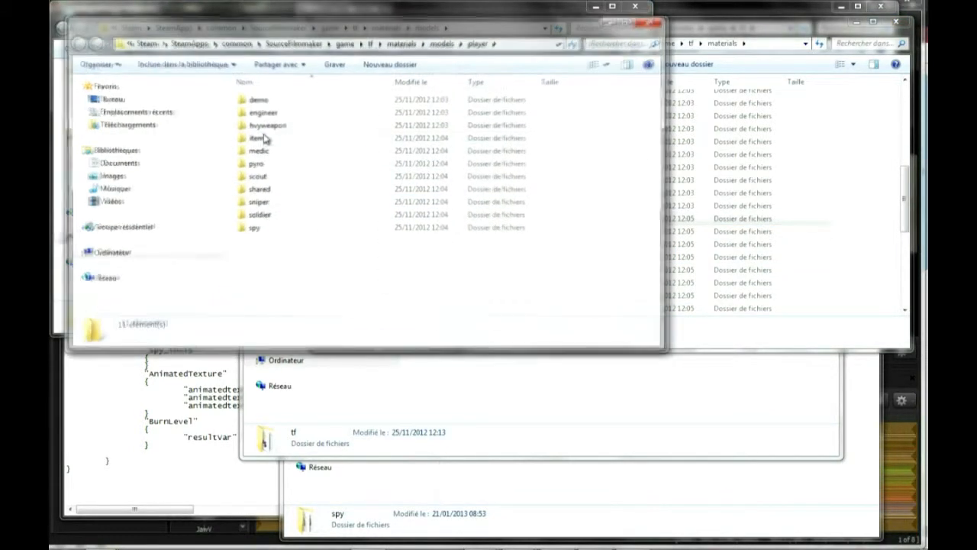
{"action": "double_click", "coordinate": [289, 140]}
{"action": "double_click", "coordinate": [294, 258]}
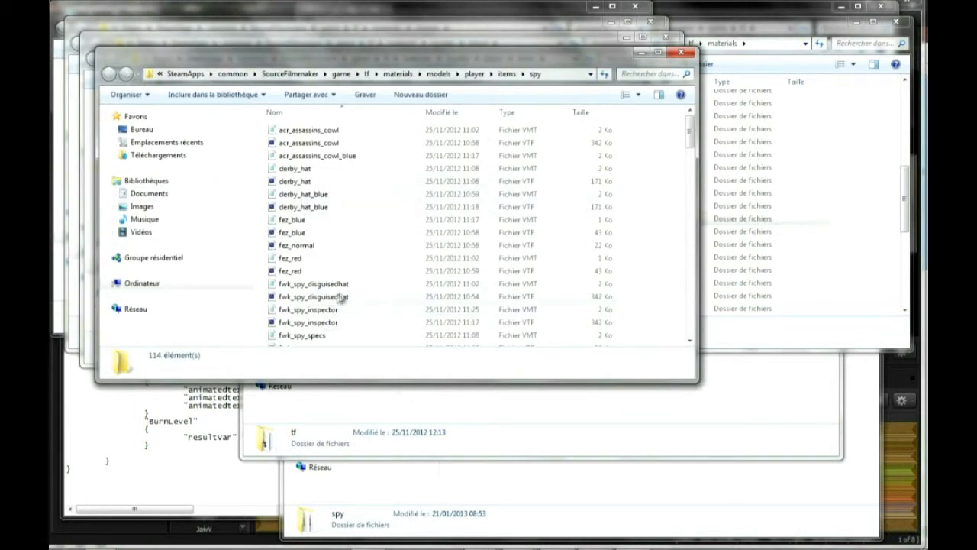
Open the noblehair VMT file in Notepad and place it side by side with the spy_redder file.
{"action": "scroll", "coordinate": [342, 297], "scroll_direction": "down", "scroll_amount": 10}
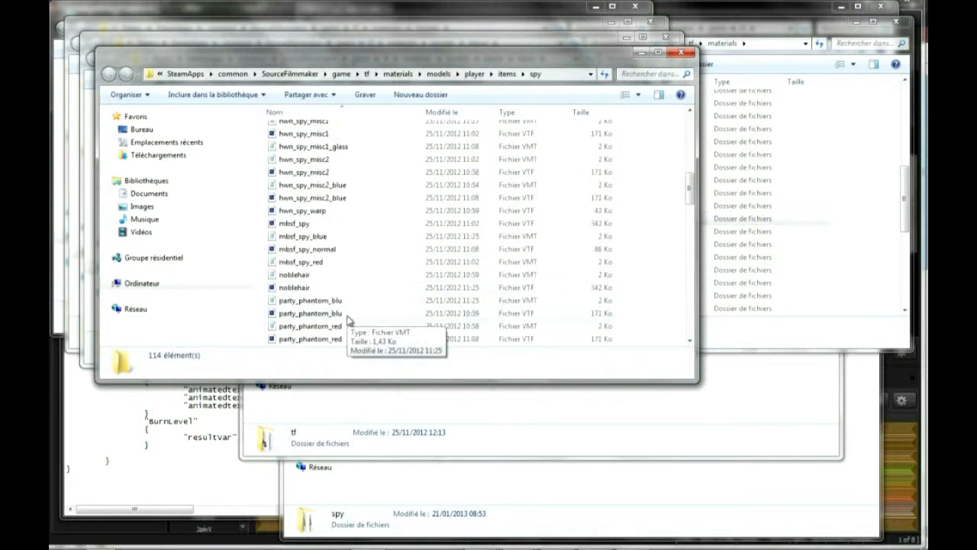
{"action": "double_click", "coordinate": [312, 276]}
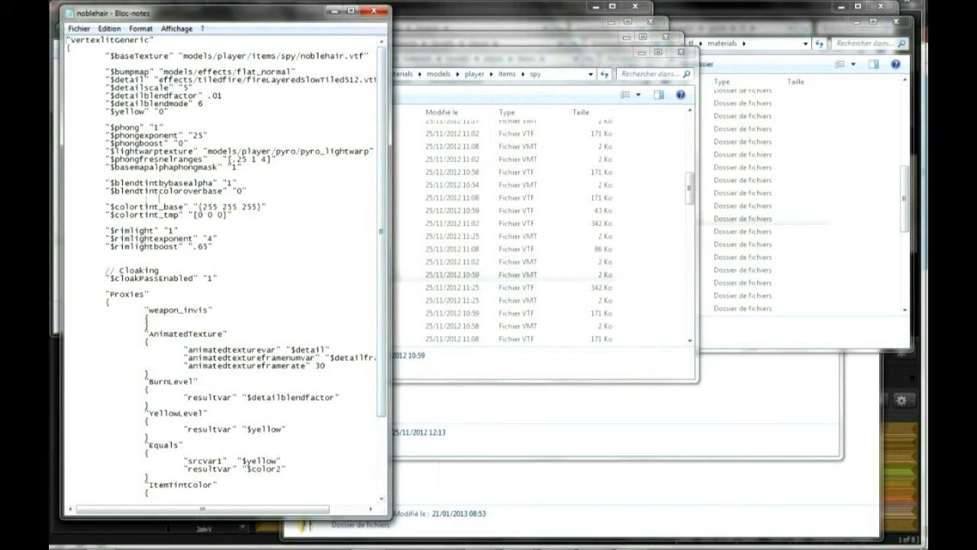
{"action": "left_click_drag", "start_coordinate": [273, 16], "coordinate": [738, 35]}
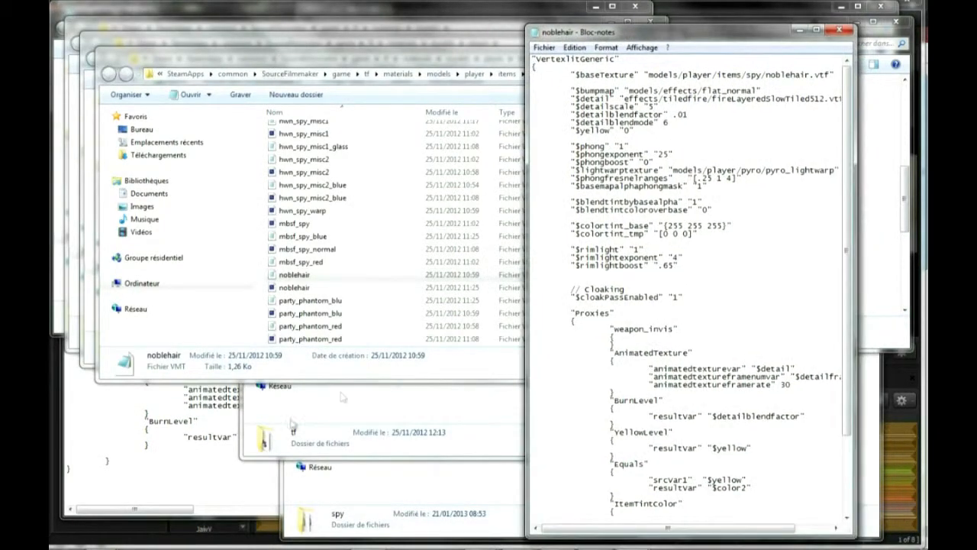
{"action": "left_click", "coordinate": [239, 483]}
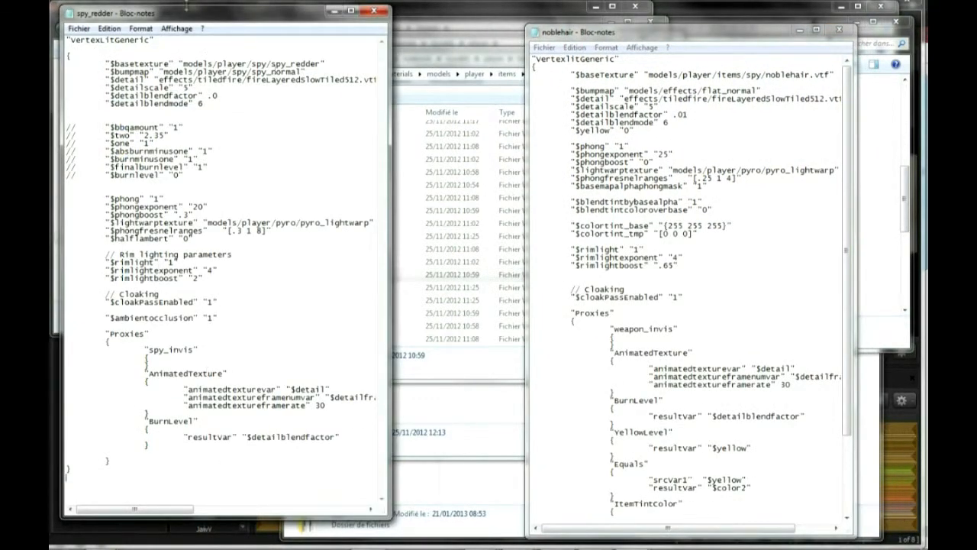
{"action": "left_click_drag", "start_coordinate": [694, 34], "coordinate": [695, 16]}
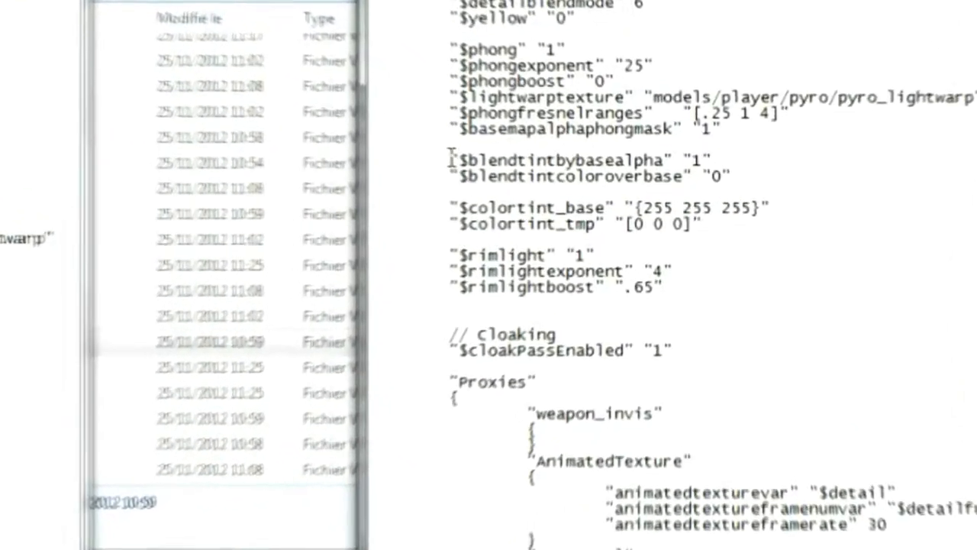
Copy noblehair's $blendtint and $colortint lines and paste them into spy_redder just above the rim lighting parameters.
{"action": "left_click_drag", "start_coordinate": [451, 158], "coordinate": [733, 233]}
{"action": "right_click", "coordinate": [435, 160]}
{"action": "left_click", "coordinate": [497, 284]}
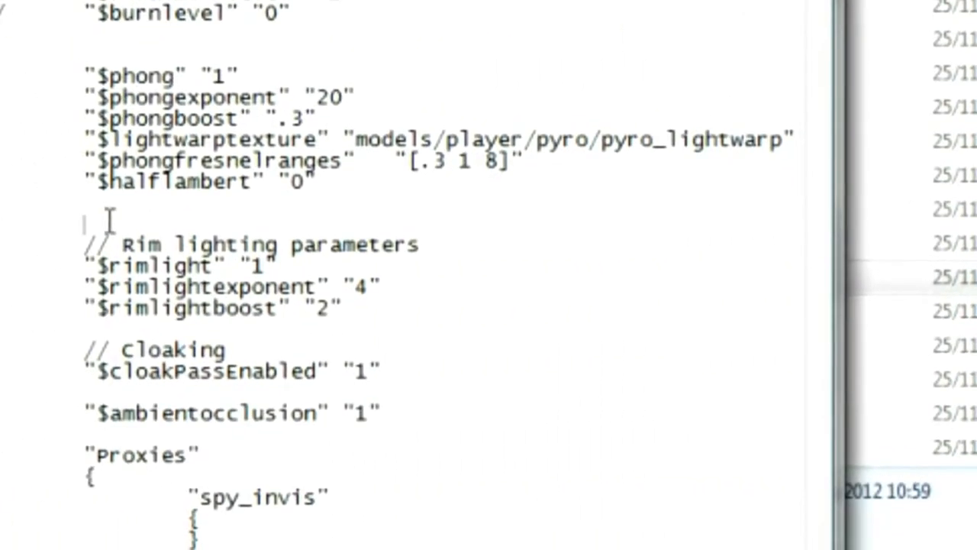
{"action": "right_click", "coordinate": [107, 223]}
{"action": "left_click", "coordinate": [198, 347]}
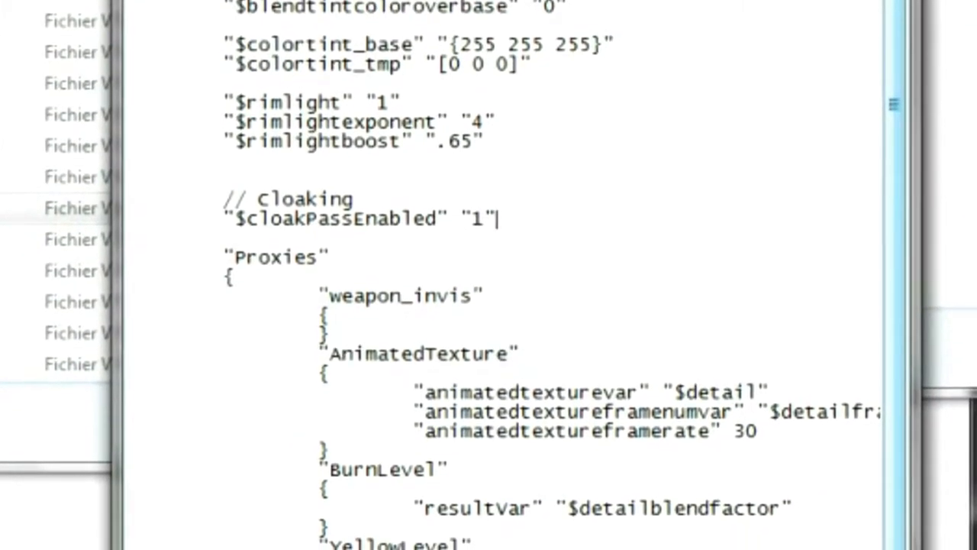
Copy noblehair's ItemTintColor and SelectFirstIfNonZero proxy blocks and paste them after BurnLevel's resultVar line in spy_redder.
{"action": "scroll", "coordinate": [896, 69], "scroll_direction": "down", "scroll_amount": 4}
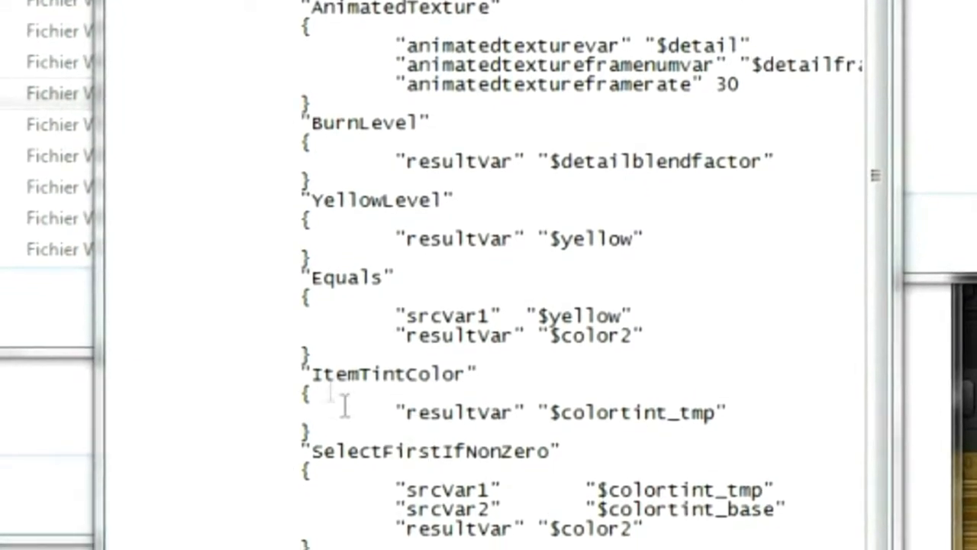
{"action": "left_click_drag", "start_coordinate": [304, 360], "coordinate": [787, 526]}
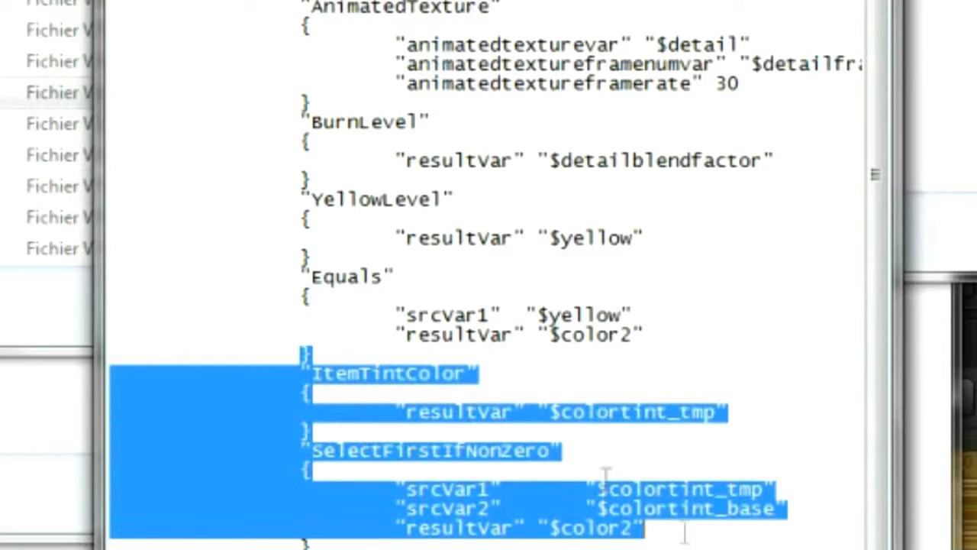
{"action": "right_click", "coordinate": [279, 427]}
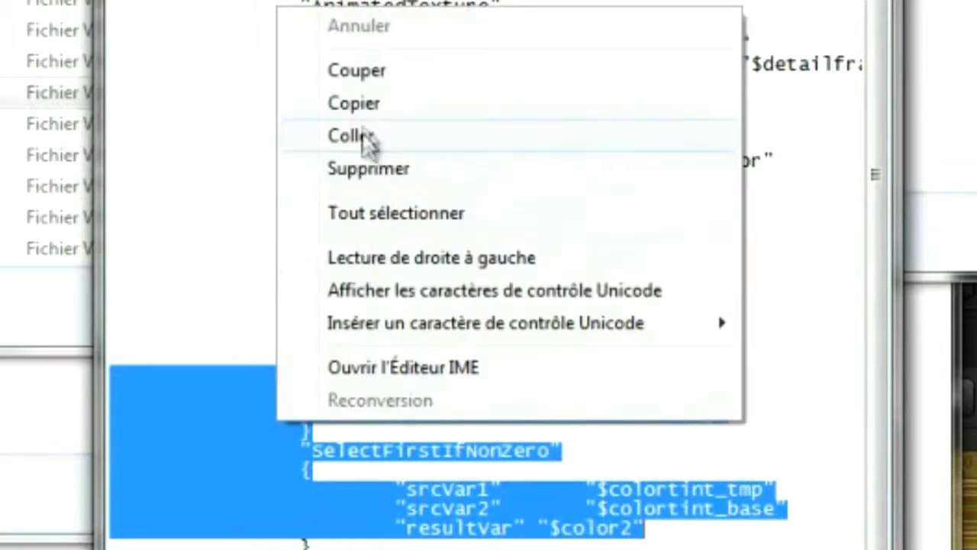
{"action": "left_click", "coordinate": [354, 103]}
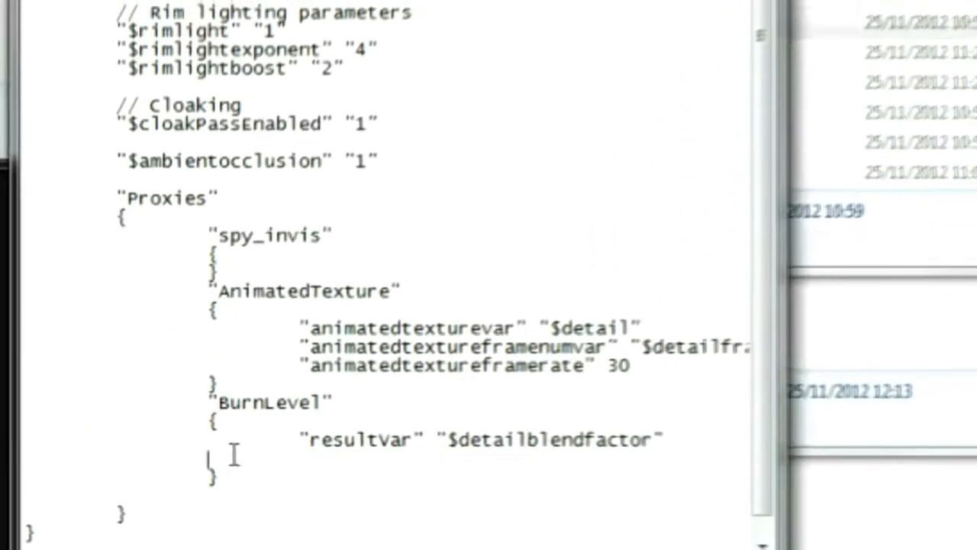
{"action": "right_click", "coordinate": [69, 467]}
{"action": "left_click", "coordinate": [107, 252]}
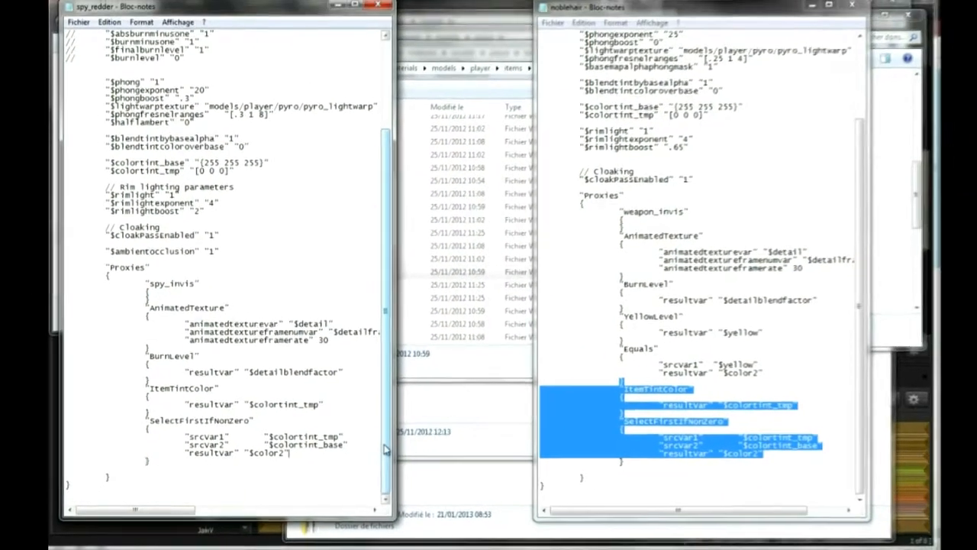
{"action": "scroll", "coordinate": [355, 497], "scroll_direction": "up", "scroll_amount": 3}
{"action": "scroll", "coordinate": [355, 496], "scroll_direction": "down", "scroll_amount": 3}
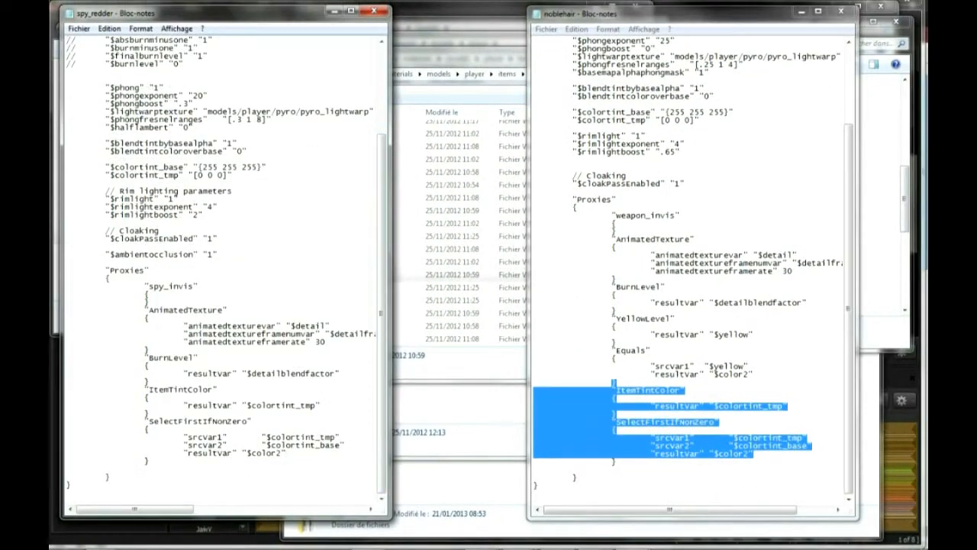
Save and close the spy_redder file, and close the noblehair file.
{"action": "left_click", "coordinate": [372, 12]}
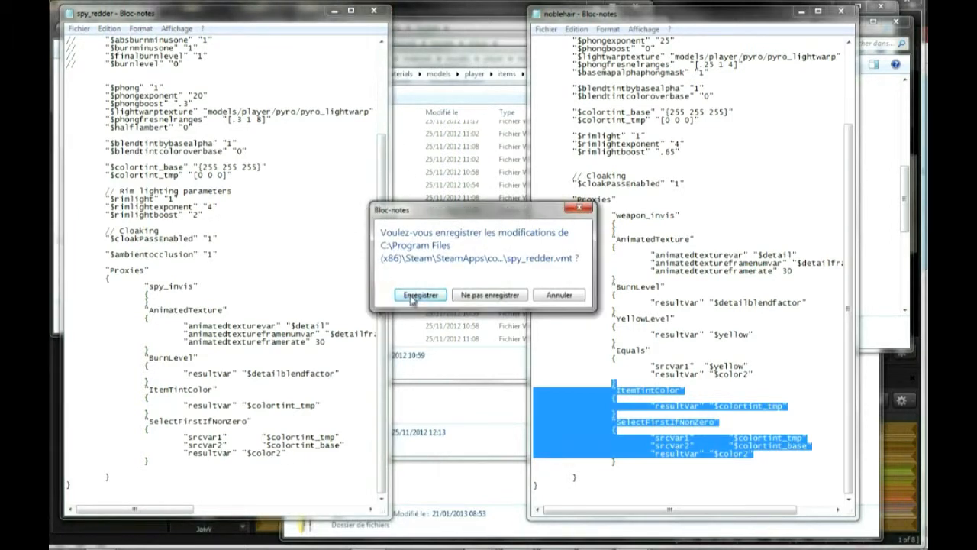
{"action": "left_click", "coordinate": [419, 295]}
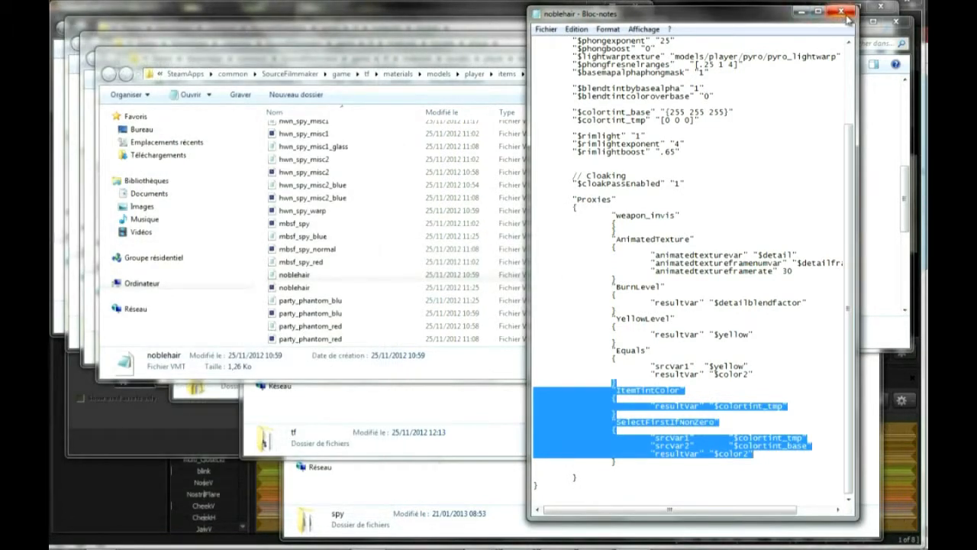
{"action": "left_click", "coordinate": [840, 12]}
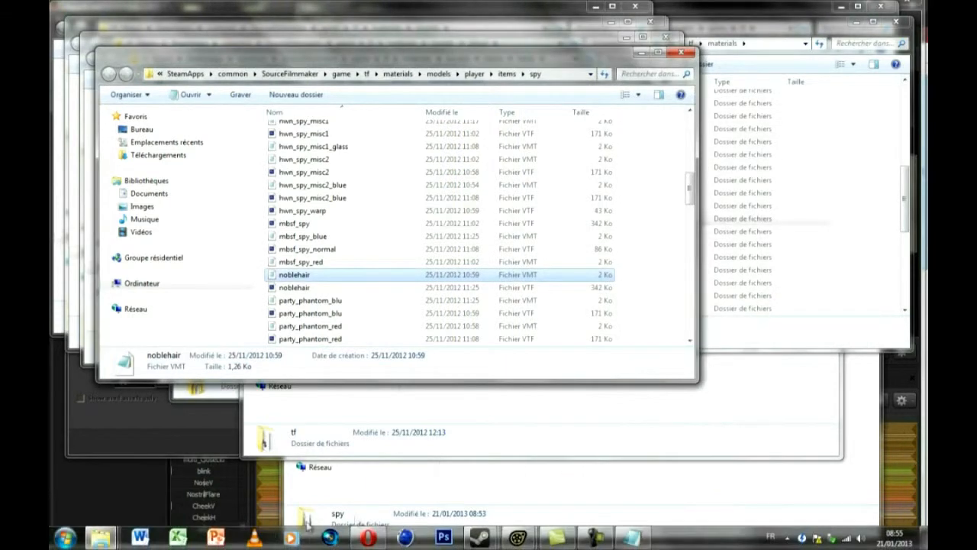
Switch to Source Filmmaker's model selection dialog and cancel it.
{"action": "mouse_move", "coordinate": [519, 539]}
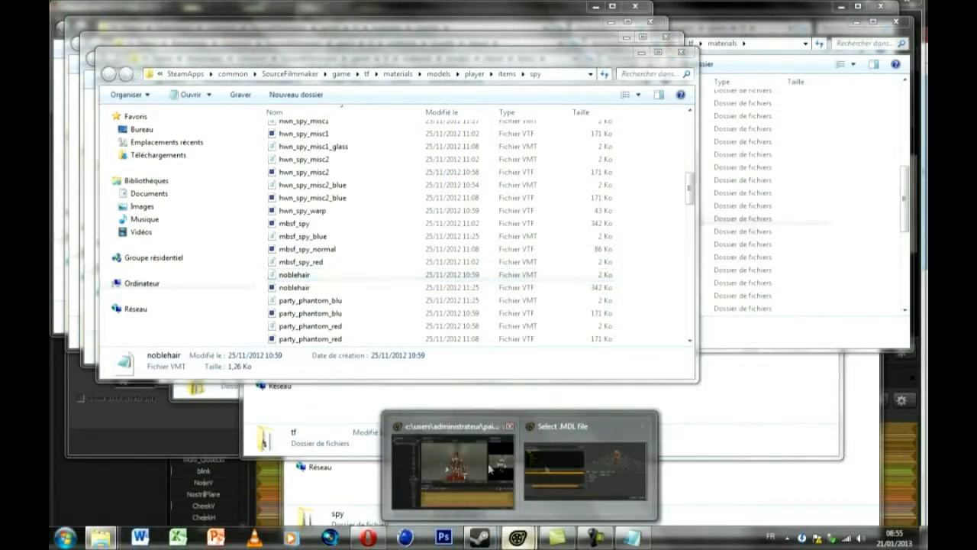
{"action": "left_click", "coordinate": [564, 471]}
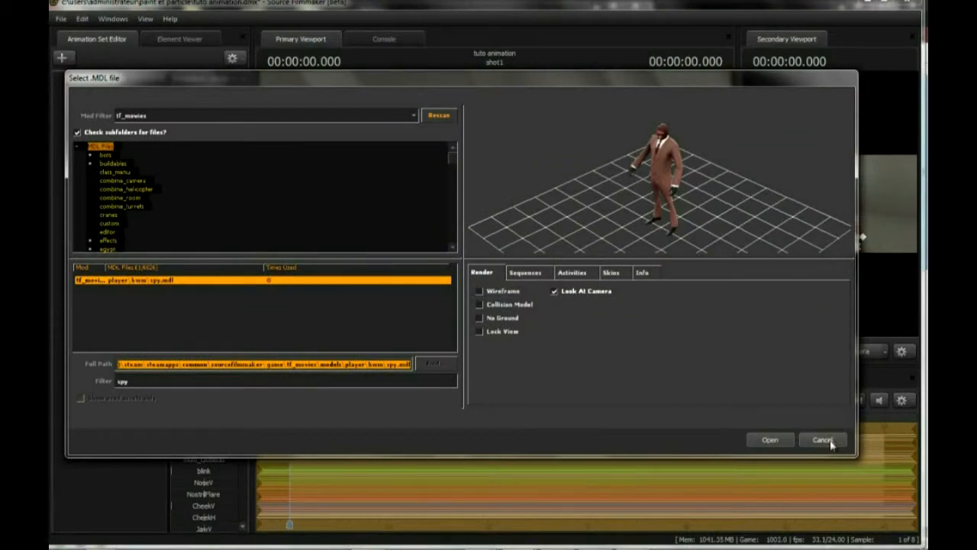
{"action": "left_click", "coordinate": [824, 441]}
Run the mat_reloadallmaterials command in the Source Filmmaker console.
{"action": "left_click", "coordinate": [384, 39]}
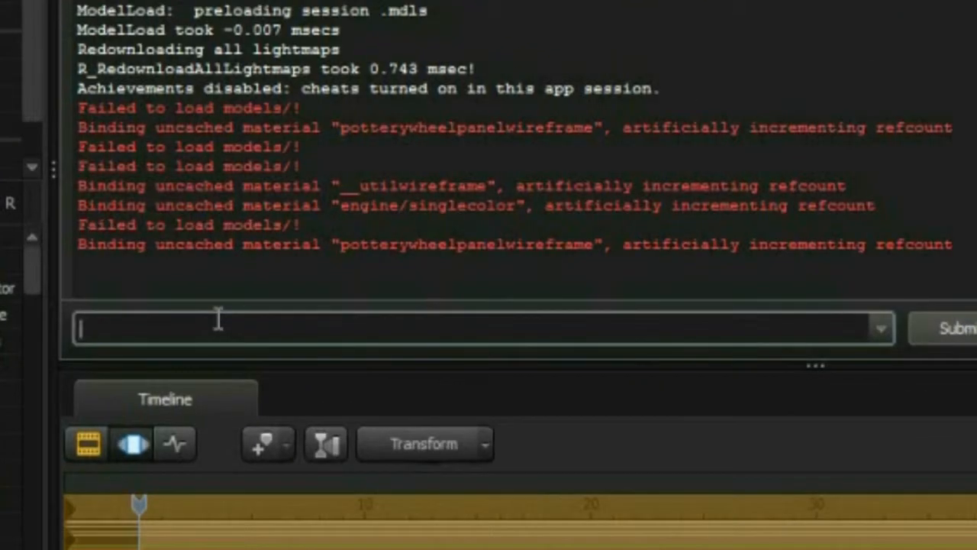
{"action": "type", "text": "ma"}
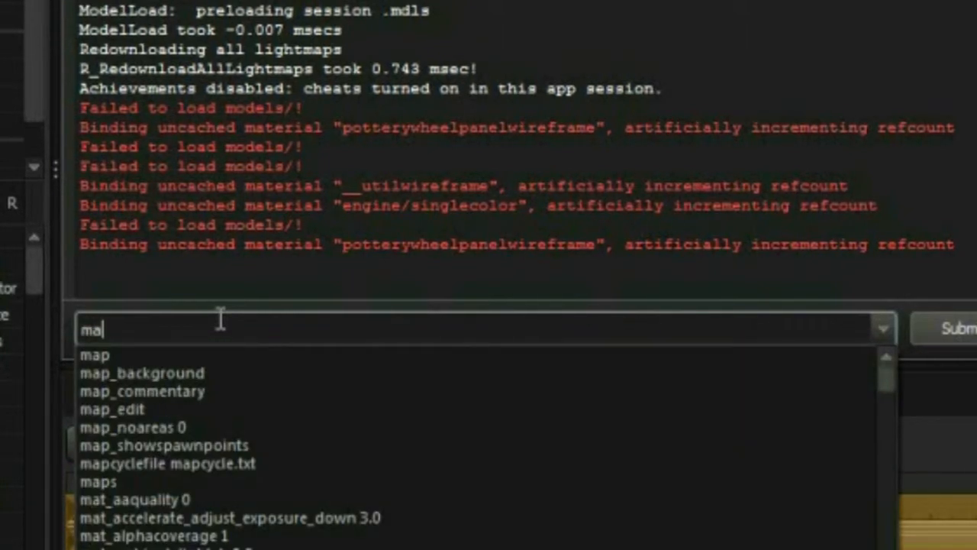
{"action": "type", "text": "t_"}
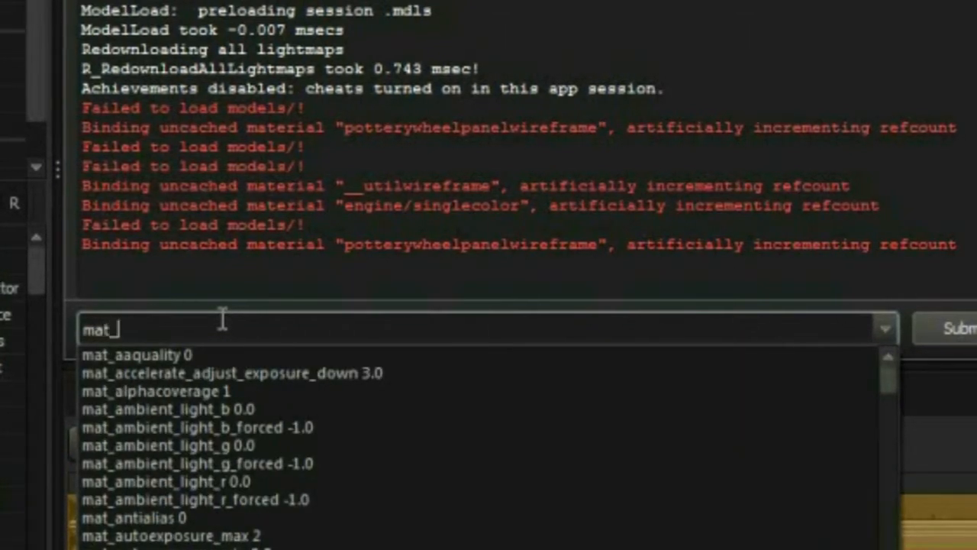
{"action": "type", "text": "re"}
{"action": "left_click", "coordinate": [215, 392]}
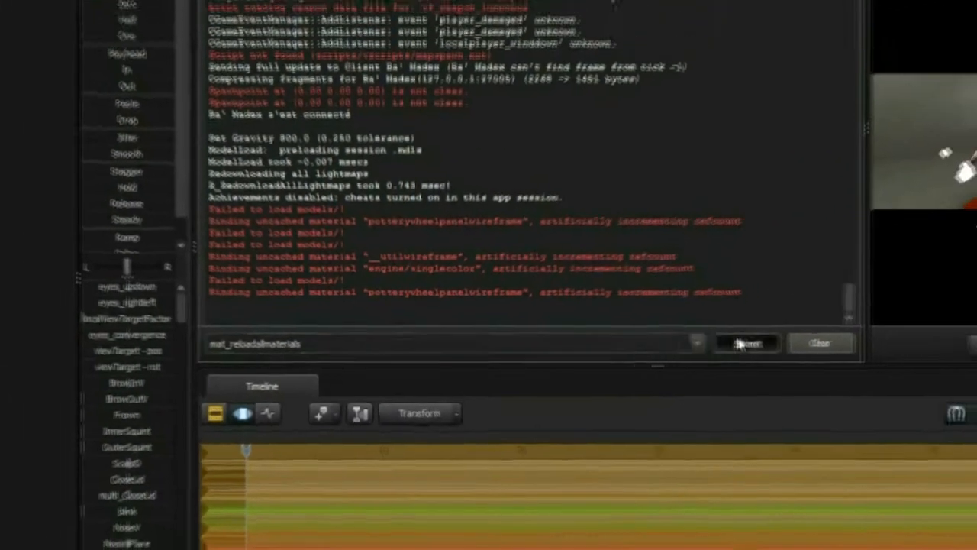
{"action": "key", "text": "Return"}
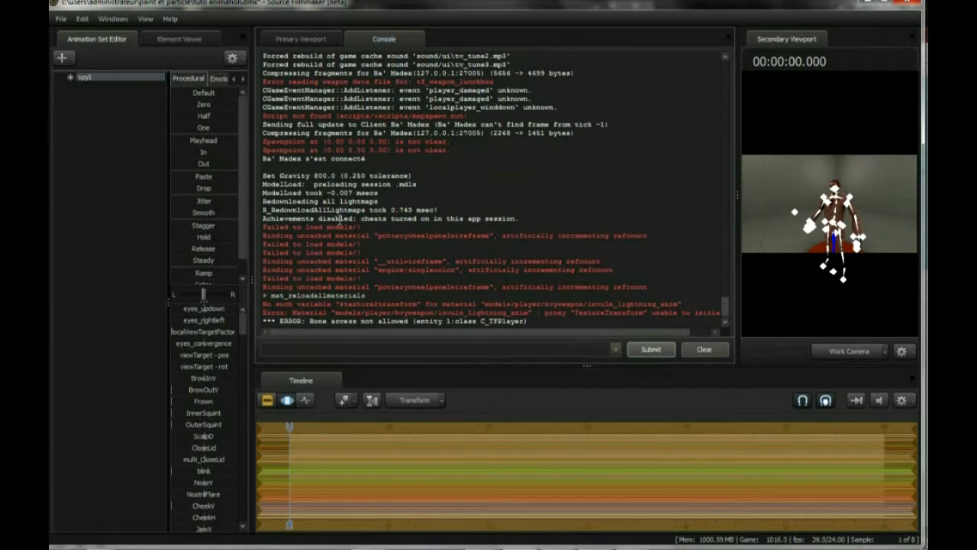
Examine spy1 up close in the Primary Viewport and look through its available skin options.
{"action": "left_click", "coordinate": [304, 40]}
{"action": "left_click_drag", "start_coordinate": [494, 204], "coordinate": [539, 196]}
{"action": "left_click_drag", "start_coordinate": [495, 203], "coordinate": [671, 152]}
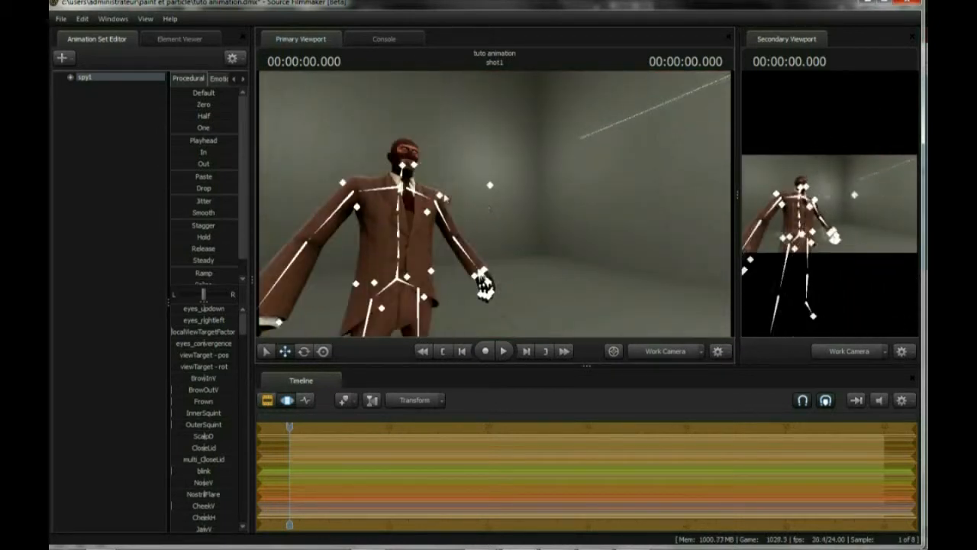
{"action": "right_click", "coordinate": [89, 79]}
{"action": "mouse_move", "coordinate": [122, 250]}
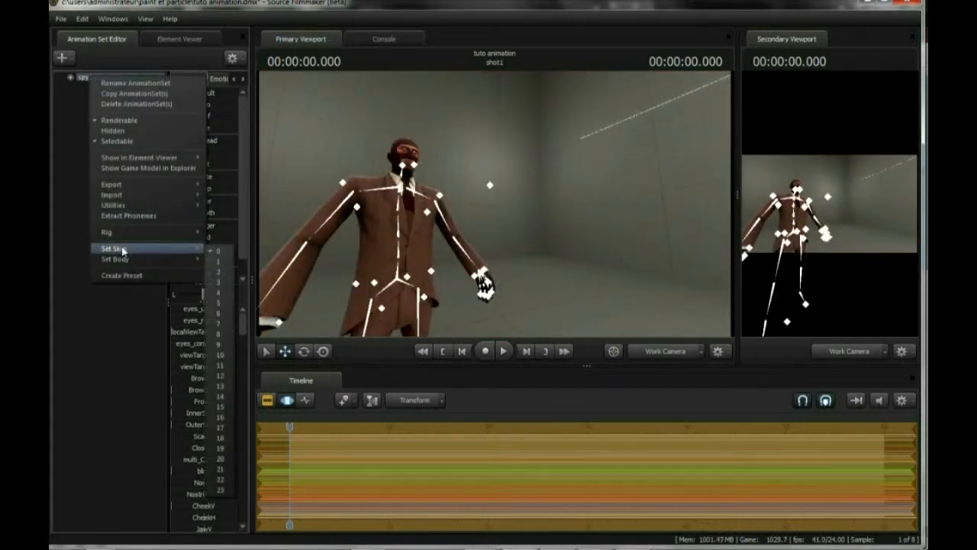
{"action": "left_click", "coordinate": [81, 104]}
Open the model picker for a new animation set and preview the spy model's skins through skin23.
{"action": "right_click", "coordinate": [81, 103]}
{"action": "left_click", "coordinate": [211, 132]}
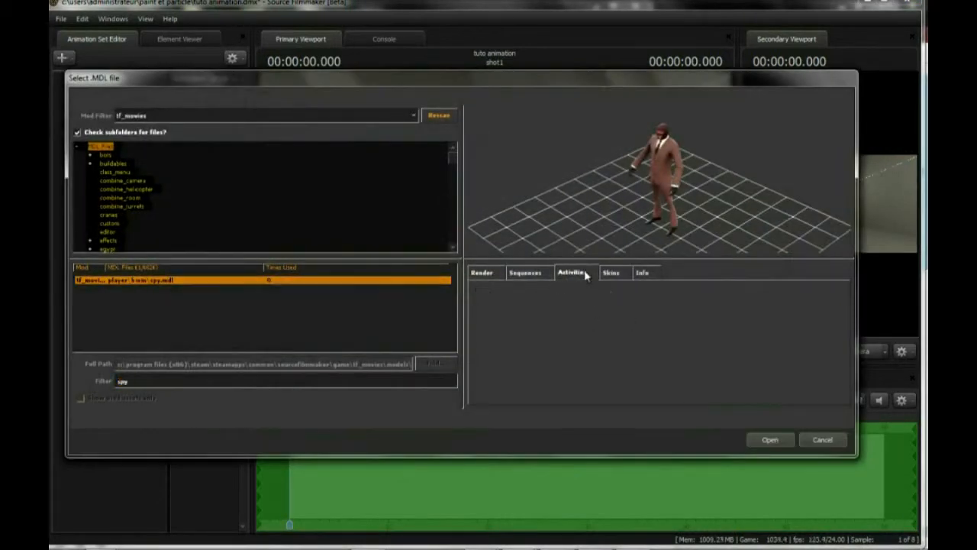
{"action": "left_click", "coordinate": [584, 274]}
{"action": "left_click", "coordinate": [527, 273]}
{"action": "left_click", "coordinate": [612, 275]}
{"action": "left_click", "coordinate": [488, 309]}
{"action": "left_click", "coordinate": [489, 318]}
{"action": "left_click", "coordinate": [491, 326]}
{"action": "left_click", "coordinate": [493, 335]}
{"action": "left_click", "coordinate": [491, 343]}
{"action": "left_click", "coordinate": [491, 351]}
{"action": "left_click", "coordinate": [491, 361]}
{"action": "left_click", "coordinate": [490, 369]}
{"action": "left_click", "coordinate": [490, 377]}
{"action": "left_click", "coordinate": [490, 386]}
{"action": "left_click", "coordinate": [490, 395]}
{"action": "scroll", "coordinate": [491, 381], "scroll_direction": "down", "scroll_amount": 4}
{"action": "left_click", "coordinate": [493, 335]}
{"action": "left_click", "coordinate": [495, 360]}
{"action": "left_click", "coordinate": [494, 384]}
{"action": "left_click", "coordinate": [495, 394]}
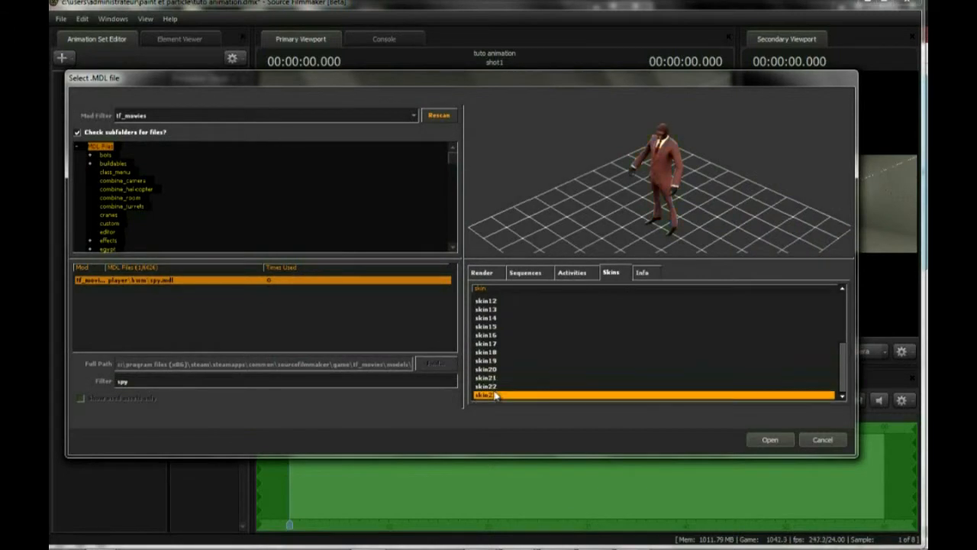
Rotate the spy preview, compare the remaining skins, and add player\hwm\spy.mdl to the shot with skin23 selected.
{"action": "left_click_drag", "start_coordinate": [673, 182], "coordinate": [659, 181]}
{"action": "left_click_drag", "start_coordinate": [493, 386], "coordinate": [494, 289]}
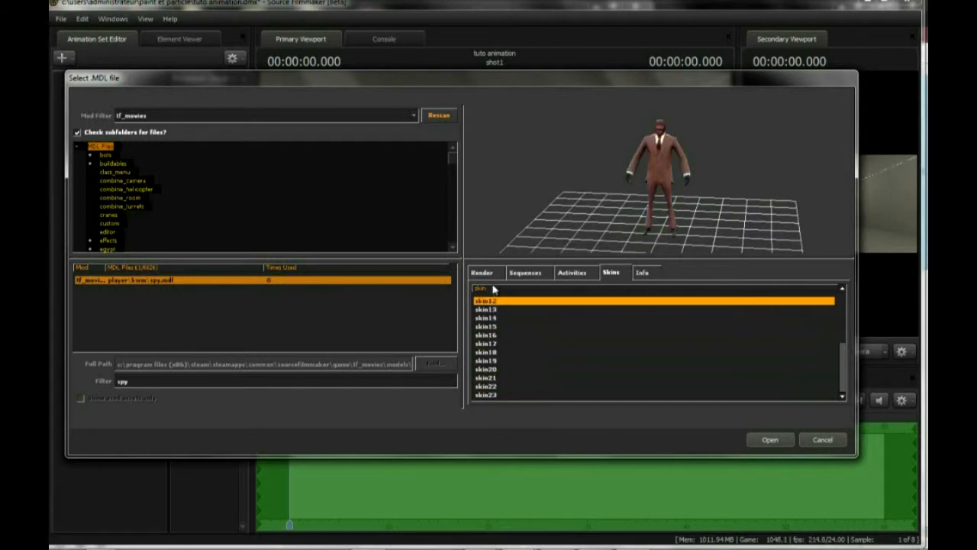
{"action": "left_click", "coordinate": [495, 396]}
{"action": "left_click", "coordinate": [491, 326]}
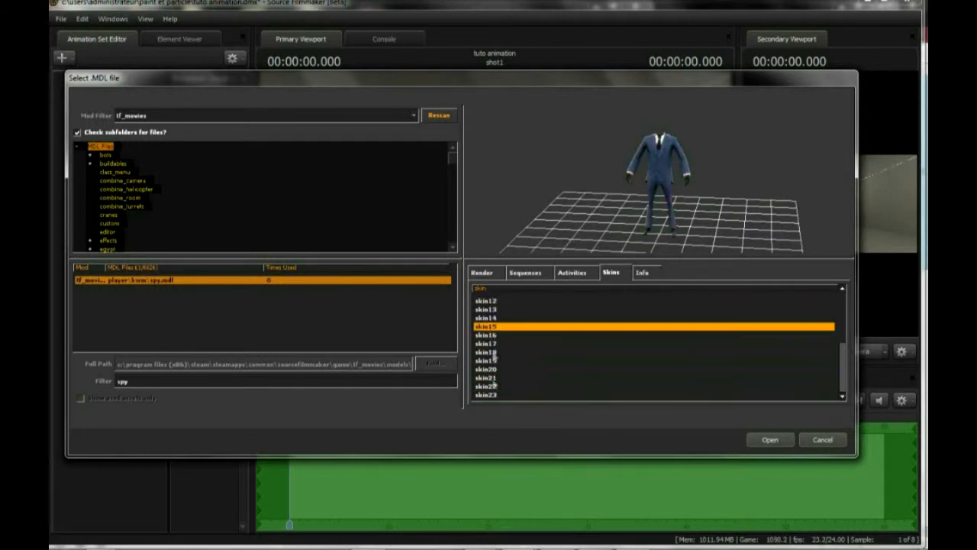
{"action": "left_click", "coordinate": [493, 316]}
{"action": "left_click", "coordinate": [493, 395]}
{"action": "left_click", "coordinate": [770, 440]}
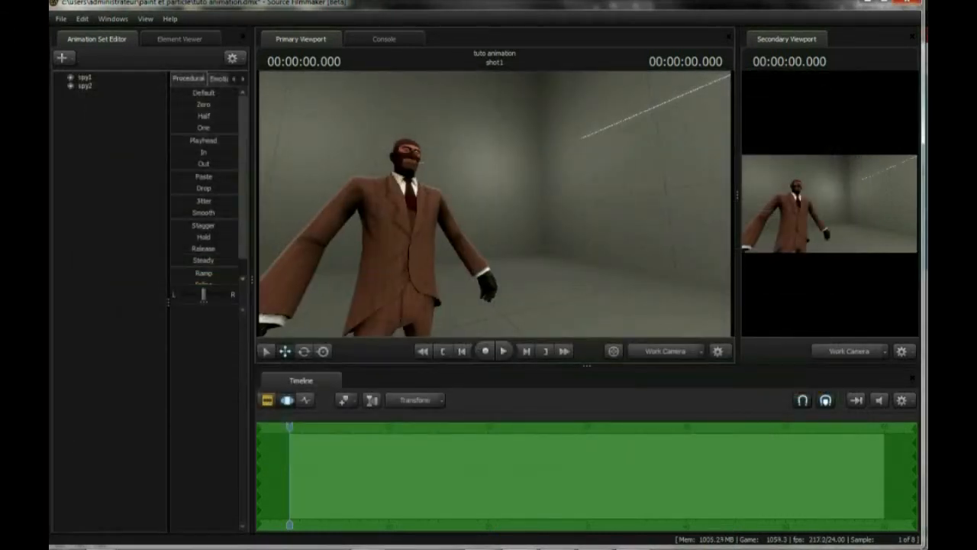
Move the spy2 model away from its starting position so it stands beside spy1 in the Primary Viewport.
{"action": "left_click", "coordinate": [84, 86]}
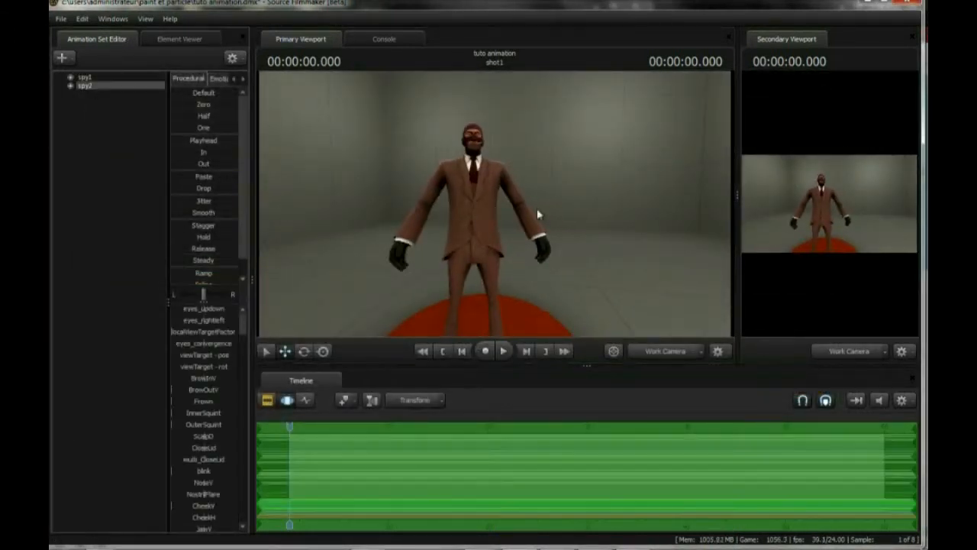
{"action": "left_click_drag", "start_coordinate": [494, 204], "coordinate": [489, 226]}
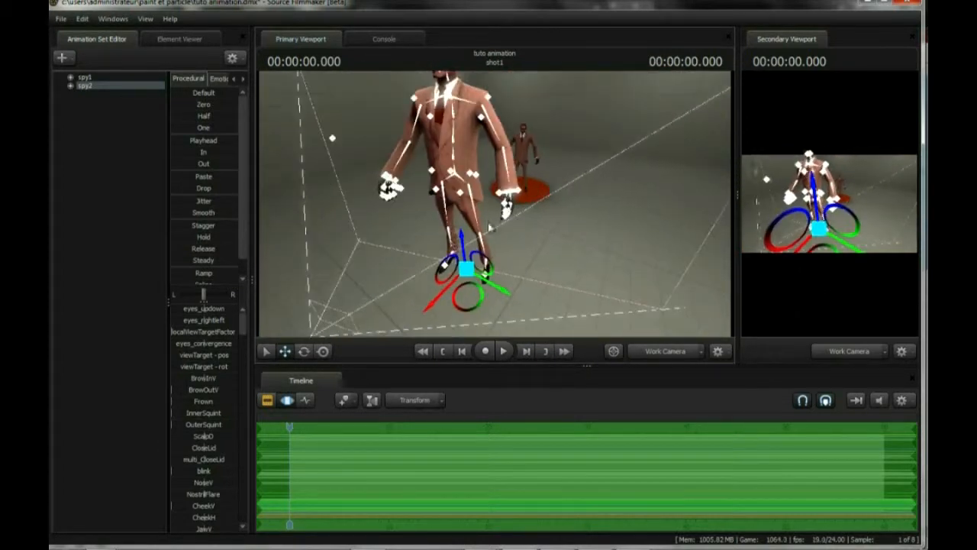
{"action": "left_click_drag", "start_coordinate": [437, 306], "coordinate": [534, 205]}
{"action": "left_click_drag", "start_coordinate": [568, 139], "coordinate": [562, 163]}
{"action": "left_click_drag", "start_coordinate": [682, 221], "coordinate": [391, 319]}
Switch to the tf_movies\materials\models\player\spy folder and open the spy_redder VMT file in Notepad.
{"action": "mouse_move", "coordinate": [175, 547]}
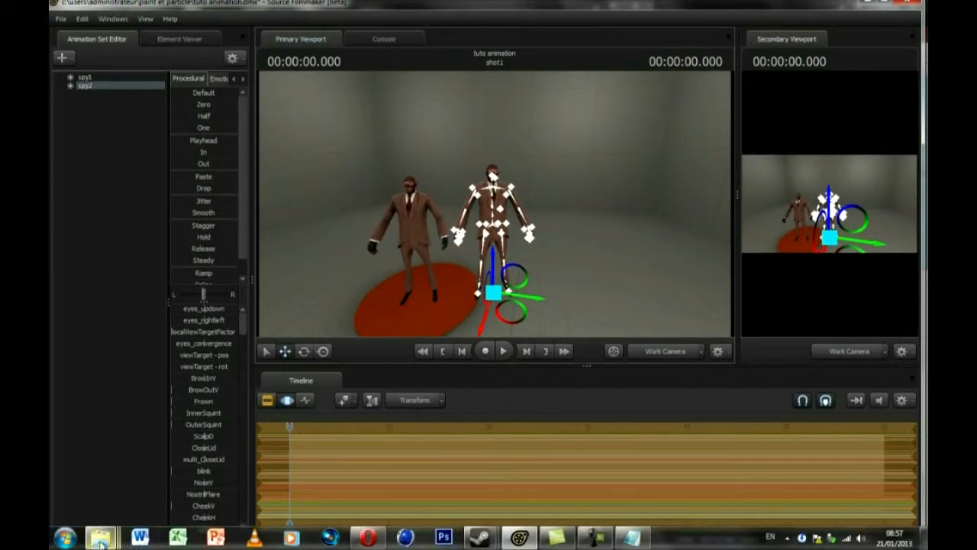
{"action": "left_click", "coordinate": [101, 538]}
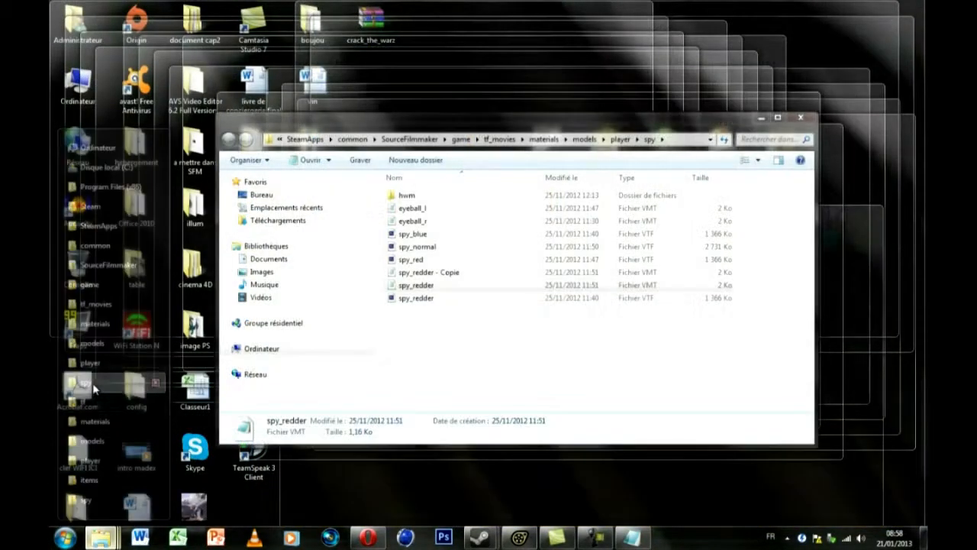
{"action": "left_click", "coordinate": [93, 382]}
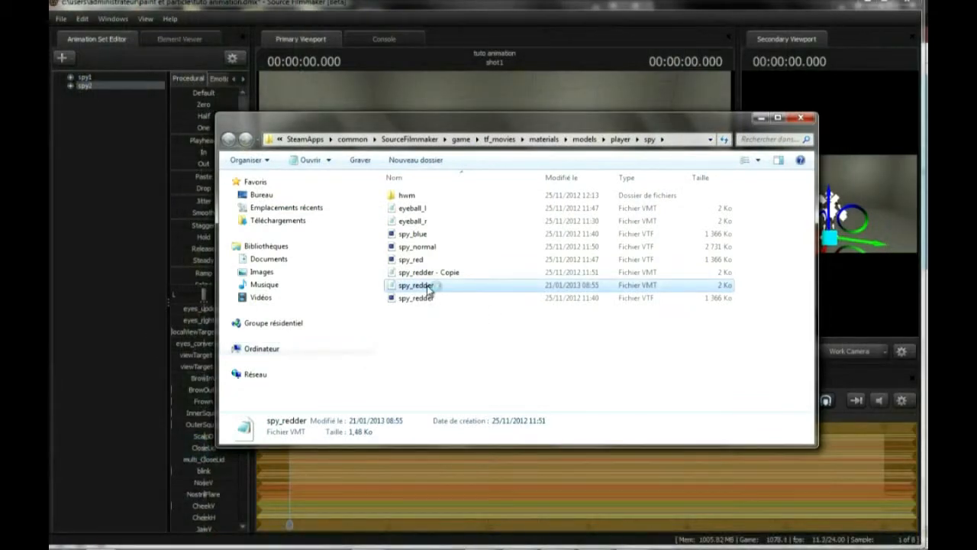
{"action": "double_click", "coordinate": [426, 285]}
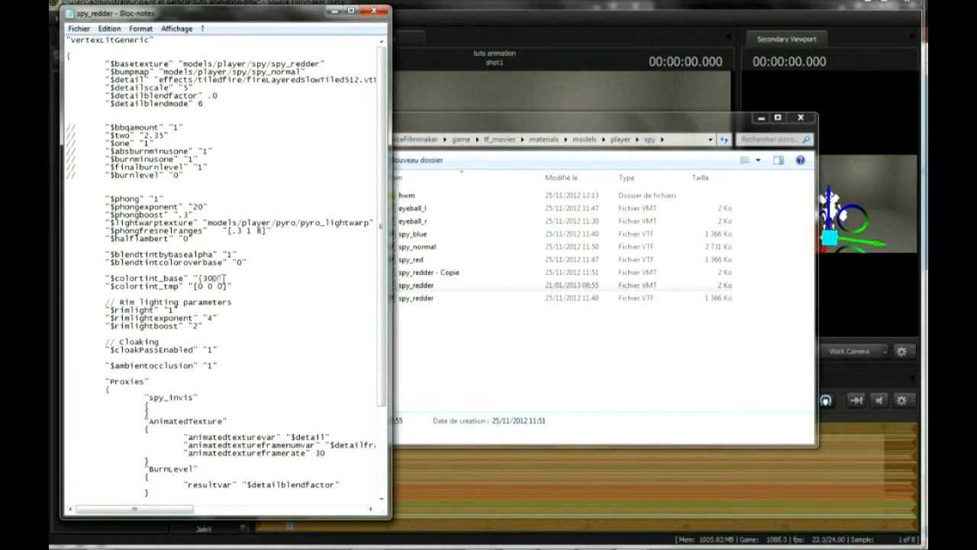
Set $colortint_base to {20 20 20} in spy_redder, save and close the file, and close its folder.
{"action": "key", "text": "Return"}
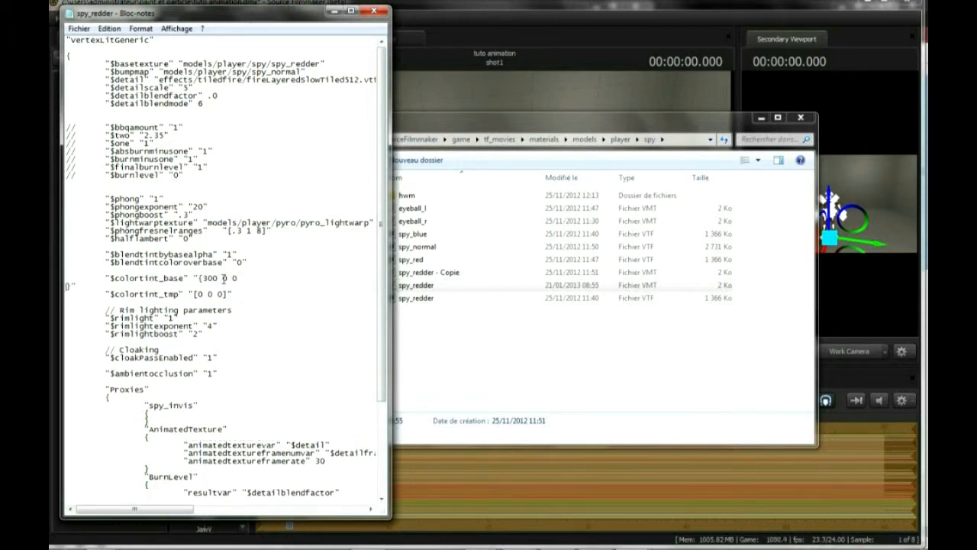
{"action": "key", "text": "BackSpace"}
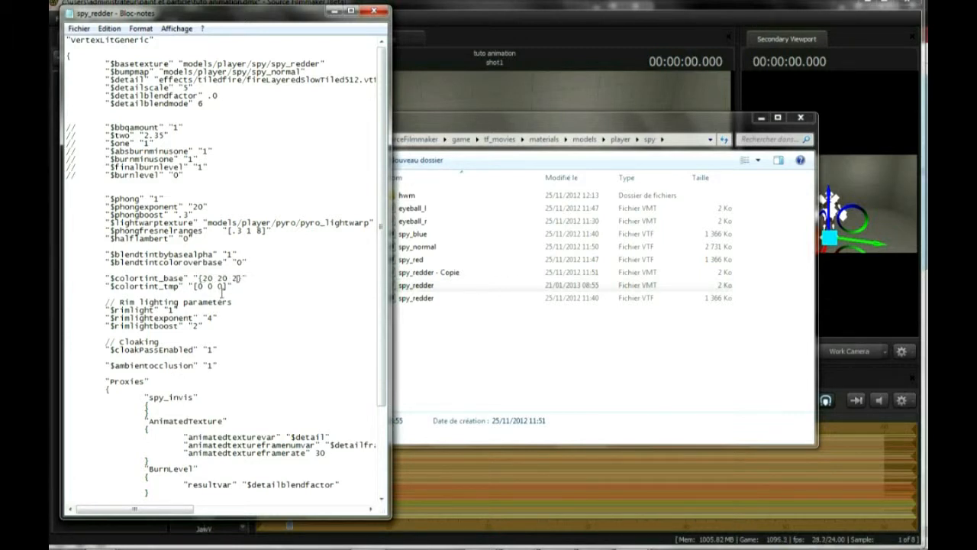
{"action": "left_click", "coordinate": [378, 13]}
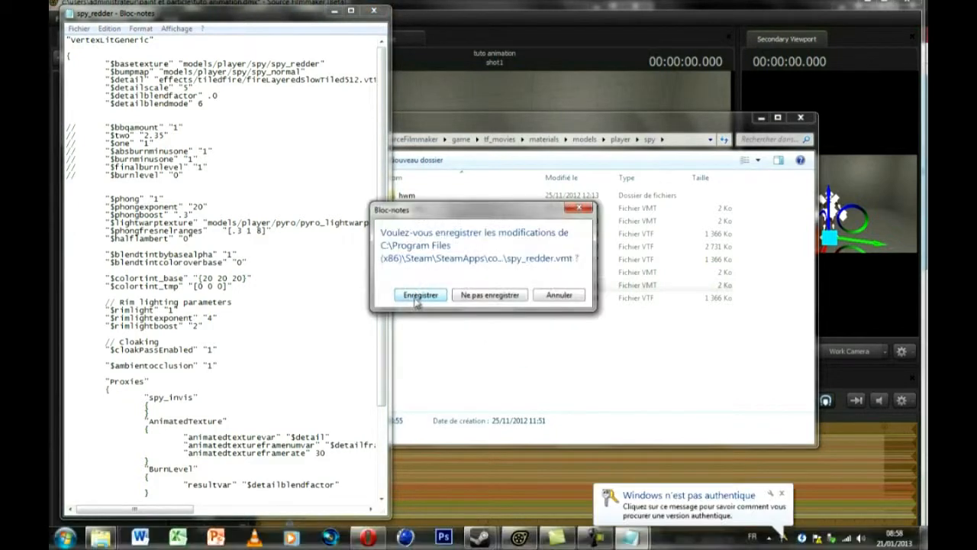
{"action": "left_click", "coordinate": [417, 297]}
{"action": "left_click", "coordinate": [800, 119]}
Run mat_reloadallmaterials in the console to load the new $colortint_base value, and return to the Primary Viewport.
{"action": "left_click", "coordinate": [402, 38]}
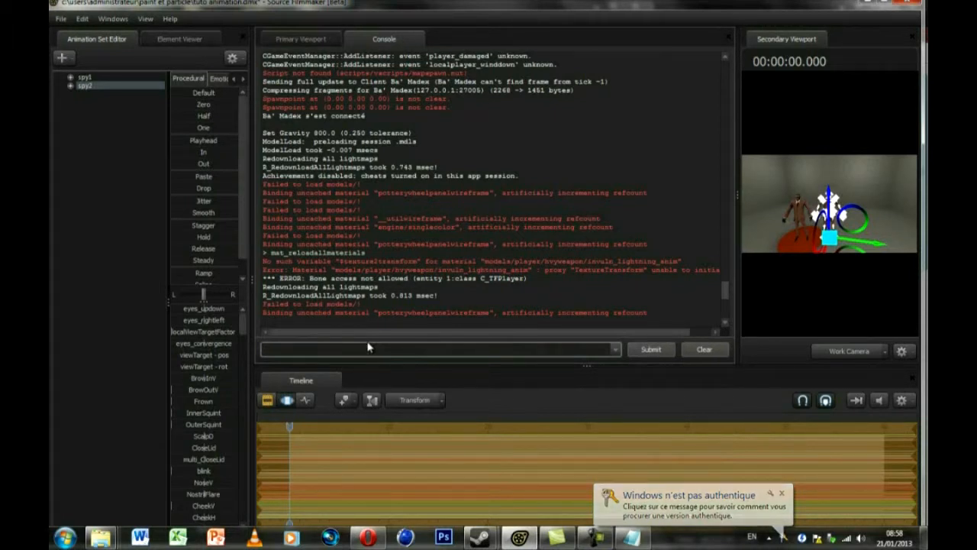
{"action": "key", "text": "alt+shift"}
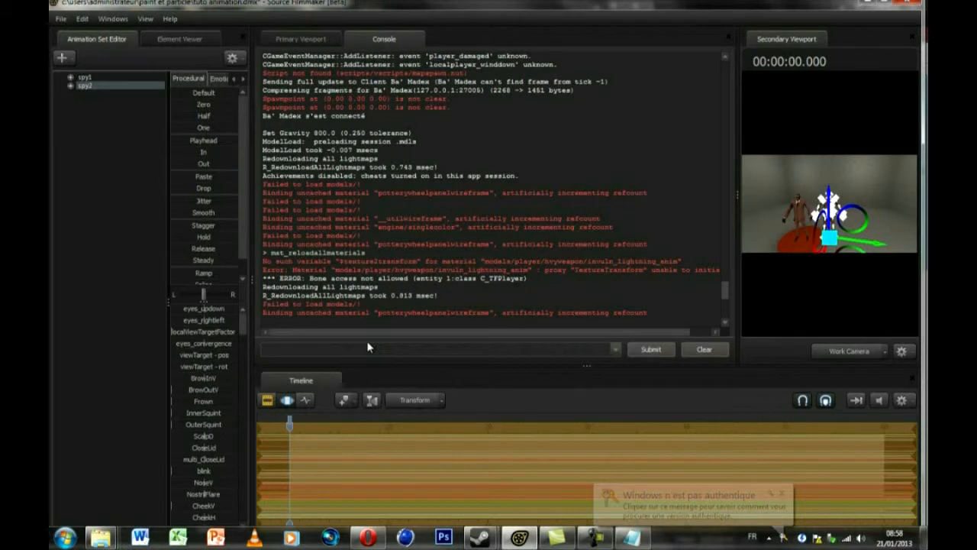
{"action": "left_click", "coordinate": [330, 349]}
{"action": "type", "text": "m"}
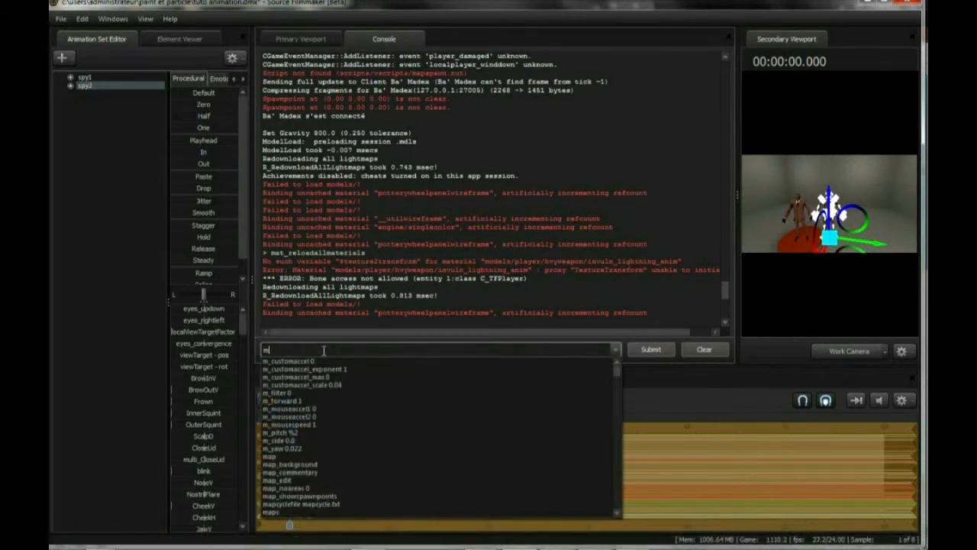
{"action": "type", "text": "at"}
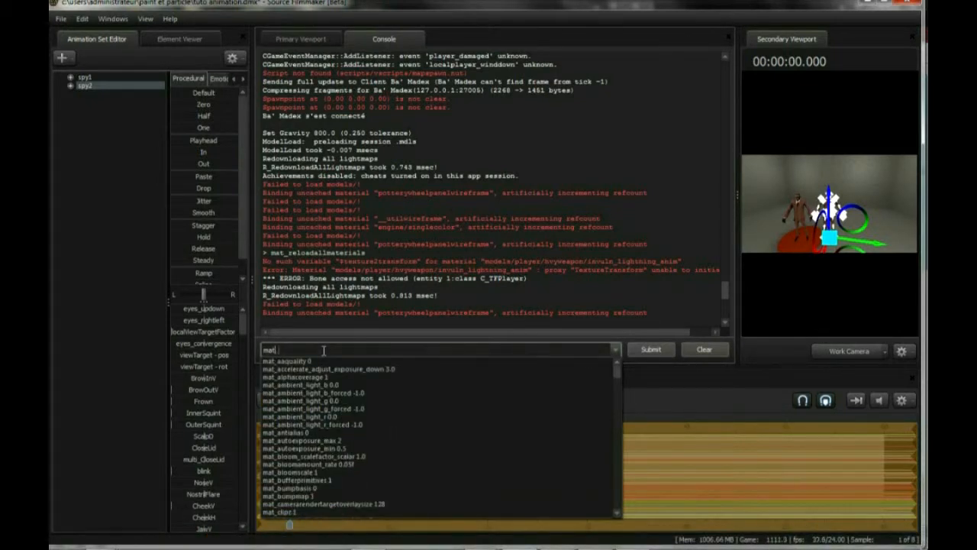
{"action": "type", "text": "_re"}
{"action": "left_click", "coordinate": [341, 376]}
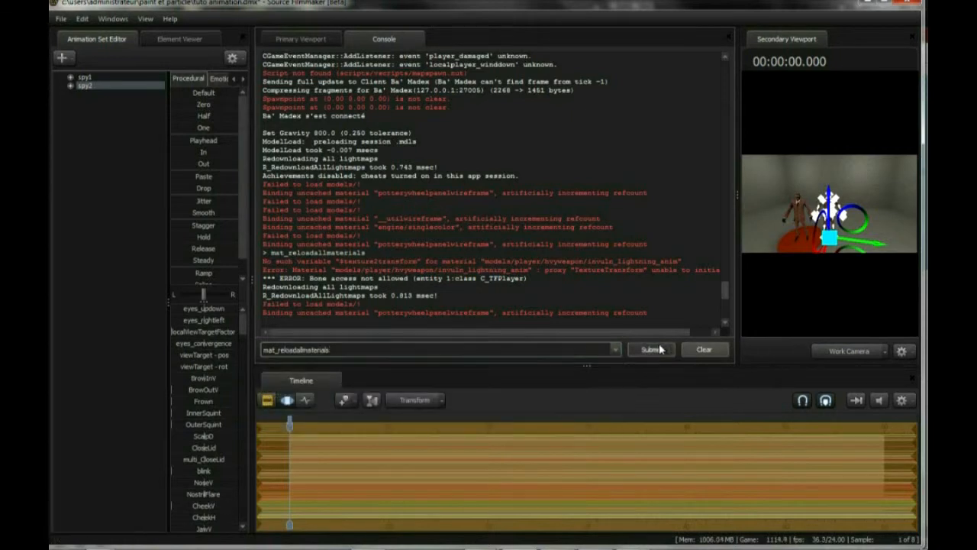
{"action": "left_click", "coordinate": [652, 348]}
{"action": "left_click", "coordinate": [303, 39]}
{"action": "mouse_move", "coordinate": [409, 199]}
{"action": "left_mouse_down"}
{"action": "mouse_move", "coordinate": [436, 204]}
{"action": "mouse_move", "coordinate": [408, 180]}
{"action": "mouse_move", "coordinate": [410, 199]}
{"action": "left_mouse_up"}
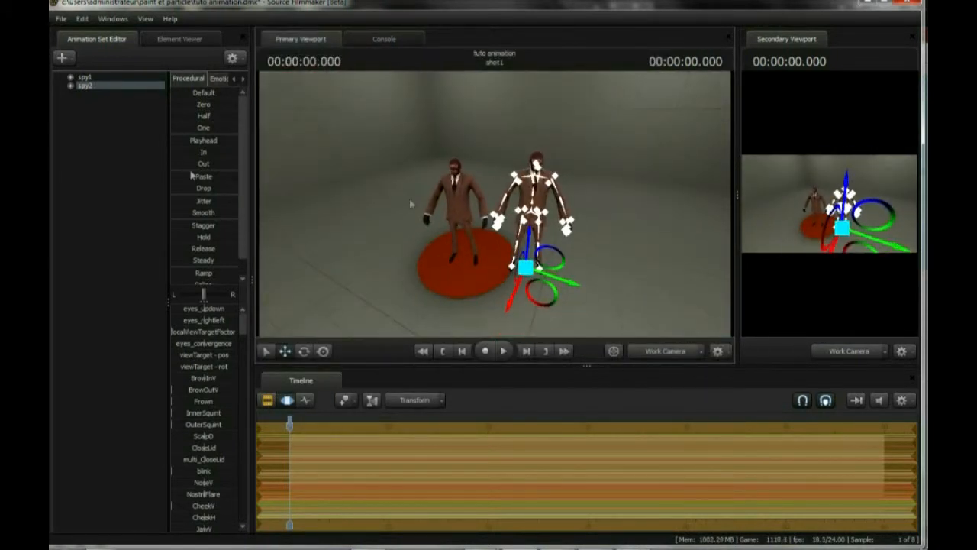
Try other skins on the spy2 model, starting with skin 1.
{"action": "right_click", "coordinate": [96, 90]}
{"action": "mouse_move", "coordinate": [135, 264]}
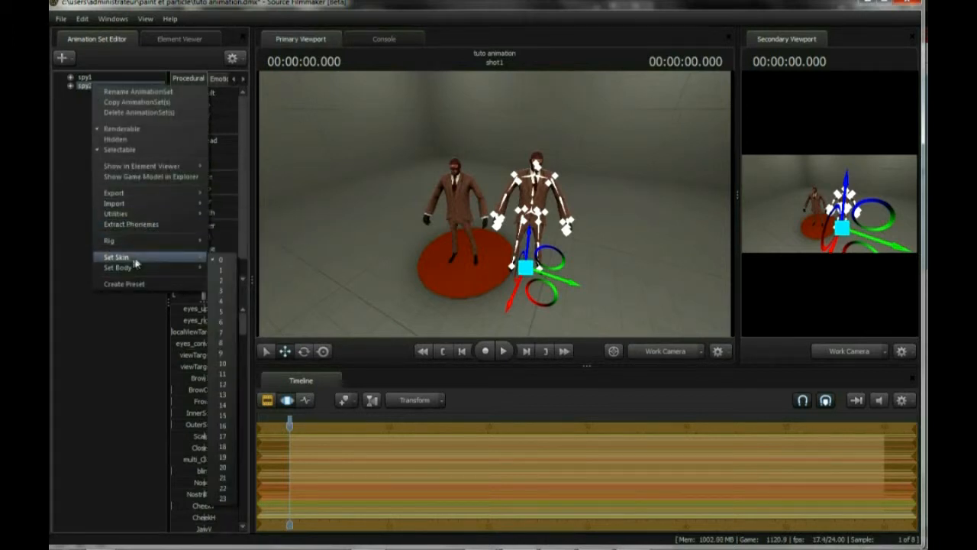
{"action": "left_click", "coordinate": [223, 270]}
{"action": "right_click", "coordinate": [92, 90]}
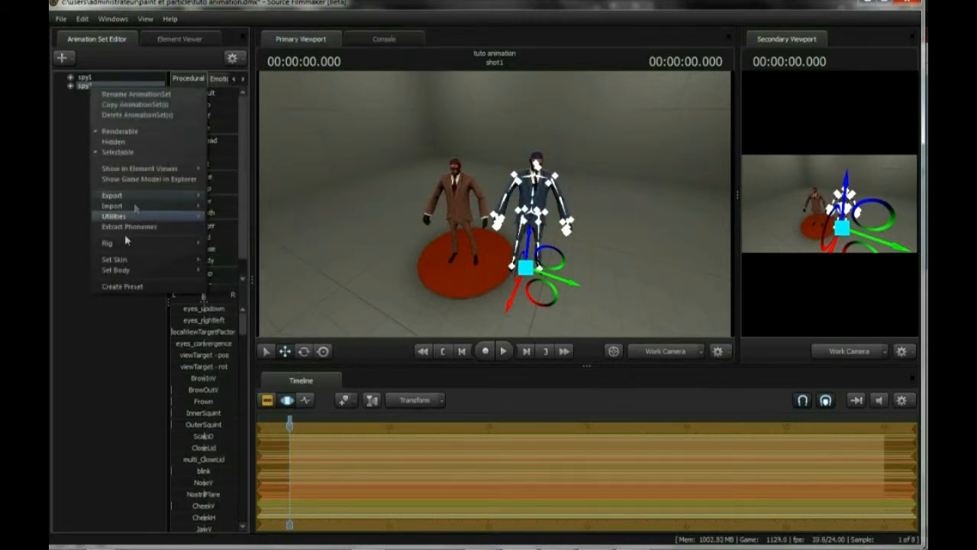
{"action": "mouse_move", "coordinate": [124, 263]}
{"action": "left_click", "coordinate": [225, 479]}
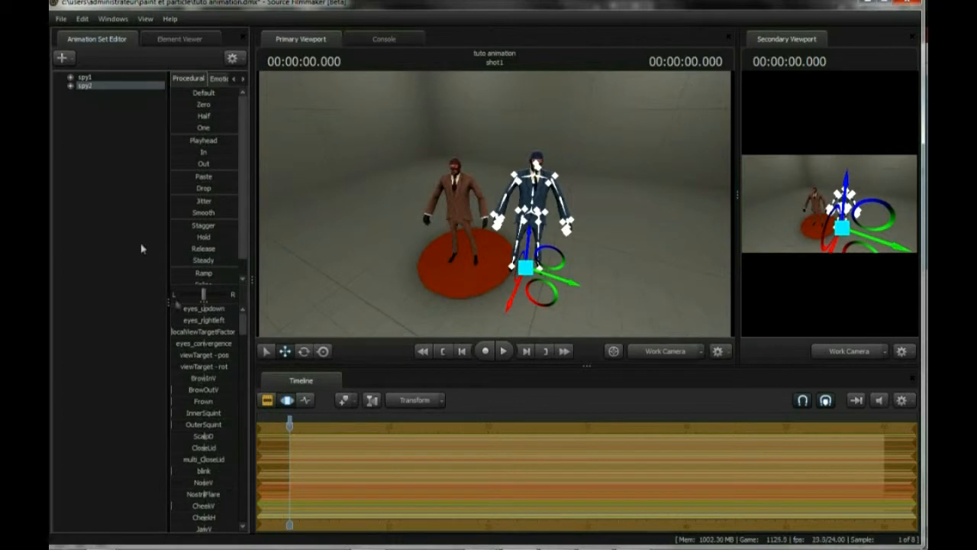
Set the skin of the spy2 model to 23.
{"action": "right_click", "coordinate": [95, 90]}
{"action": "mouse_move", "coordinate": [202, 271]}
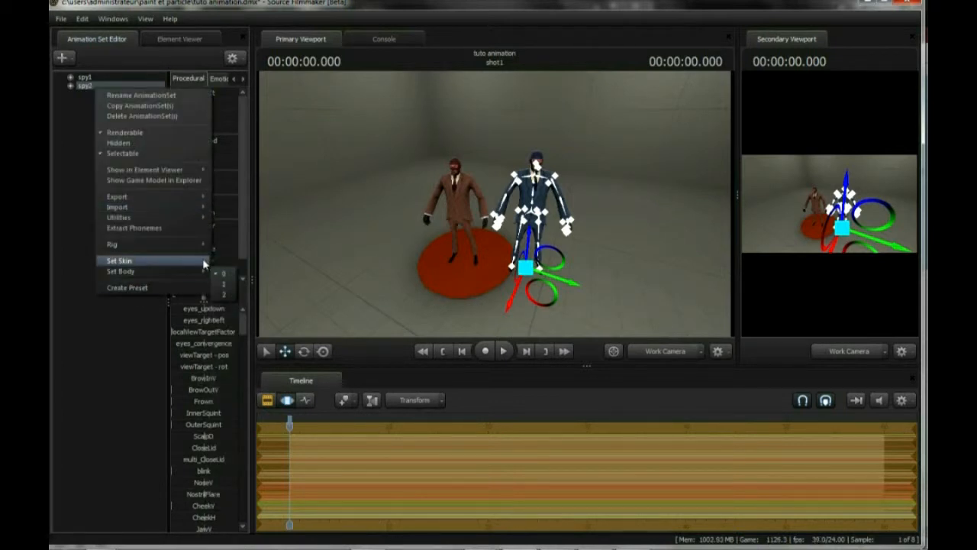
{"action": "left_click", "coordinate": [229, 503]}
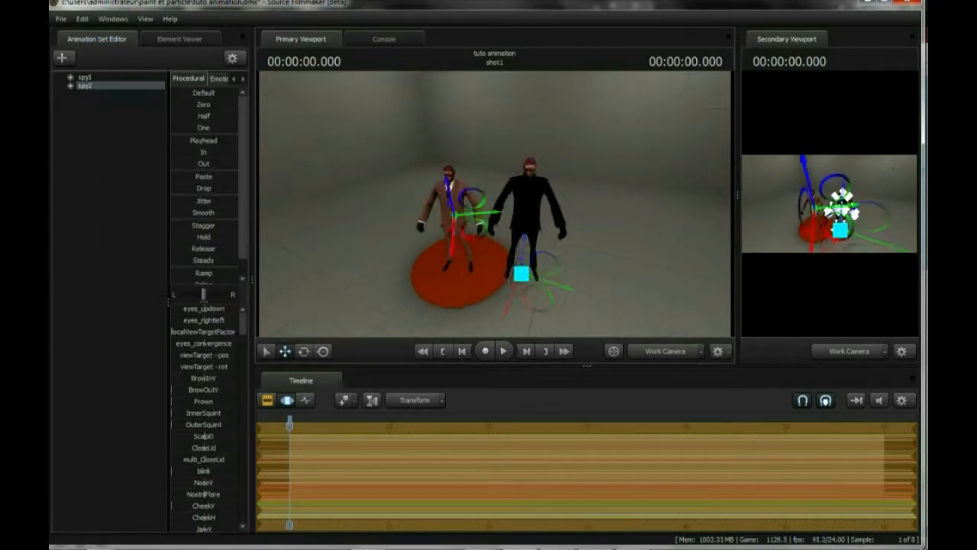
Examine the spy2 suit next to spy1 from above, from the side and from the front.
{"action": "left_click_drag", "start_coordinate": [495, 203], "coordinate": [565, 320]}
{"action": "left_click_drag", "start_coordinate": [495, 260], "coordinate": [489, 305]}
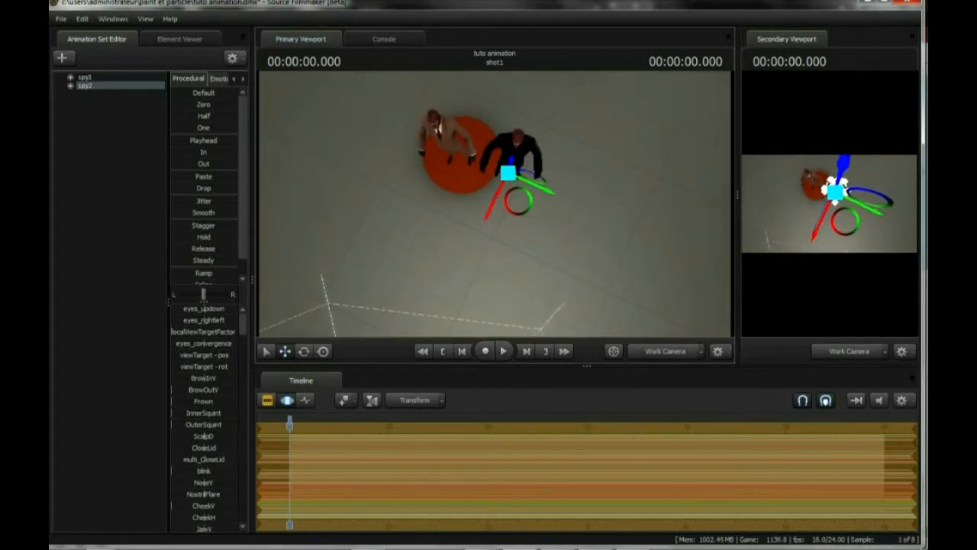
{"action": "key", "text": "w"}
{"action": "left_click_drag", "start_coordinate": [494, 203], "coordinate": [427, 203]}
{"action": "key", "text": "s"}
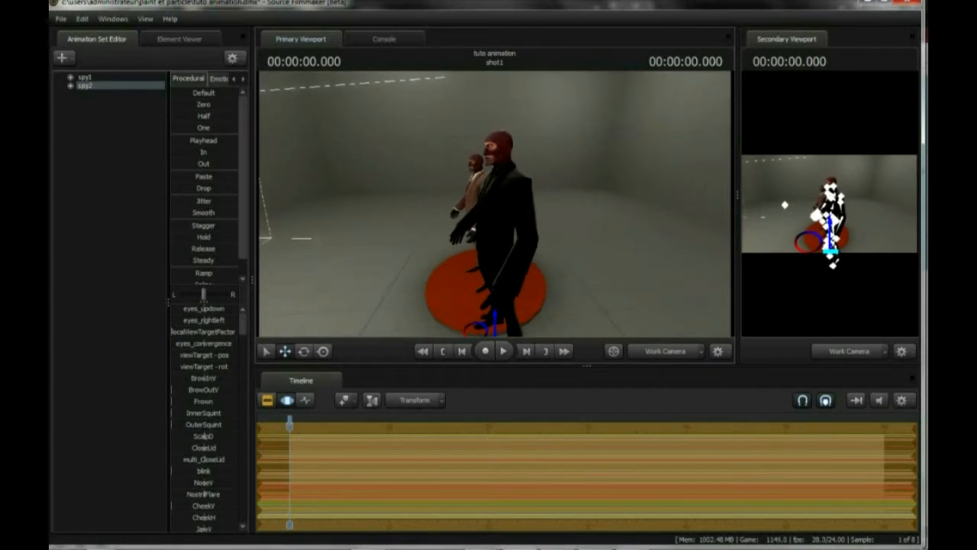
{"action": "left_click_drag", "start_coordinate": [494, 203], "coordinate": [462, 218]}
{"action": "key", "text": "s"}
{"action": "key", "text": "a"}
{"action": "key", "text": "s"}
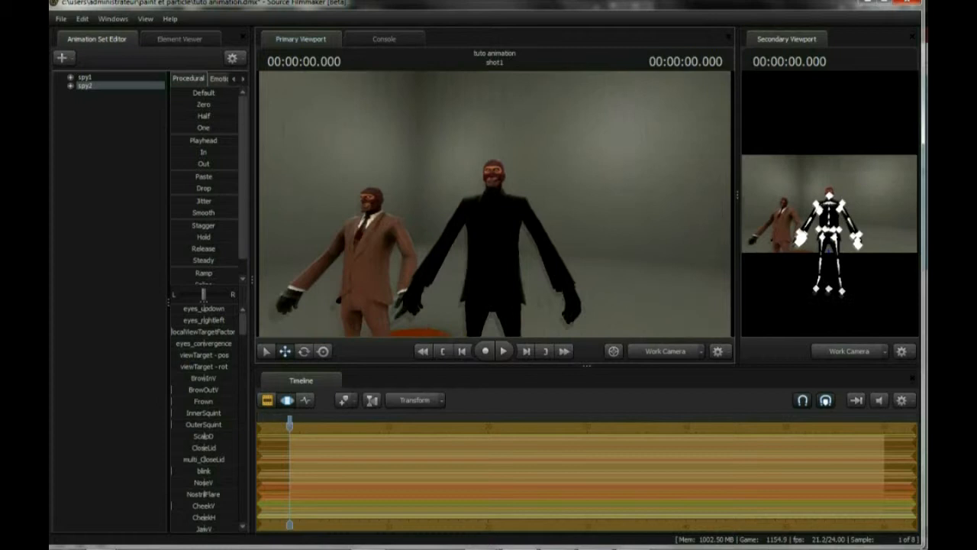
Check which skin number is assigned to spy2 and view the model from another angle.
{"action": "right_click", "coordinate": [85, 86]}
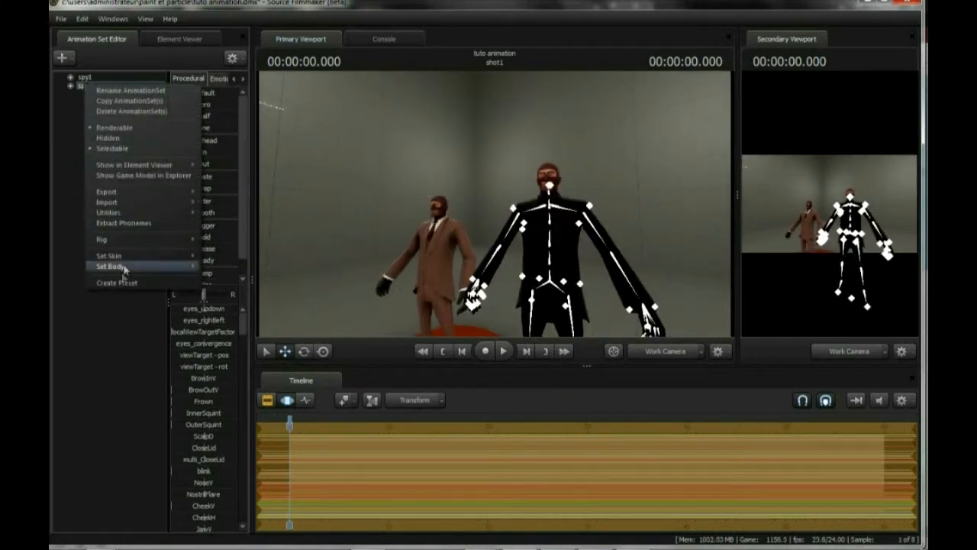
{"action": "mouse_move", "coordinate": [183, 255]}
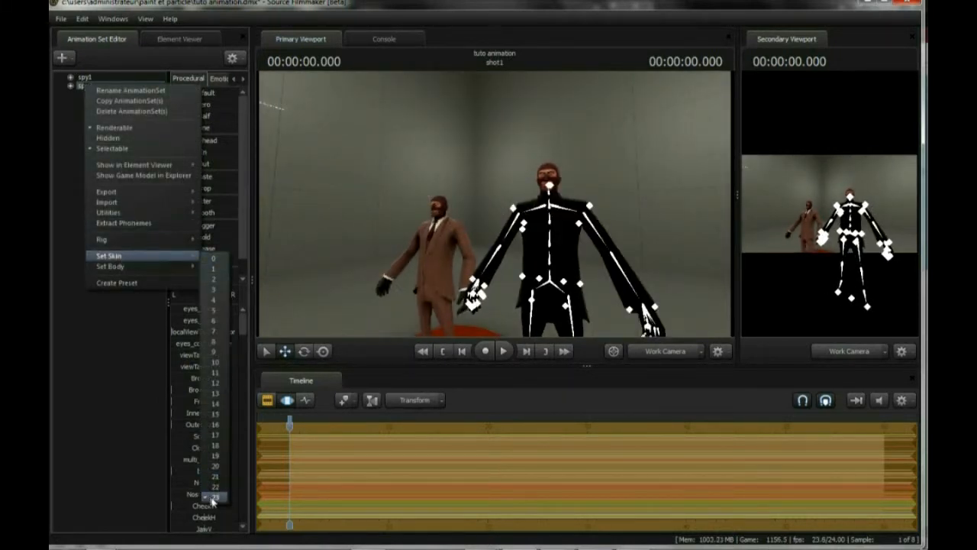
{"action": "left_click", "coordinate": [81, 91]}
{"action": "left_click_drag", "start_coordinate": [683, 279], "coordinate": [756, 319]}
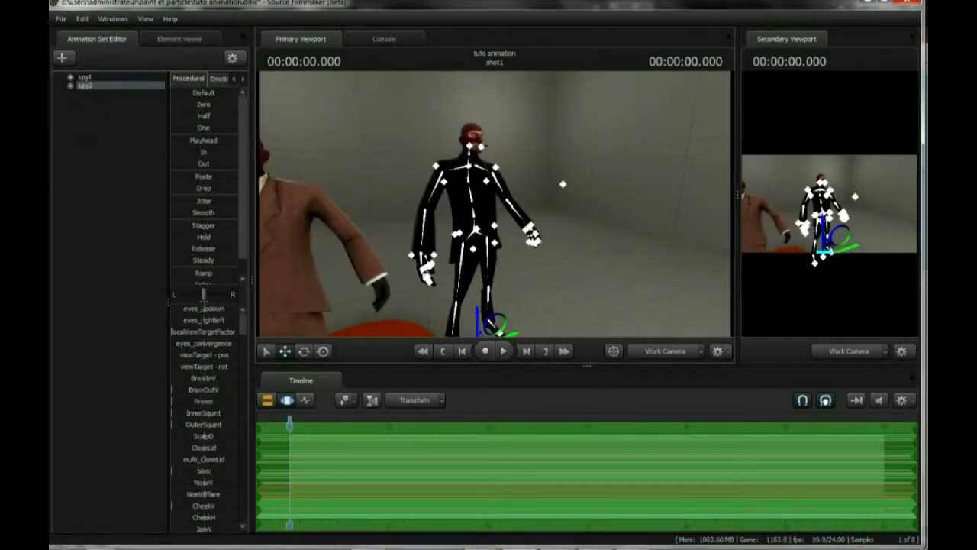
Open the spy_redder VMT file from the tf_movies\materials\models\player\spy folder.
{"action": "mouse_move", "coordinate": [98, 520]}
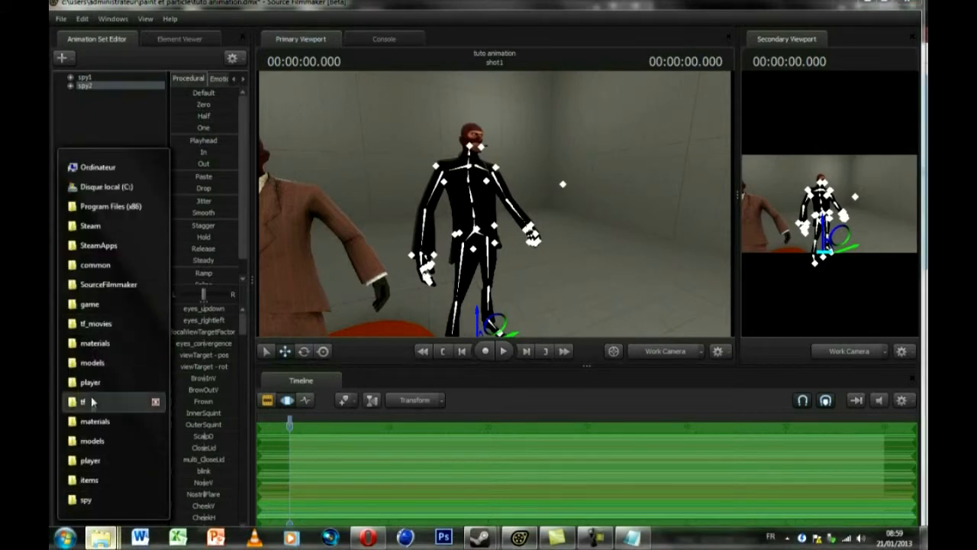
{"action": "left_click", "coordinate": [90, 381]}
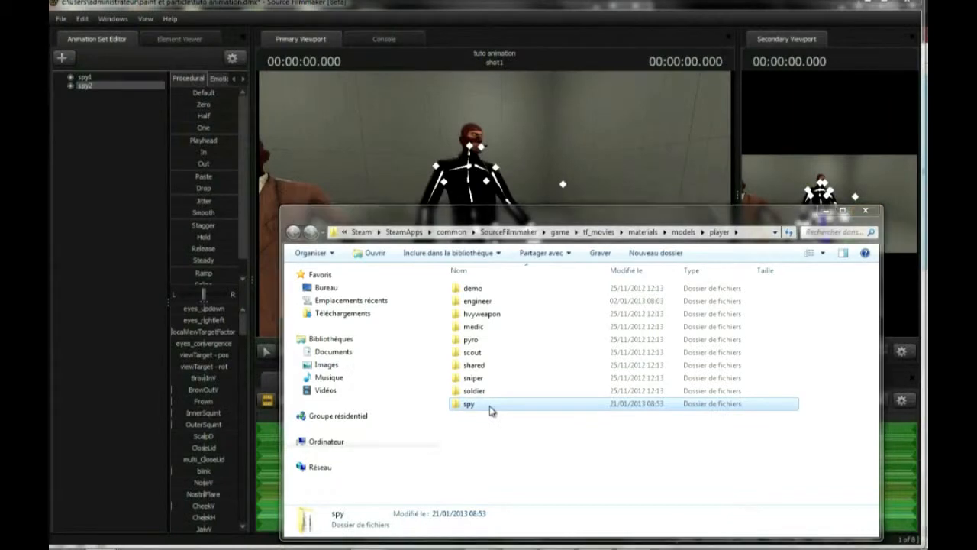
{"action": "double_click", "coordinate": [490, 411]}
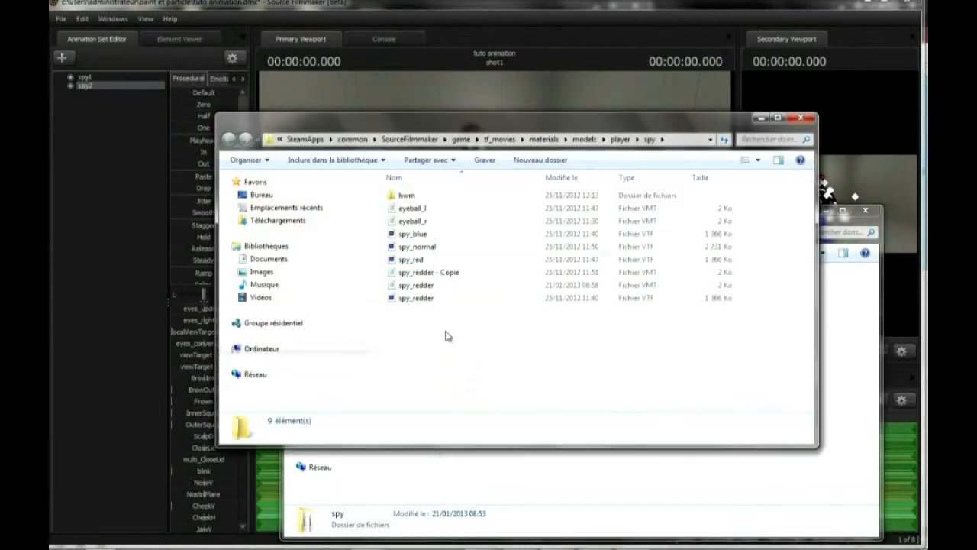
{"action": "double_click", "coordinate": [427, 284]}
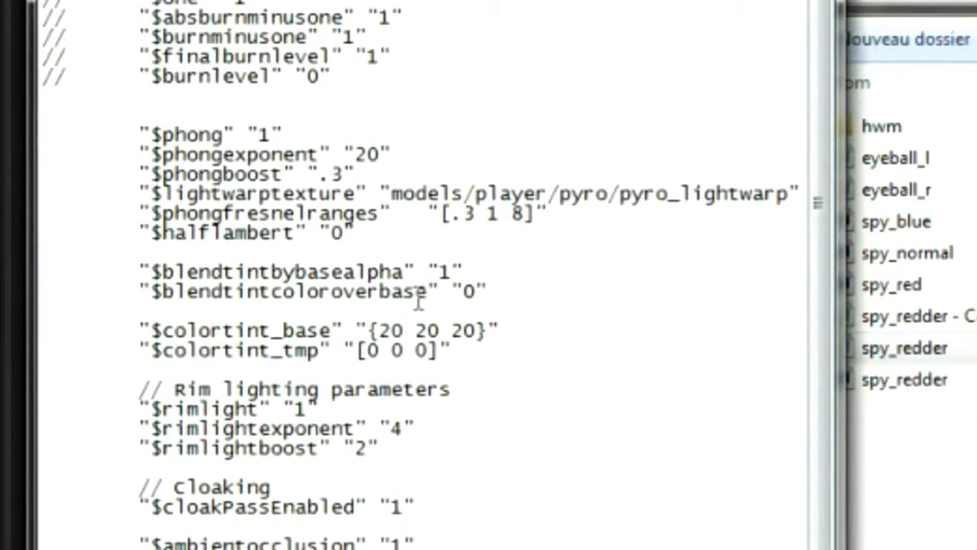
Set $blendtintbybasealpha to 0 in spy_redder, save and close the file, and return to Source Filmmaker.
{"action": "key", "text": "BackSpace"}
{"action": "type", "text": "à"}
{"action": "key", "text": "BackSpace"}
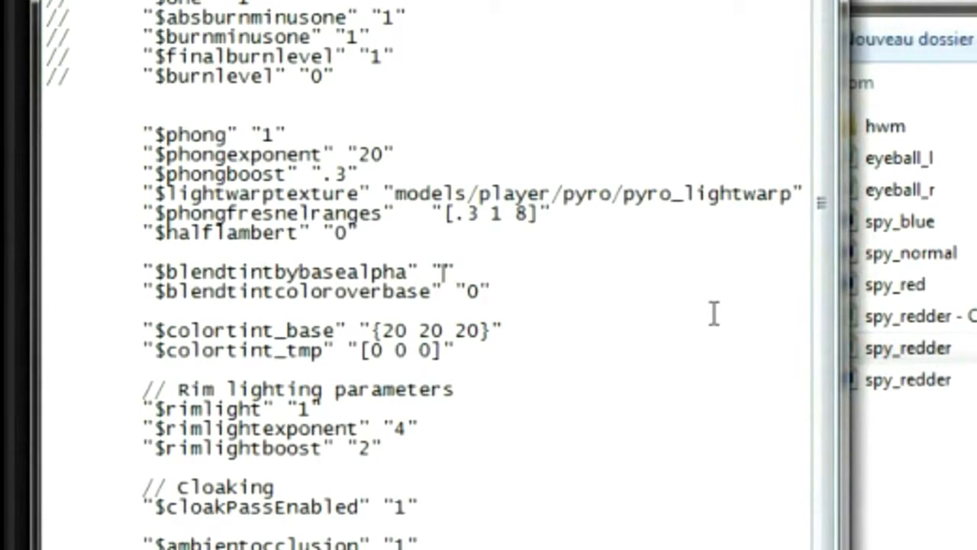
{"action": "type", "text": "0"}
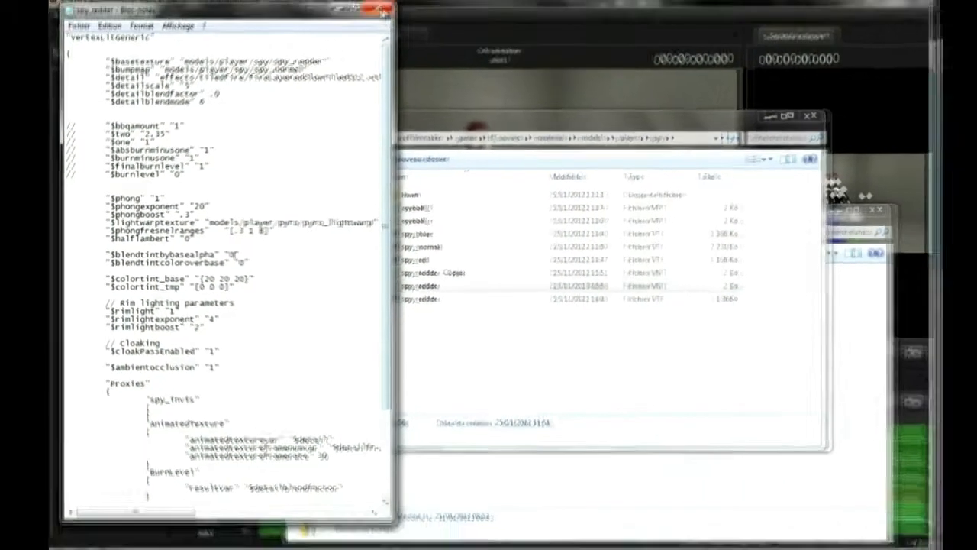
{"action": "left_click", "coordinate": [373, 10]}
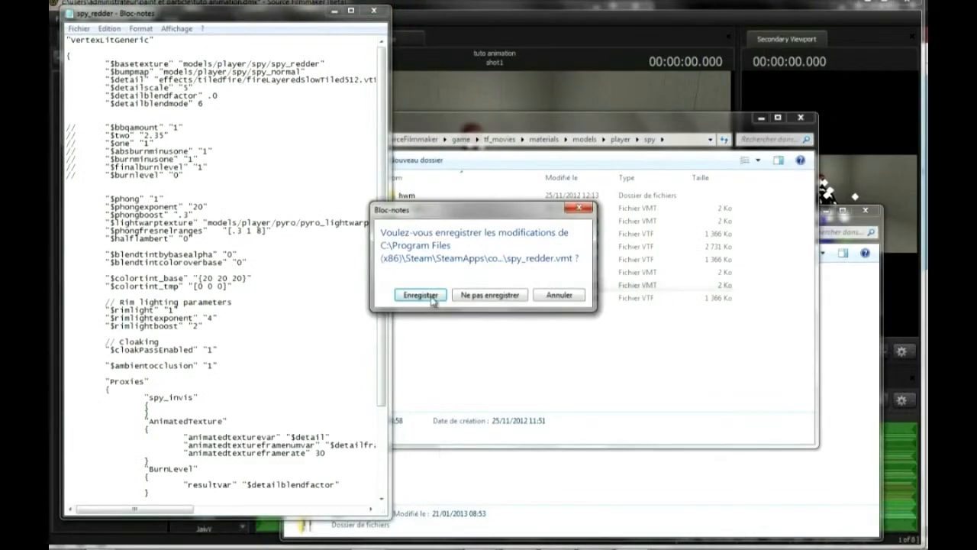
{"action": "left_click", "coordinate": [422, 295]}
{"action": "left_click", "coordinate": [758, 119]}
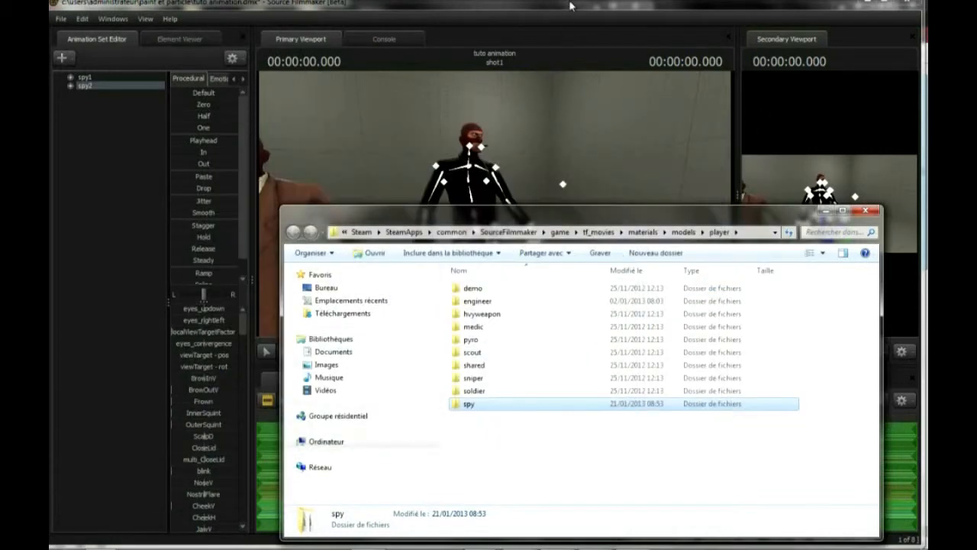
{"action": "left_click", "coordinate": [572, 6]}
Reload all materials with mat_reloadallmaterials to apply the $blendtintbybasealpha edit, and show the Primary Viewport again.
{"action": "left_click", "coordinate": [385, 39]}
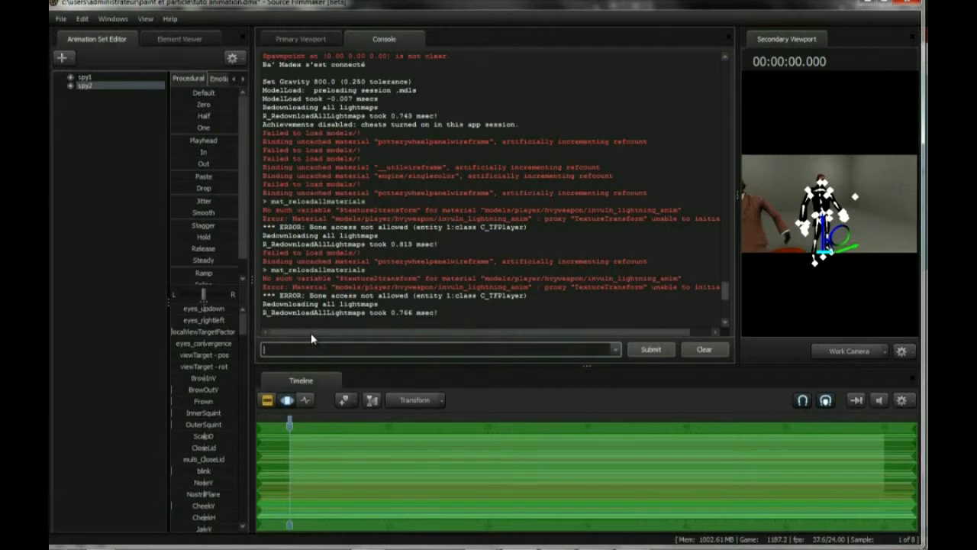
{"action": "type", "text": "mat_"}
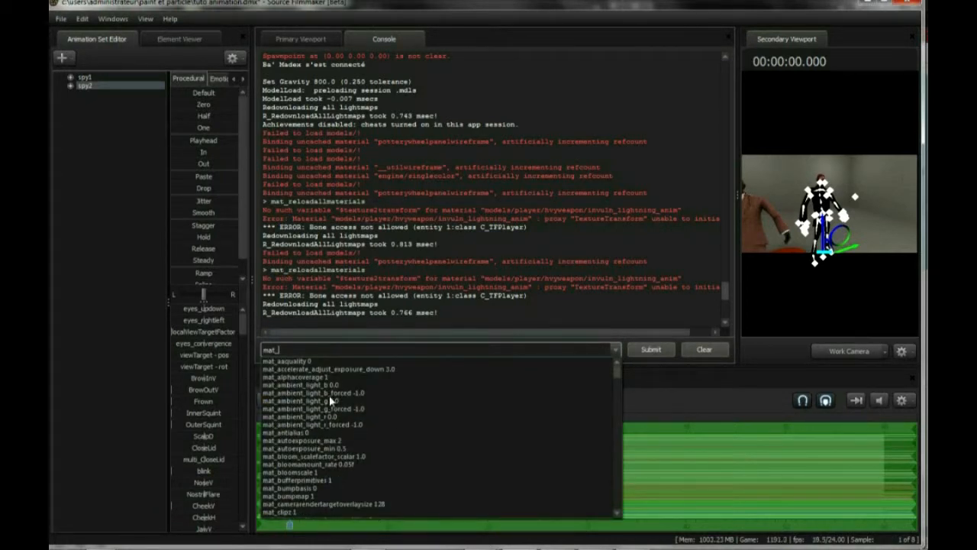
{"action": "type", "text": "r"}
{"action": "left_click", "coordinate": [300, 378]}
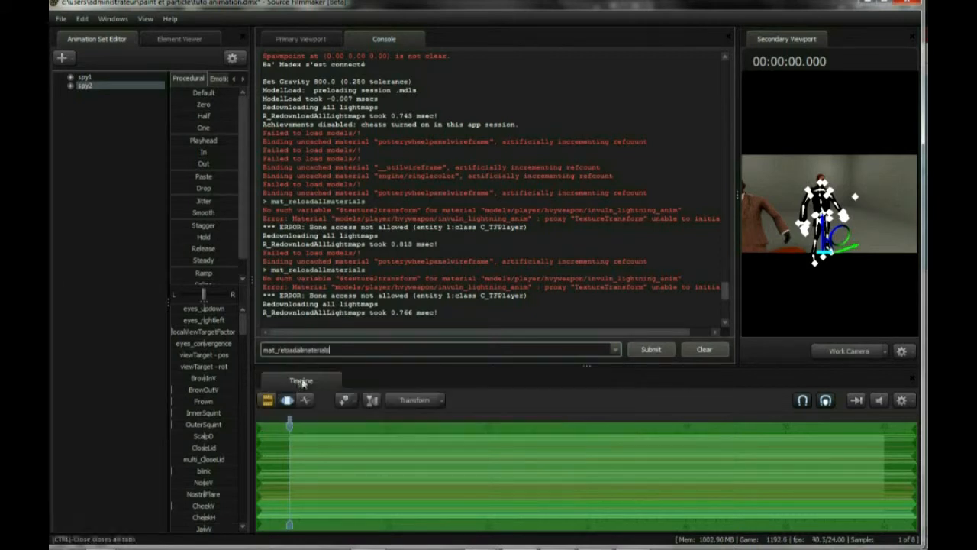
{"action": "left_click", "coordinate": [651, 349]}
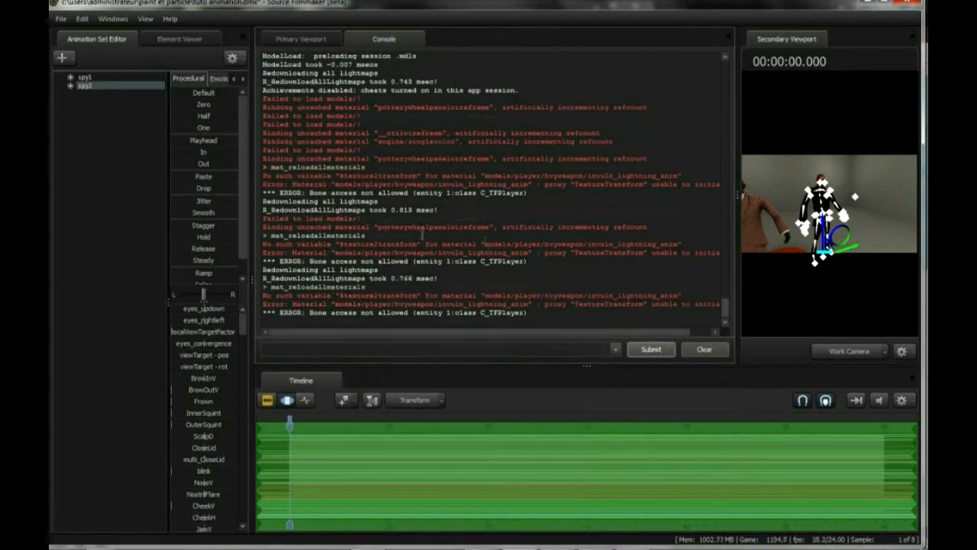
{"action": "left_click", "coordinate": [319, 40]}
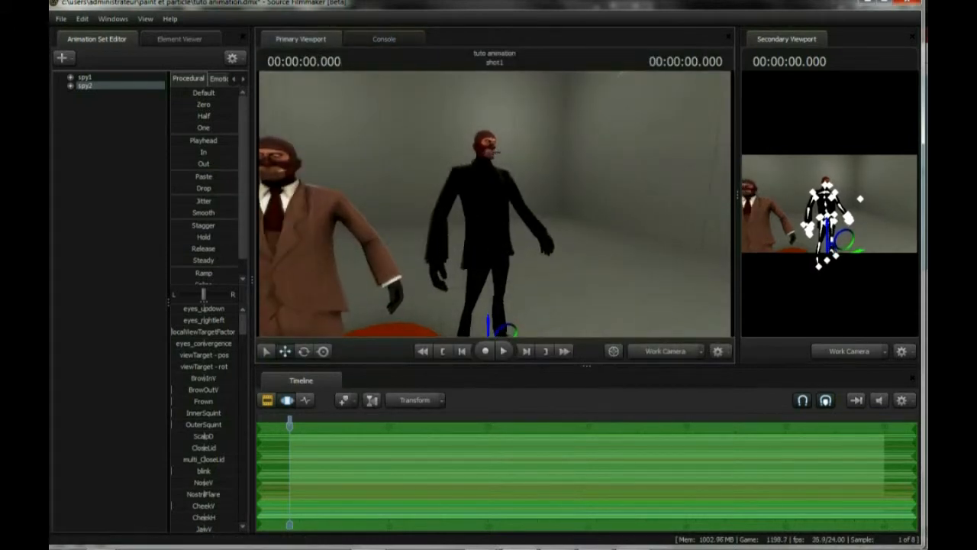
Inspect the reloaded spy2 suit from several distances and angles and compare it with spy1.
{"action": "left_click_drag", "start_coordinate": [494, 203], "coordinate": [595, 222]}
{"action": "key", "text": "w"}
{"action": "key", "text": "s"}
{"action": "key", "text": "w"}
{"action": "key", "text": "s"}
{"action": "key", "text": "w"}
{"action": "key", "text": "a"}
{"action": "key", "text": "d"}
{"action": "key", "text": "a"}
{"action": "key", "text": "d"}
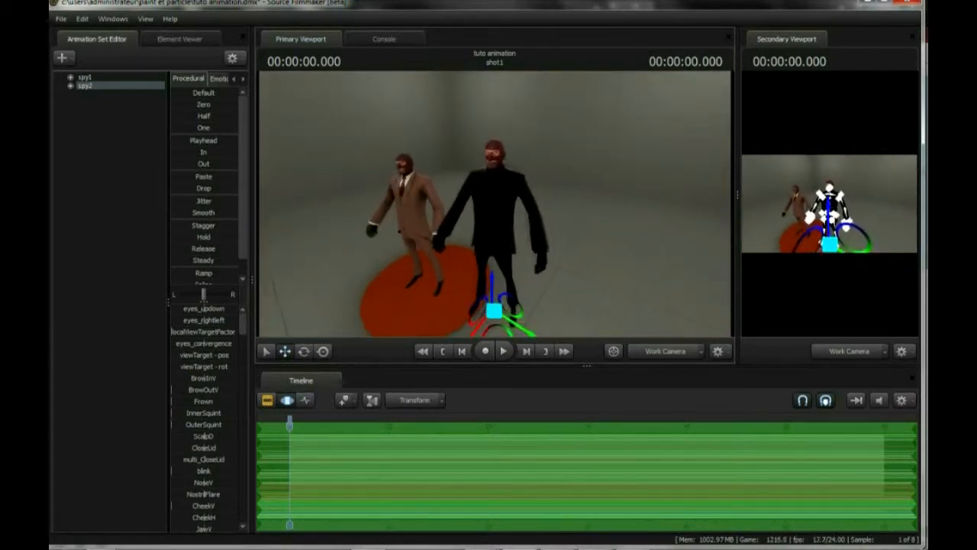
{"action": "left_click_drag", "start_coordinate": [495, 203], "coordinate": [534, 222]}
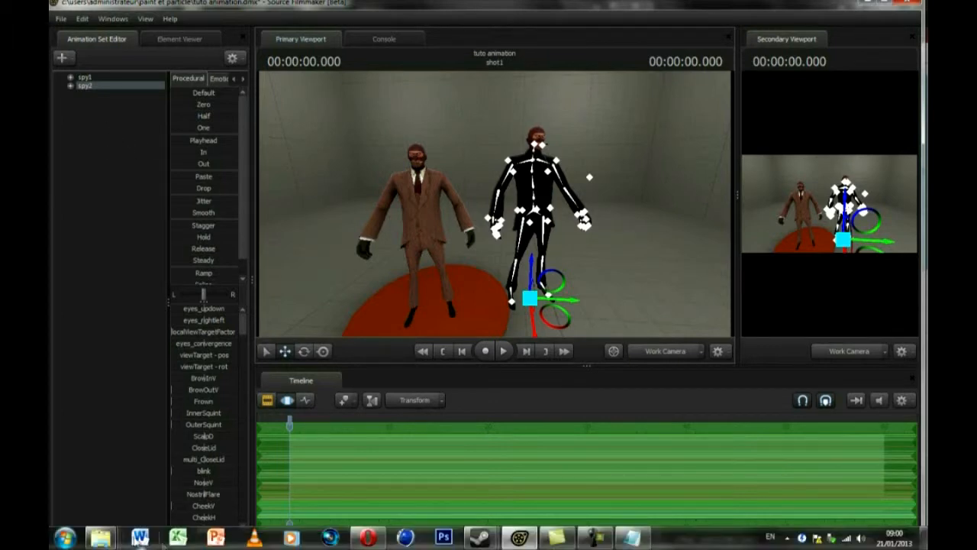
Reopen the spy_redder VMT file and review its blend-tint lines and the ItemTintColor and SelectFirstIfNonZero proxies.
{"action": "left_click", "coordinate": [102, 538]}
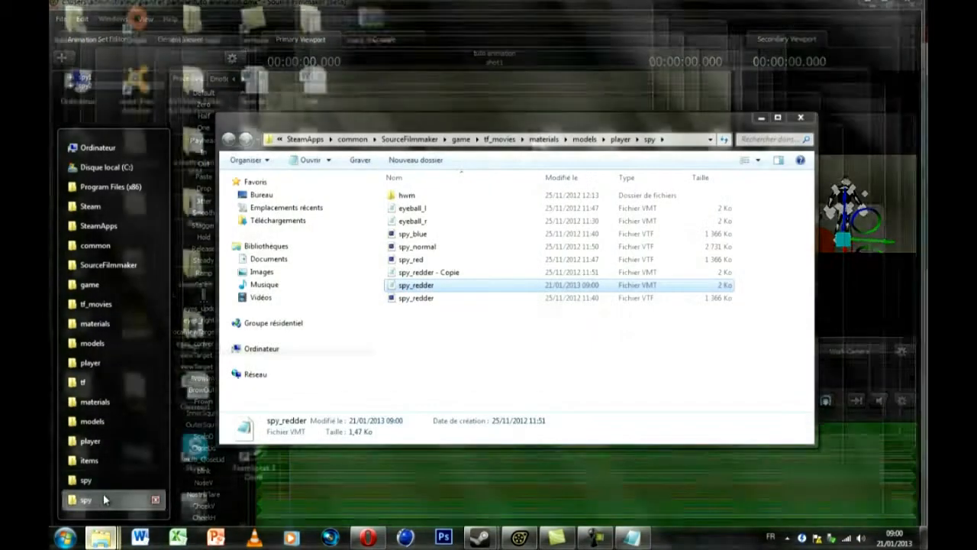
{"action": "left_click", "coordinate": [103, 499]}
{"action": "double_click", "coordinate": [416, 284]}
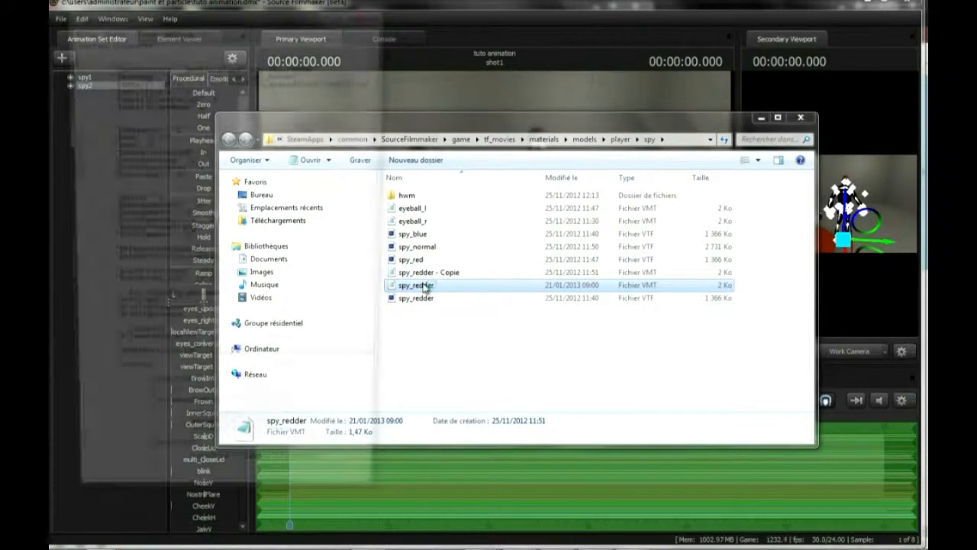
{"action": "left_click_drag", "start_coordinate": [110, 254], "coordinate": [245, 263]}
{"action": "scroll", "coordinate": [246, 264], "scroll_direction": "down", "scroll_amount": 5}
{"action": "left_click_drag", "start_coordinate": [145, 381], "coordinate": [348, 454]}
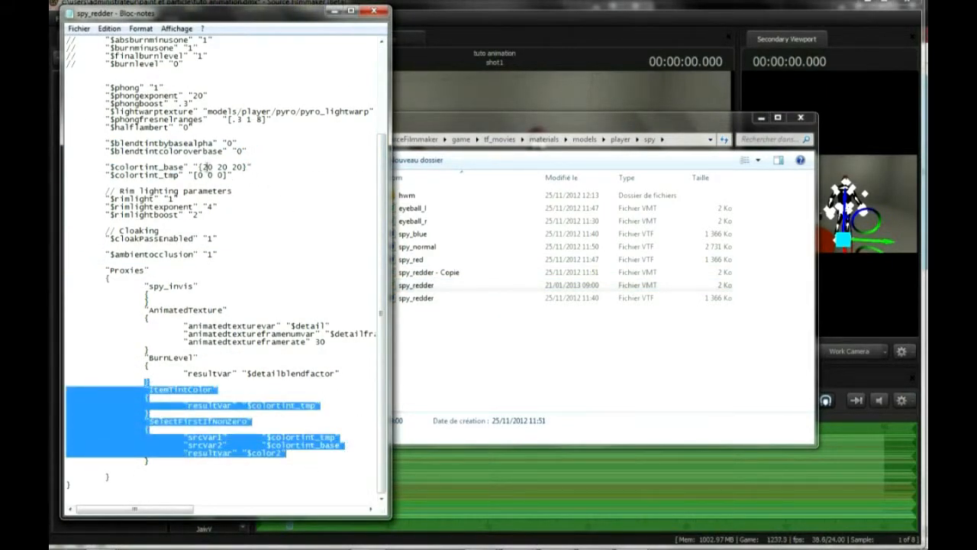
Put away the spy_redder file and folder windows, start adding a new model, and filter the model list to mod tf and scout.
{"action": "left_click", "coordinate": [333, 11]}
{"action": "left_click", "coordinate": [760, 119]}
{"action": "left_click", "coordinate": [62, 57]}
{"action": "left_click", "coordinate": [130, 138]}
{"action": "left_click", "coordinate": [154, 117]}
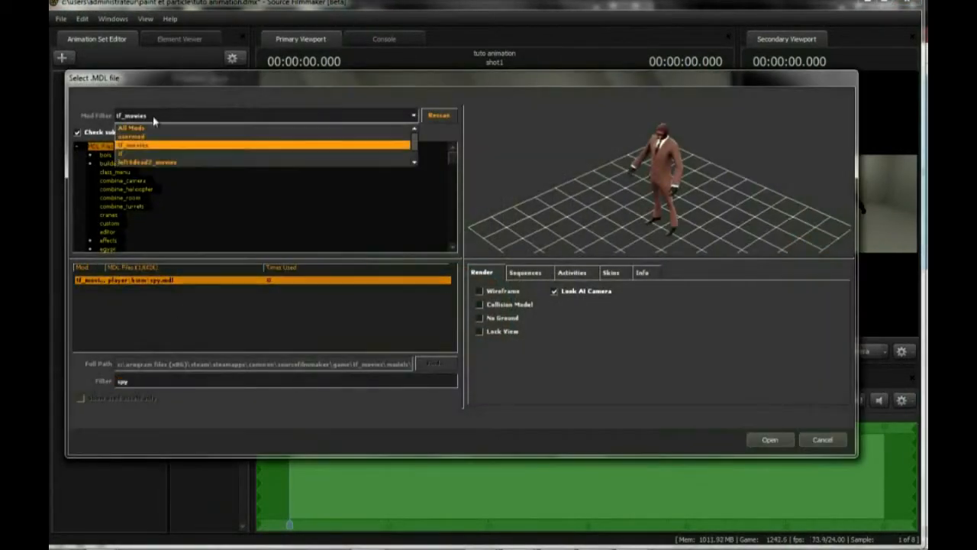
{"action": "left_click", "coordinate": [137, 155]}
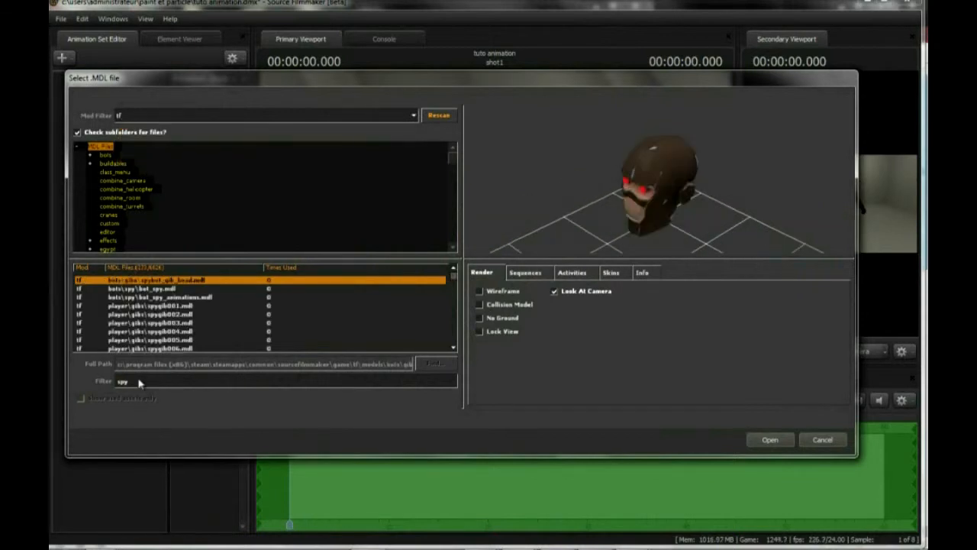
{"action": "left_click_drag", "start_coordinate": [138, 383], "coordinate": [85, 386]}
{"action": "type", "text": "scout"}
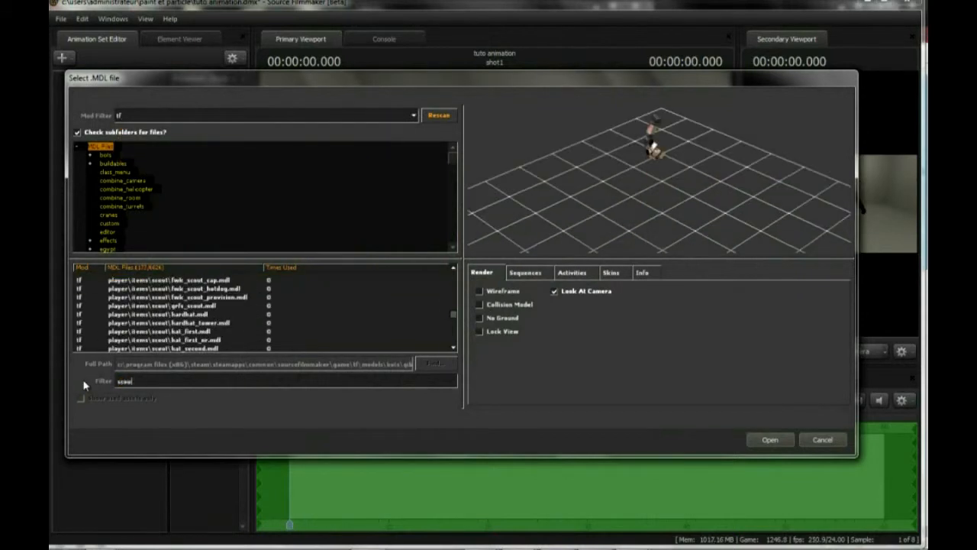
Narrow the model list to the bots folder, preview the scoutbot parts, and add bot_scout.mdl to the shot.
{"action": "left_click", "coordinate": [206, 306]}
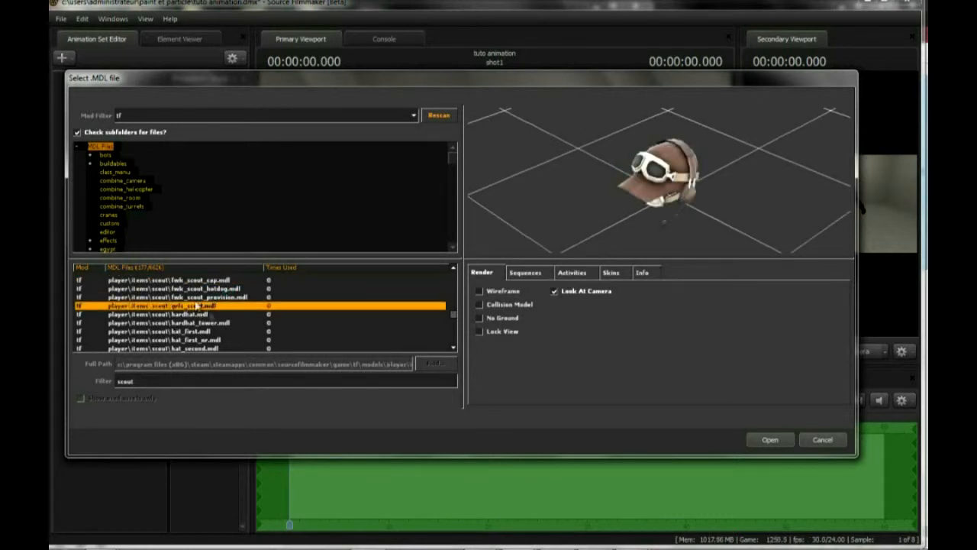
{"action": "left_click", "coordinate": [107, 154]}
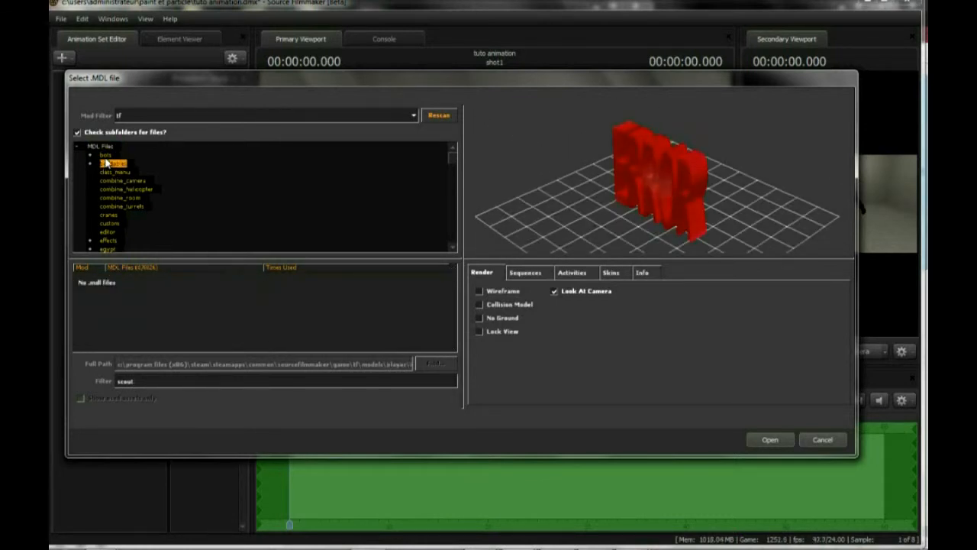
{"action": "left_click", "coordinate": [230, 298]}
{"action": "left_click", "coordinate": [208, 328]}
{"action": "left_click", "coordinate": [205, 340]}
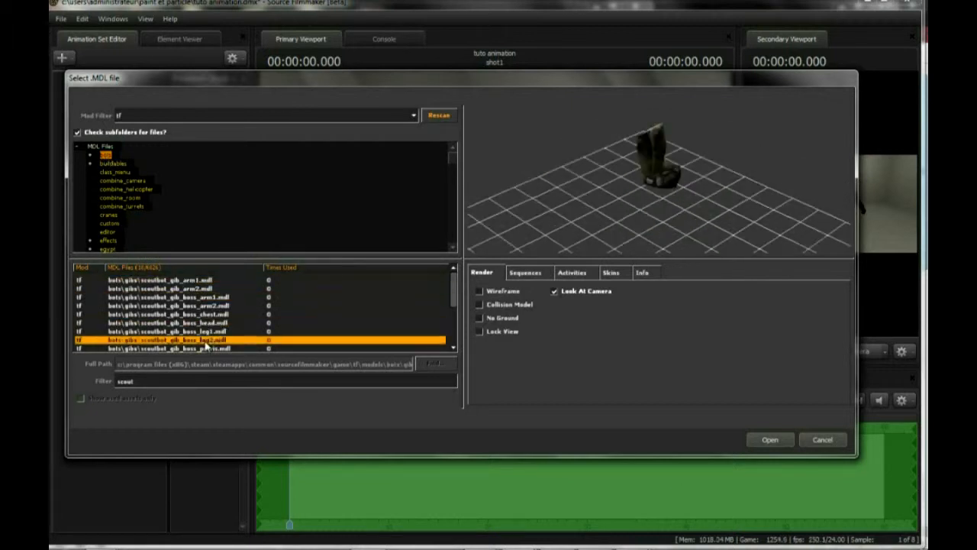
{"action": "scroll", "coordinate": [205, 340], "scroll_direction": "down", "scroll_amount": 2}
{"action": "left_click", "coordinate": [204, 333]}
{"action": "left_click", "coordinate": [197, 340]}
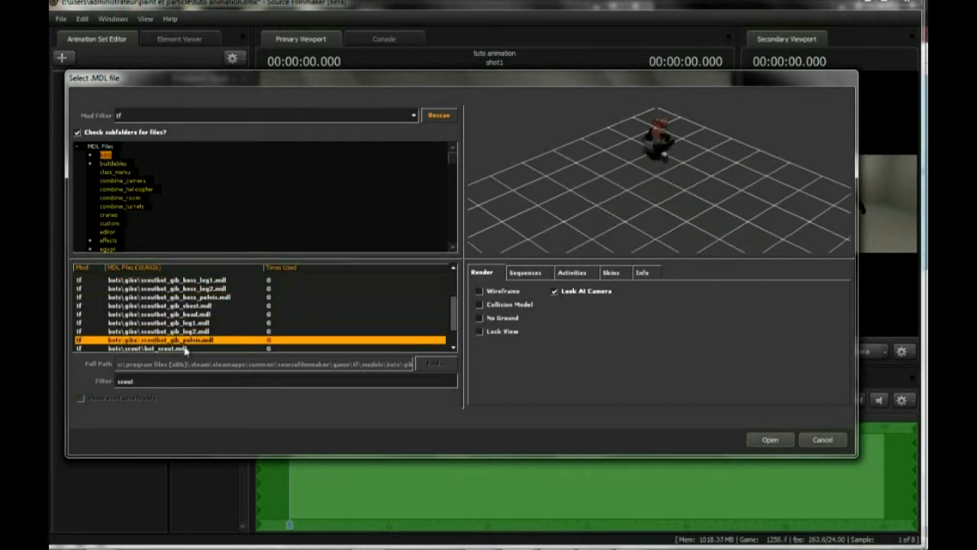
{"action": "left_click", "coordinate": [189, 348]}
{"action": "left_click", "coordinate": [769, 439]}
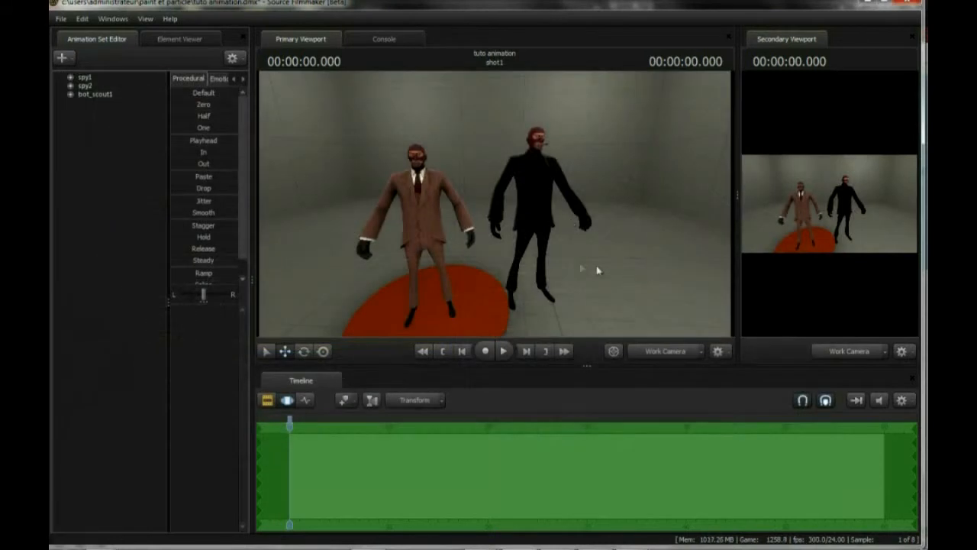
Inspect the added scout robot's torso, head and legs from several angles, and compare it with the two spies.
{"action": "mouse_move", "coordinate": [494, 203]}
{"action": "left_mouse_down"}
{"action": "mouse_move", "coordinate": [428, 203]}
{"action": "mouse_move", "coordinate": [427, 222]}
{"action": "mouse_move", "coordinate": [450, 130]}
{"action": "mouse_move", "coordinate": [497, 208]}
{"action": "left_mouse_up"}
{"action": "key", "text": "w"}
{"action": "key", "text": "w"}
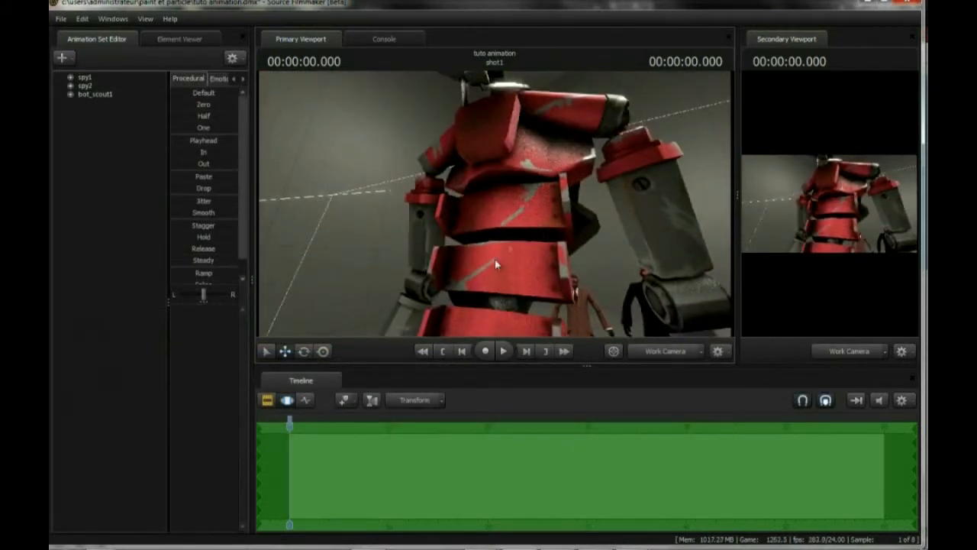
{"action": "key", "text": "s"}
{"action": "left_click_drag", "start_coordinate": [493, 179], "coordinate": [446, 192]}
{"action": "key", "text": "a"}
{"action": "key", "text": "w"}
{"action": "key", "text": "s"}
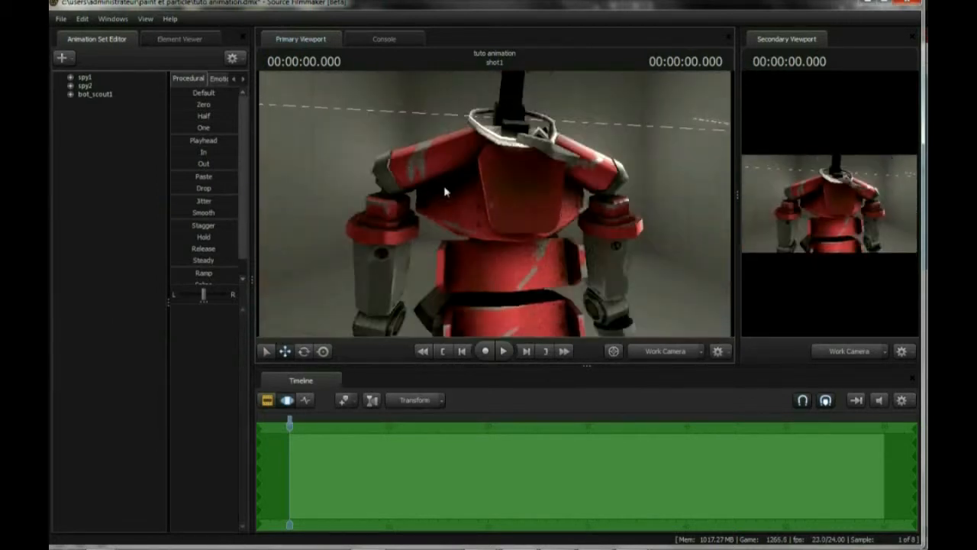
{"action": "left_click_drag", "start_coordinate": [503, 234], "coordinate": [428, 214]}
{"action": "key", "text": "s"}
{"action": "key", "text": "a"}
{"action": "key", "text": "w"}
{"action": "key", "text": "d"}
{"action": "key", "text": "s"}
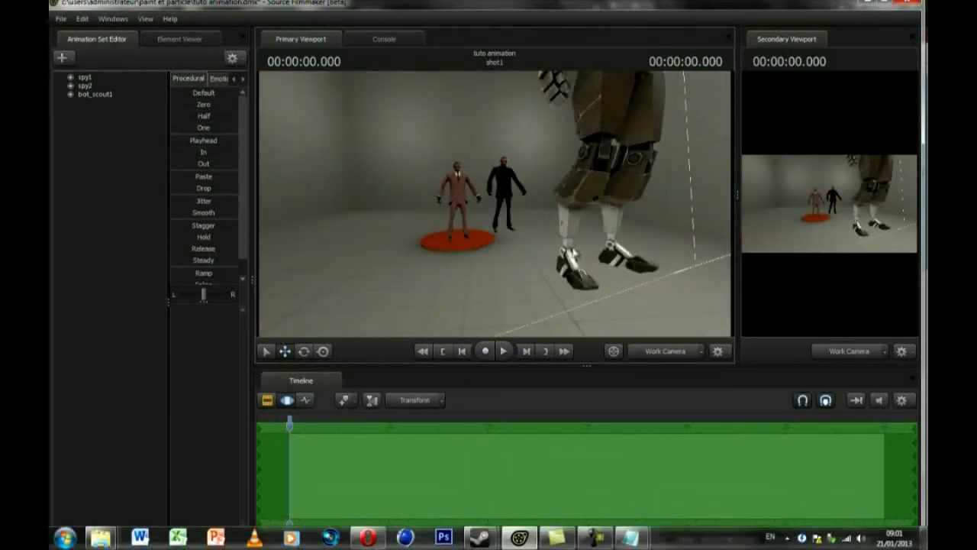
{"action": "left_click_drag", "start_coordinate": [571, 224], "coordinate": [534, 234]}
{"action": "key", "text": "w"}
{"action": "left_click_drag", "start_coordinate": [495, 203], "coordinate": [573, 207]}
{"action": "key", "text": "s"}
{"action": "key", "text": "d"}
{"action": "key", "text": "a"}
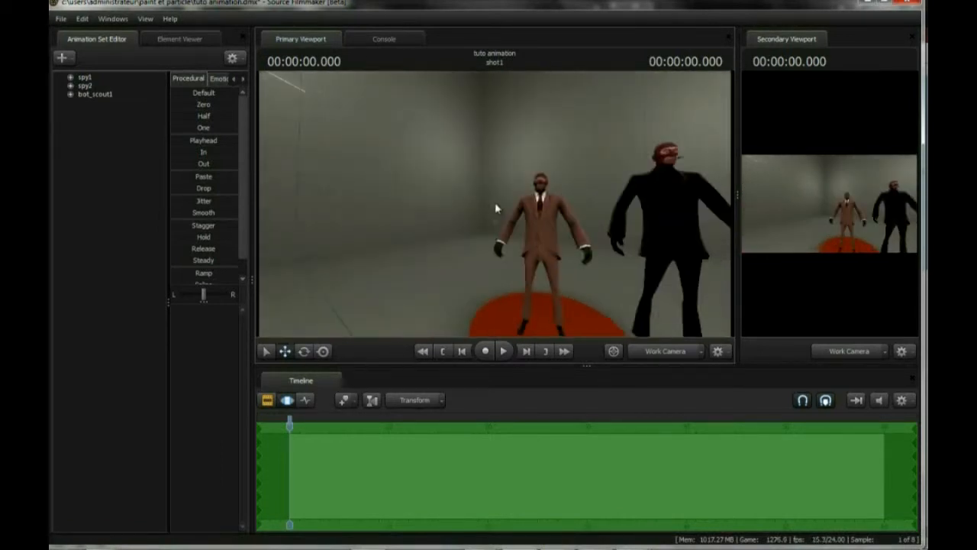
{"action": "right_click", "coordinate": [113, 541]}
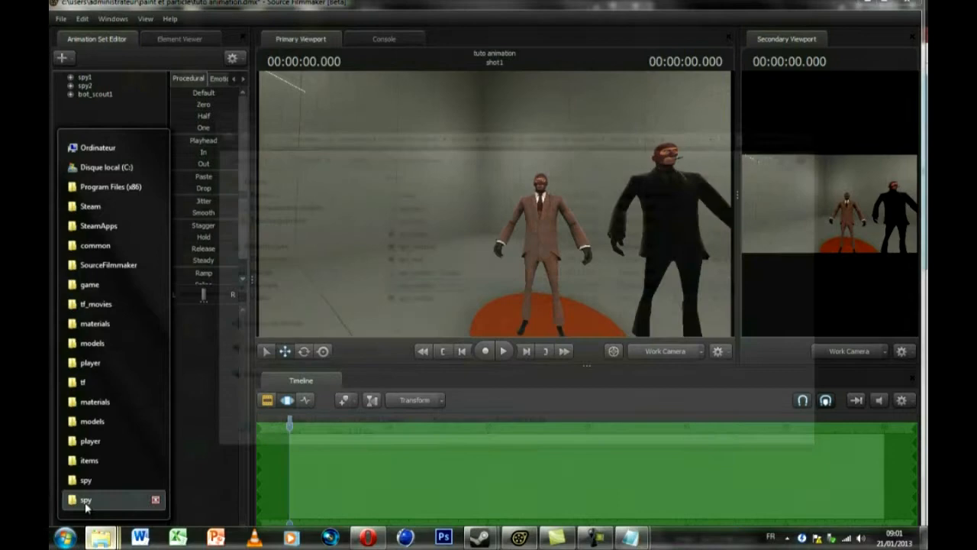
{"action": "left_click", "coordinate": [88, 500]}
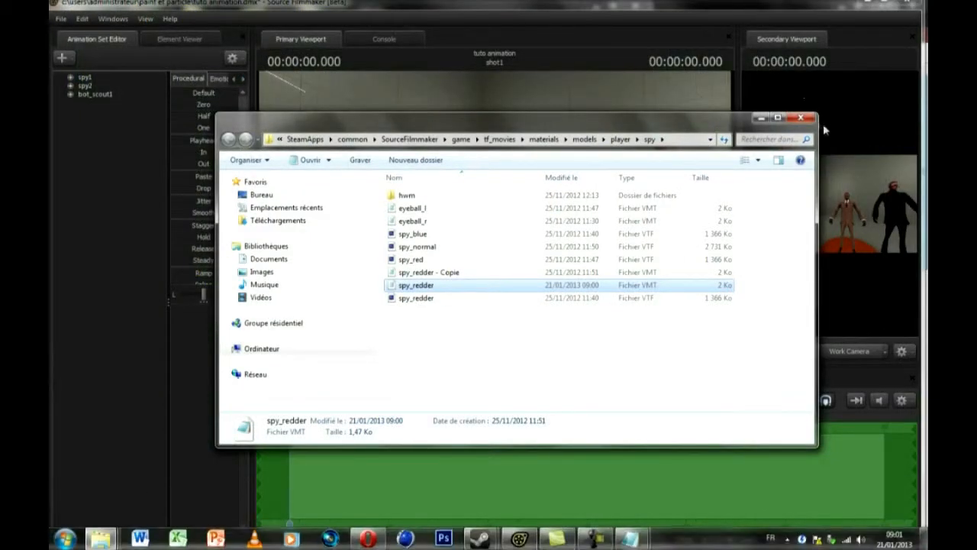
{"action": "left_click", "coordinate": [800, 117]}
Start adding another new model and filter the tf model list by spy.
{"action": "right_click", "coordinate": [104, 133]}
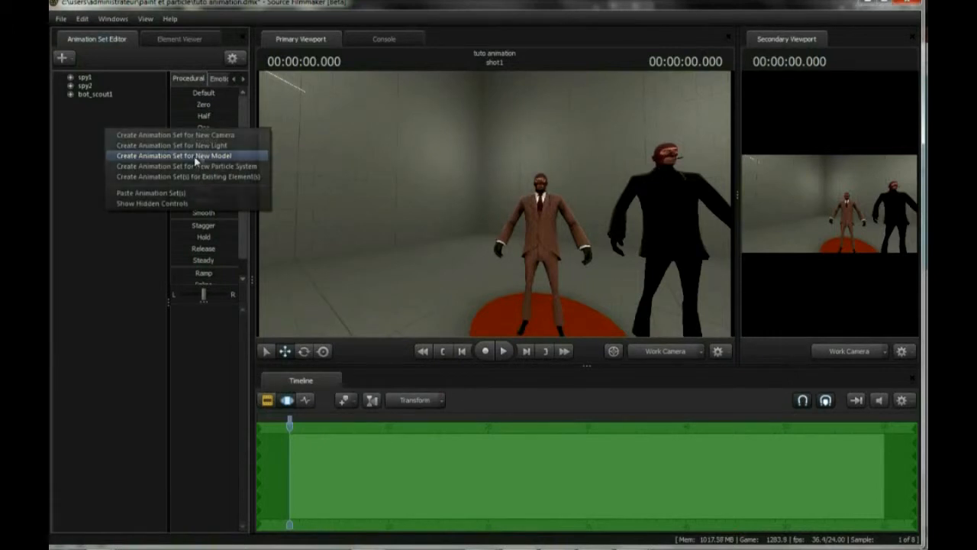
{"action": "left_click", "coordinate": [196, 159]}
{"action": "scroll", "coordinate": [175, 320], "scroll_direction": "down", "scroll_amount": 3}
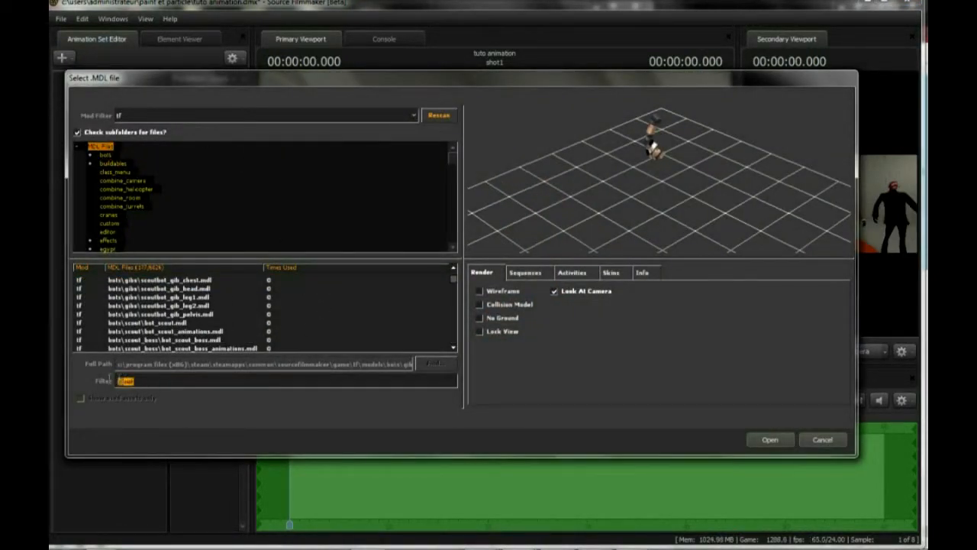
{"action": "type", "text": "ligt"}
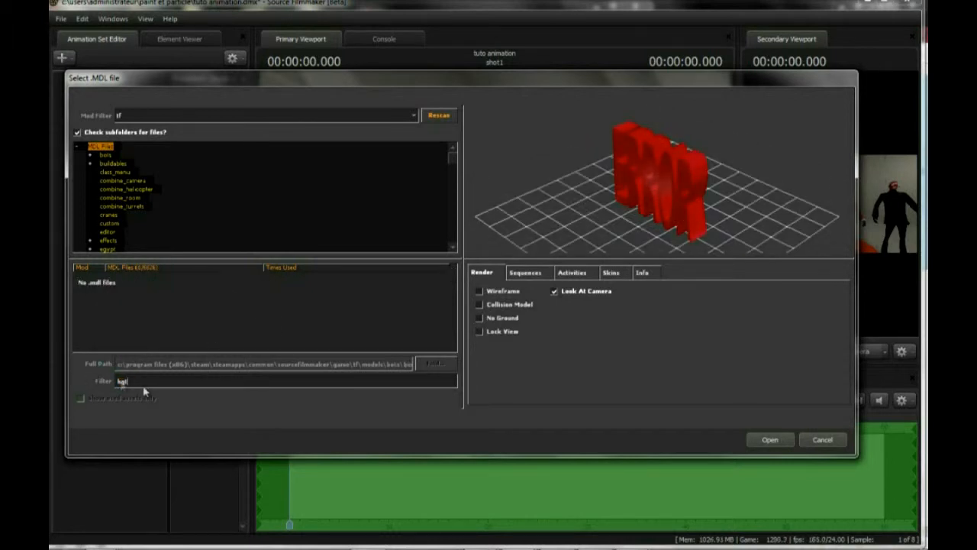
{"action": "key", "text": "BackSpace"}
{"action": "key", "text": "BackSpace"}
{"action": "key", "text": "BackSpace"}
{"action": "key", "text": "BackSpace"}
{"action": "type", "text": "spy"}
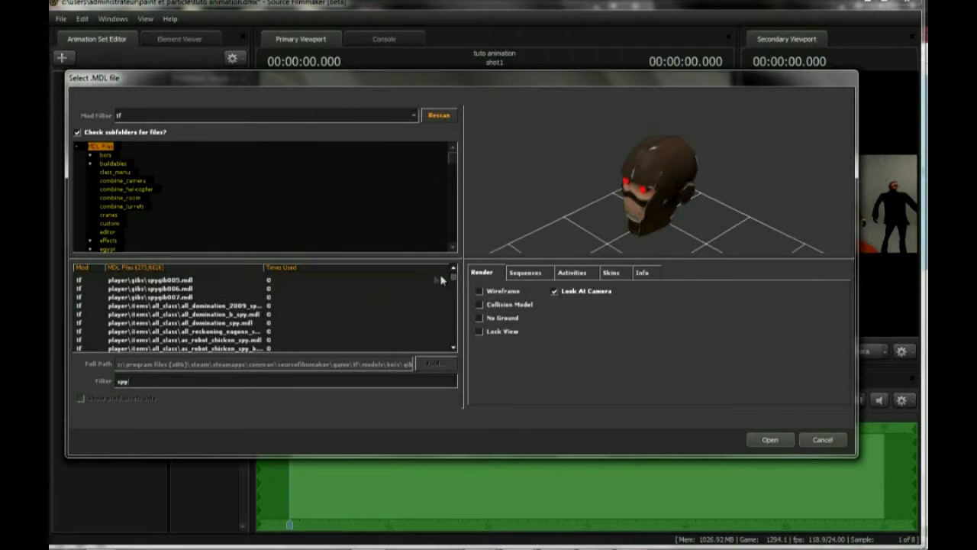
Browse the props_spytech models in the list and preview several of them, including terminal_chair and time_card_rack.
{"action": "left_click_drag", "start_coordinate": [452, 278], "coordinate": [440, 332]}
{"action": "left_click", "coordinate": [203, 314]}
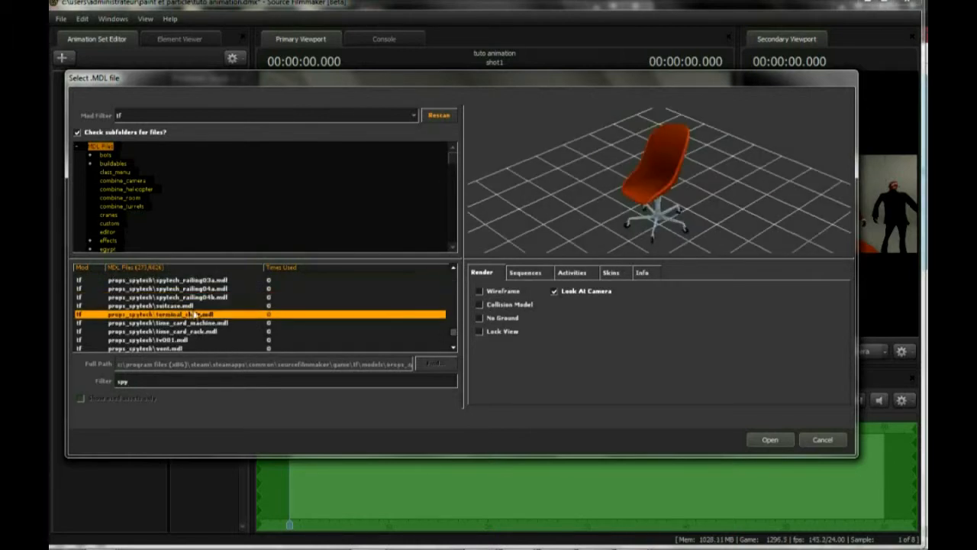
{"action": "left_click", "coordinate": [168, 331]}
{"action": "scroll", "coordinate": [180, 341], "scroll_direction": "down", "scroll_amount": 3}
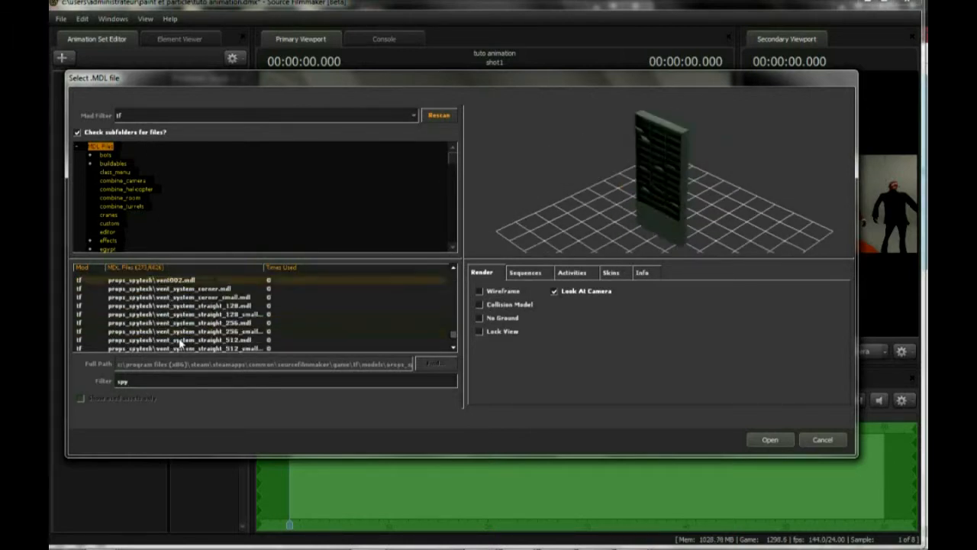
{"action": "left_click", "coordinate": [174, 323]}
{"action": "scroll", "coordinate": [176, 323], "scroll_direction": "up", "scroll_amount": 5}
{"action": "scroll", "coordinate": [176, 324], "scroll_direction": "up", "scroll_amount": 10}
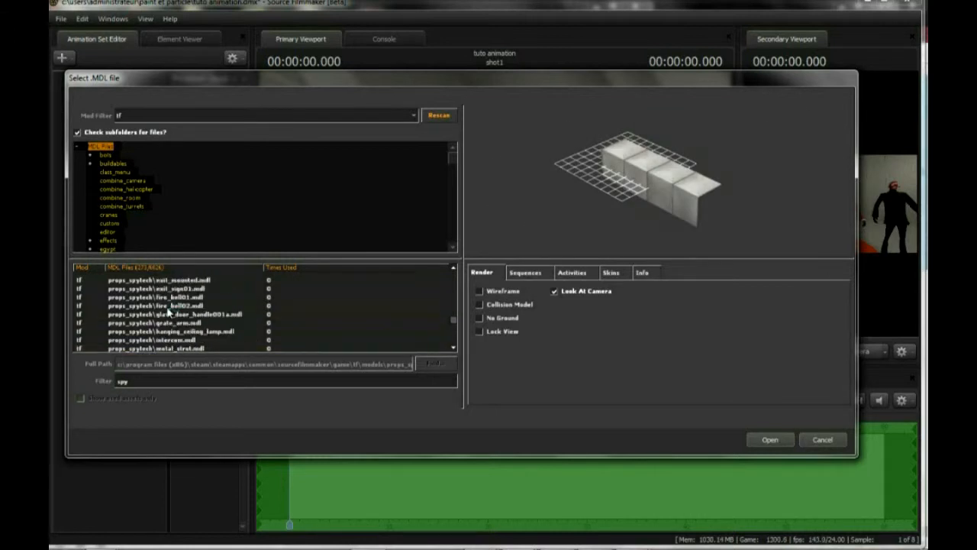
{"action": "left_click", "coordinate": [172, 324]}
{"action": "scroll", "coordinate": [174, 308], "scroll_direction": "up", "scroll_amount": 8}
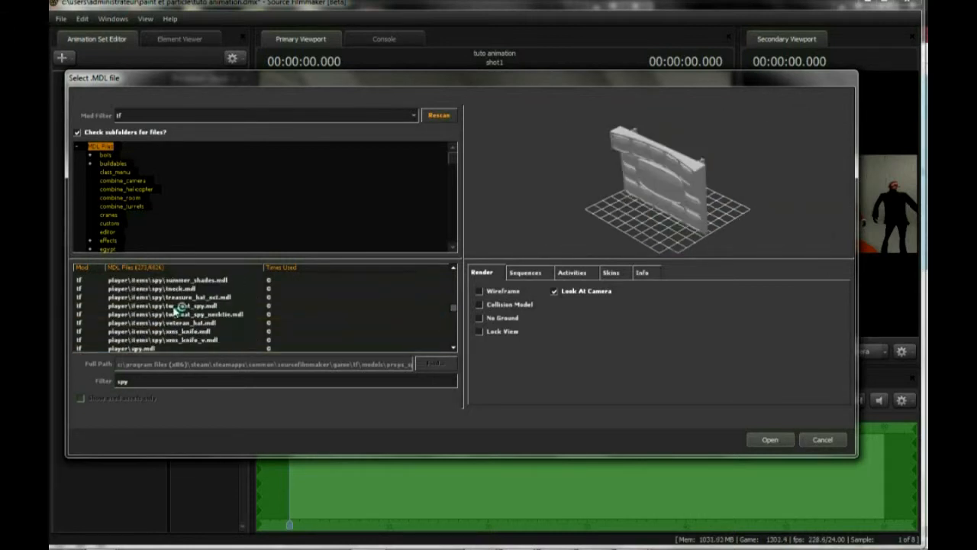
Preview the spy items in player\items\spy, including spy_detective_noir, and examine spy_charmers_chapeau from another angle.
{"action": "left_click", "coordinate": [174, 311]}
{"action": "scroll", "coordinate": [173, 316], "scroll_direction": "up", "scroll_amount": 3}
{"action": "left_click", "coordinate": [196, 313]}
{"action": "left_click", "coordinate": [195, 304]}
{"action": "scroll", "coordinate": [192, 300], "scroll_direction": "up", "scroll_amount": 2}
{"action": "left_click", "coordinate": [194, 312]}
{"action": "left_click", "coordinate": [222, 305]}
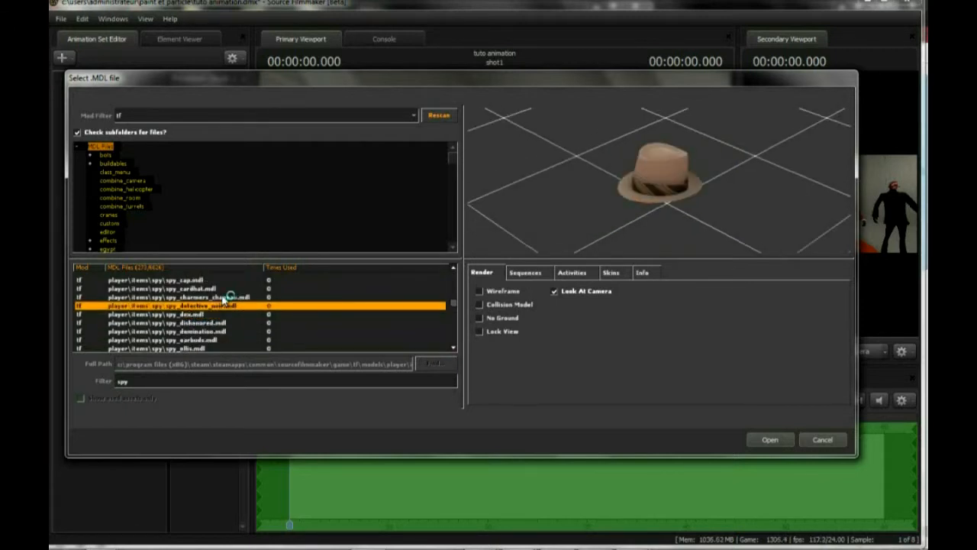
{"action": "left_click", "coordinate": [195, 296]}
{"action": "scroll", "coordinate": [196, 296], "scroll_direction": "up", "scroll_amount": 1}
{"action": "left_click_drag", "start_coordinate": [557, 226], "coordinate": [659, 184]}
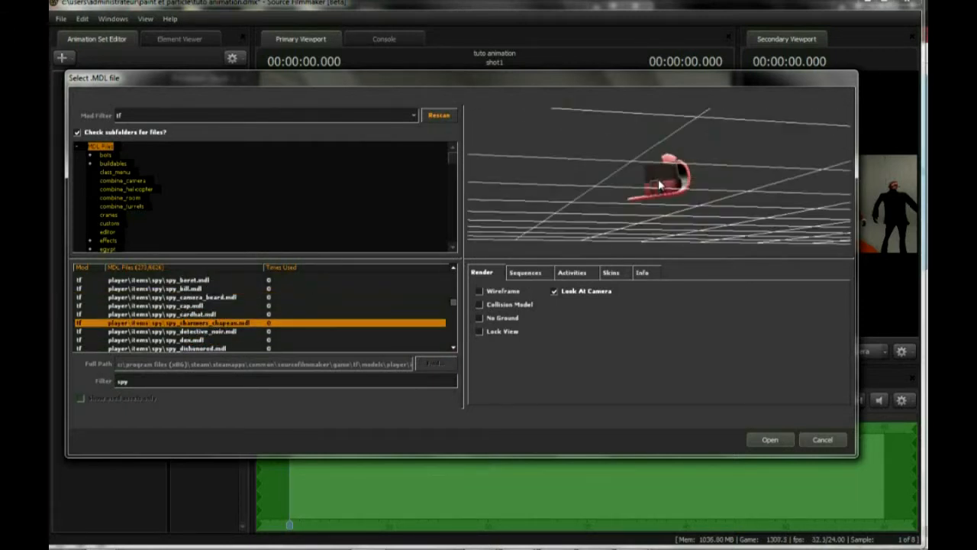
Preview the spy_cardhat, spy_cap, spy_camera_beard, spy_bill and spy_beret models.
{"action": "left_click", "coordinate": [206, 314]}
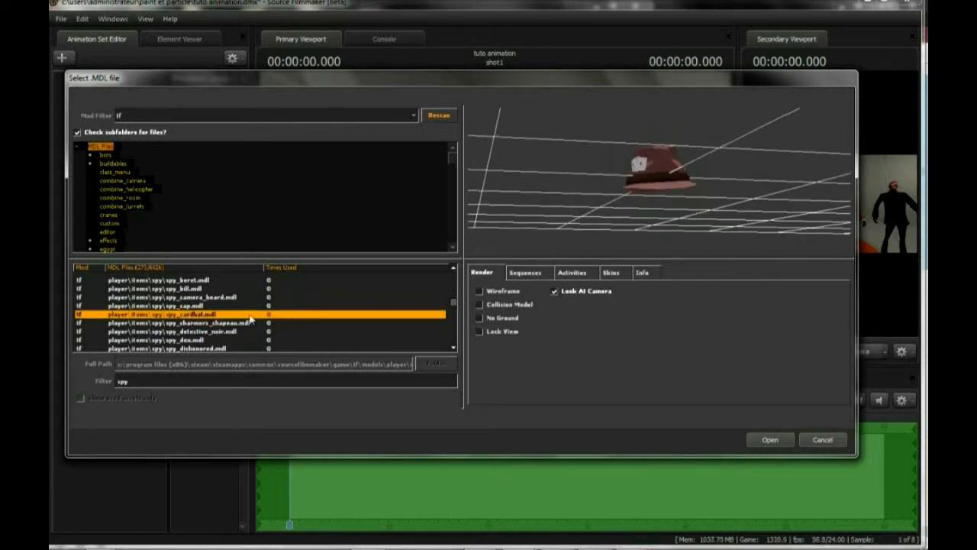
{"action": "left_click", "coordinate": [211, 306]}
{"action": "left_click", "coordinate": [213, 296]}
{"action": "left_click", "coordinate": [200, 288]}
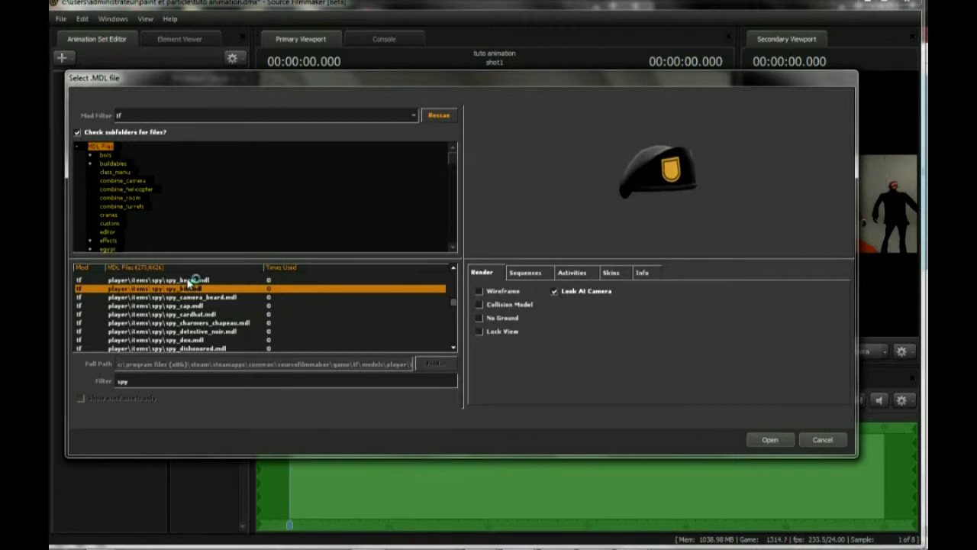
{"action": "left_click", "coordinate": [191, 280]}
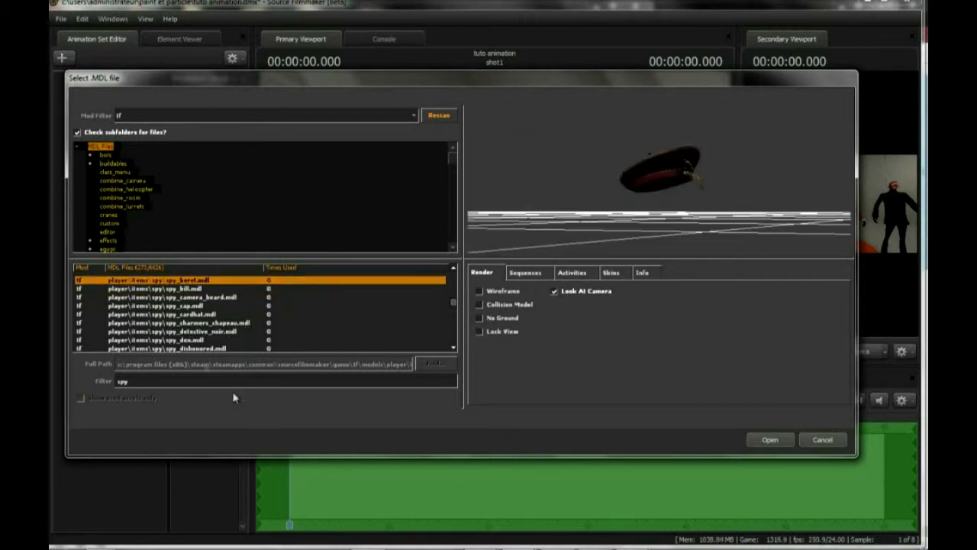
Check the spy_dex, spy_dishonored and spy_detective_noir previews, and add spy_charmers_chapeau.mdl to the shot.
{"action": "left_click", "coordinate": [195, 339]}
{"action": "left_click", "coordinate": [209, 349]}
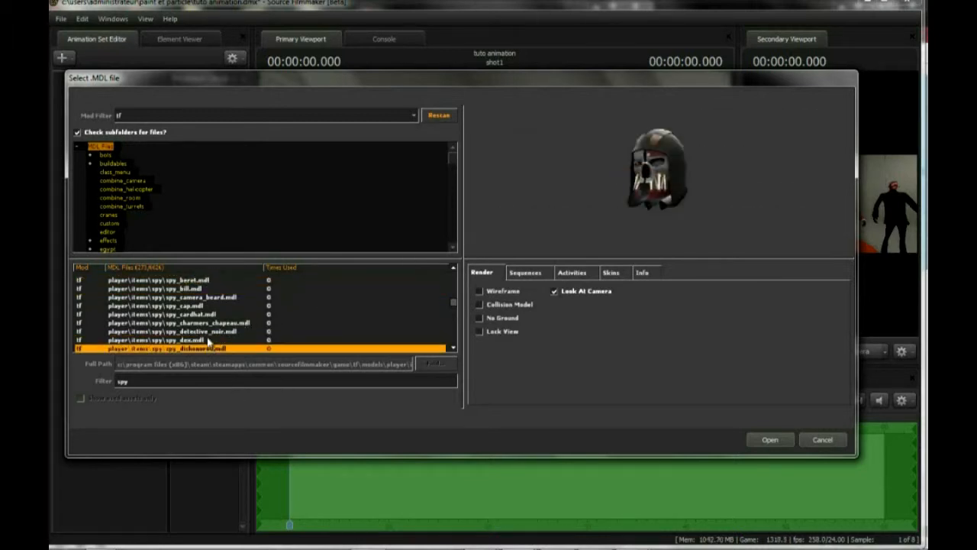
{"action": "left_click", "coordinate": [209, 332]}
{"action": "left_click", "coordinate": [208, 323]}
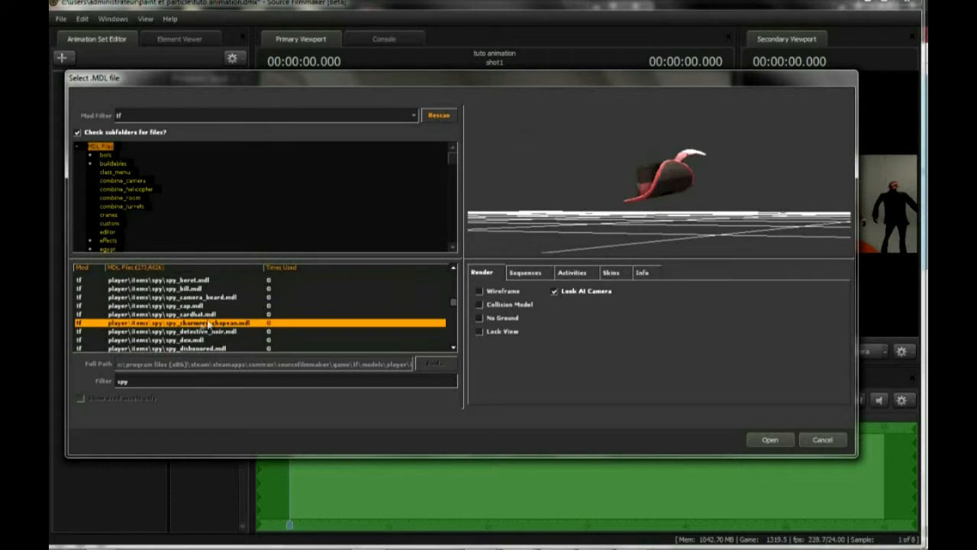
{"action": "left_click", "coordinate": [778, 443]}
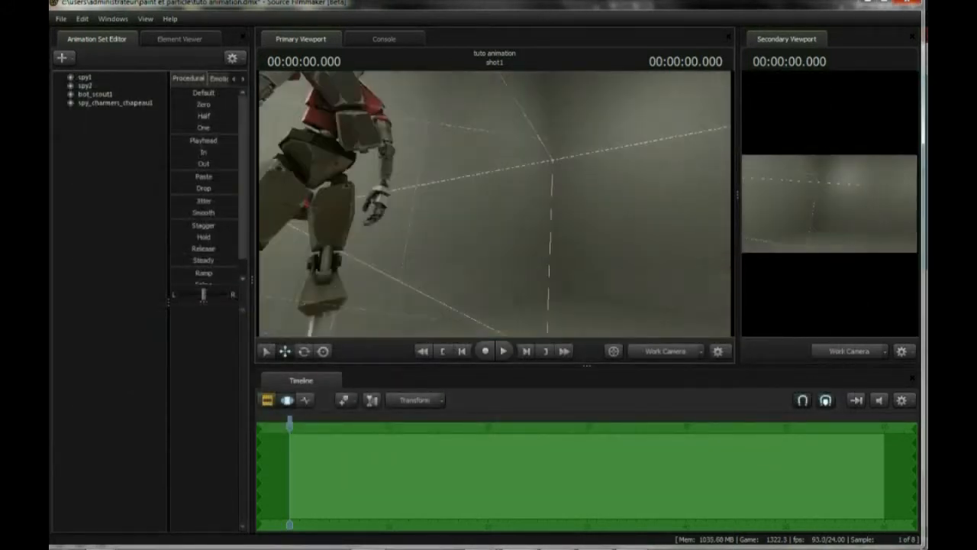
Move the spy_charmers_chapeau1 hat between the two spies and lock its bip_head to spy2's bip_head.
{"action": "left_click", "coordinate": [122, 102]}
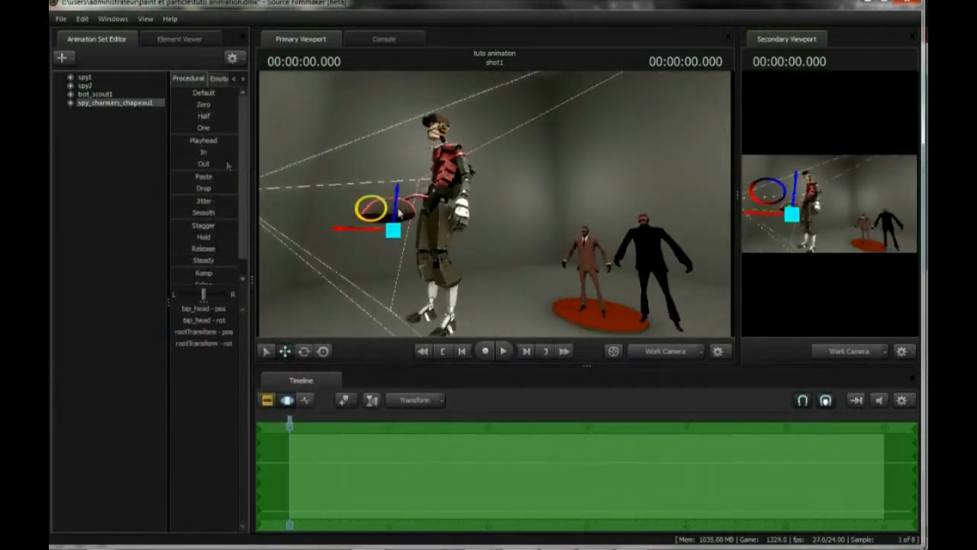
{"action": "key", "text": "ctrl+z"}
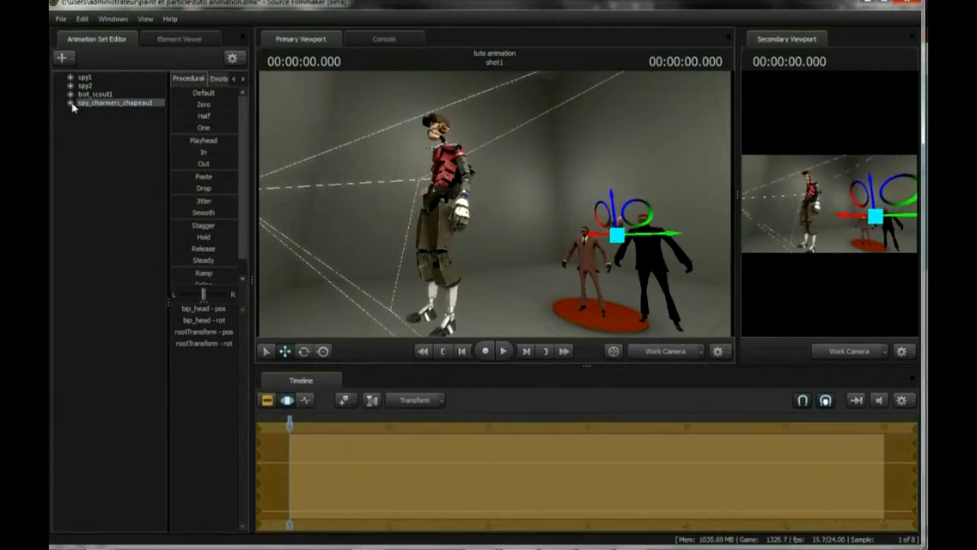
{"action": "left_click", "coordinate": [70, 103]}
{"action": "left_click", "coordinate": [70, 86]}
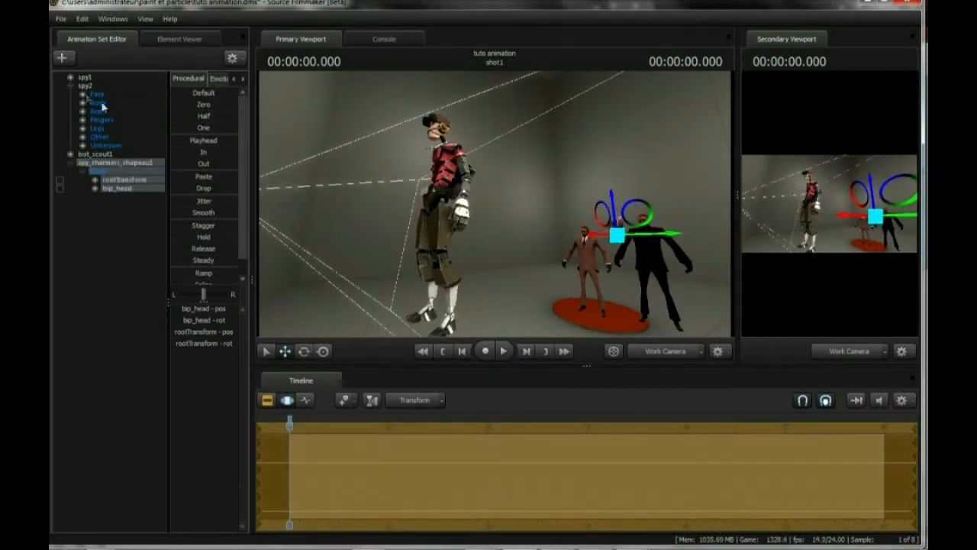
{"action": "left_click", "coordinate": [84, 103]}
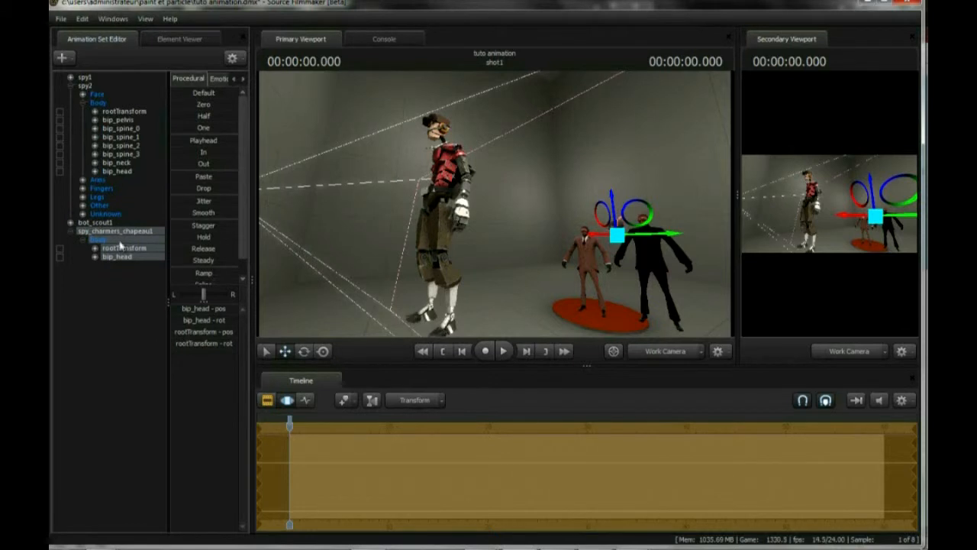
{"action": "left_click_drag", "start_coordinate": [121, 170], "coordinate": [121, 257]}
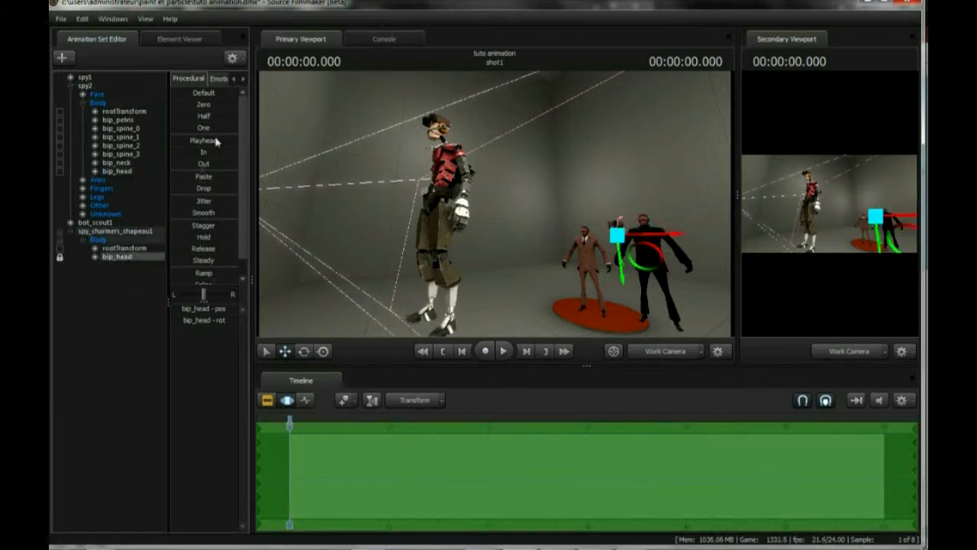
Zero the bip_head transform of spy_charmers_chapeau1 so the hat sits on spy2's head, and return to the clip editor.
{"action": "left_click_drag", "start_coordinate": [223, 104], "coordinate": [238, 104]}
{"action": "left_click_drag", "start_coordinate": [427, 215], "coordinate": [463, 214]}
{"action": "key", "text": "w"}
{"action": "left_click", "coordinate": [271, 398]}
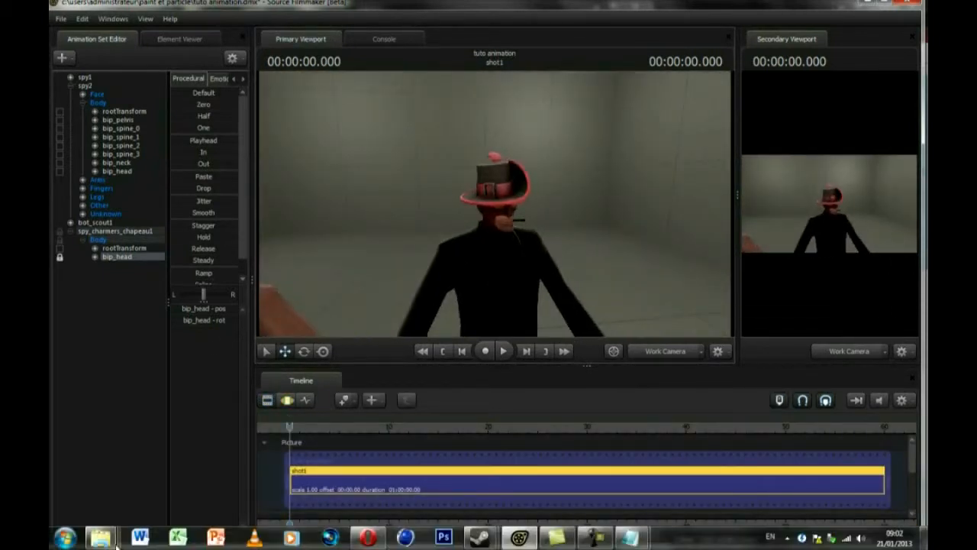
Switch to a new Windows Explorer window and open C:\Program Files (x86).
{"action": "right_click", "coordinate": [100, 538]}
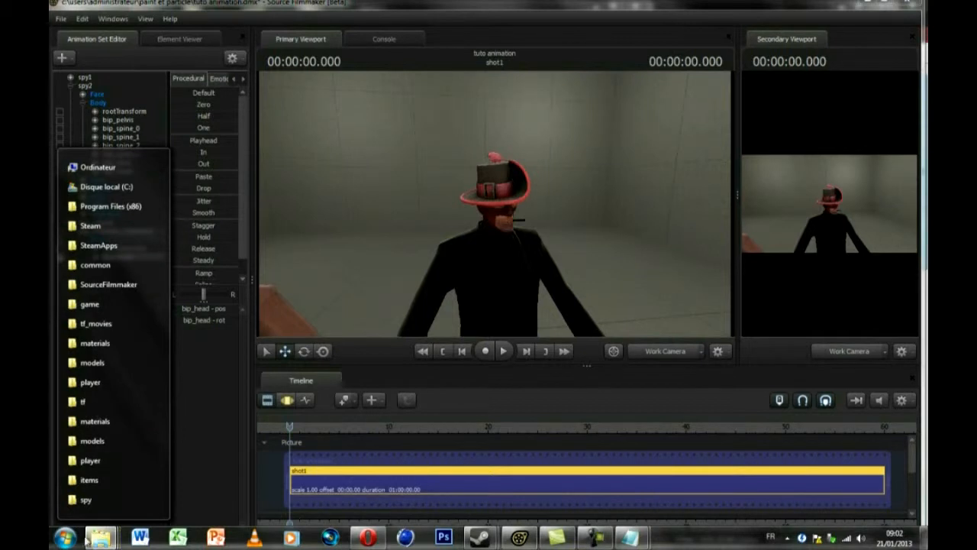
{"action": "right_click", "coordinate": [87, 540]}
{"action": "left_click", "coordinate": [118, 504]}
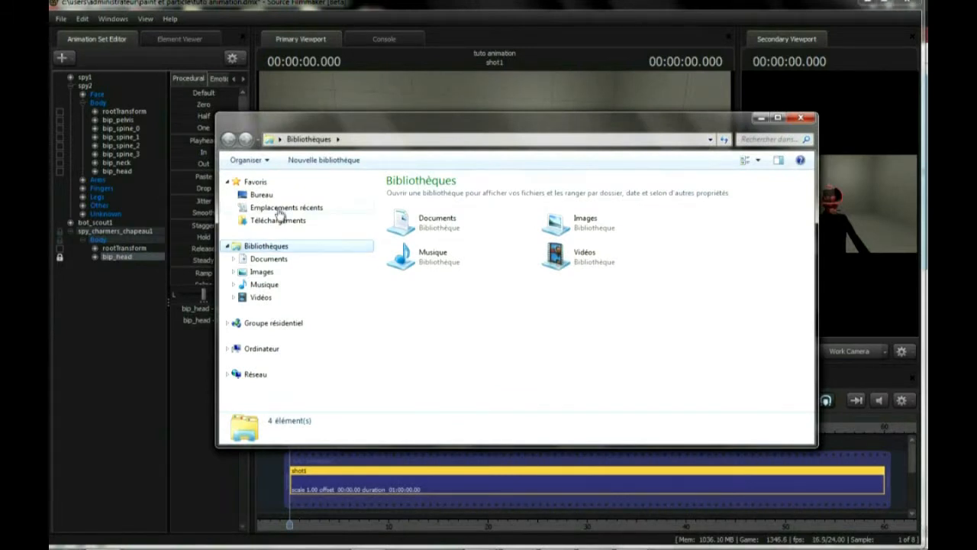
{"action": "left_click", "coordinate": [261, 349]}
{"action": "double_click", "coordinate": [435, 193]}
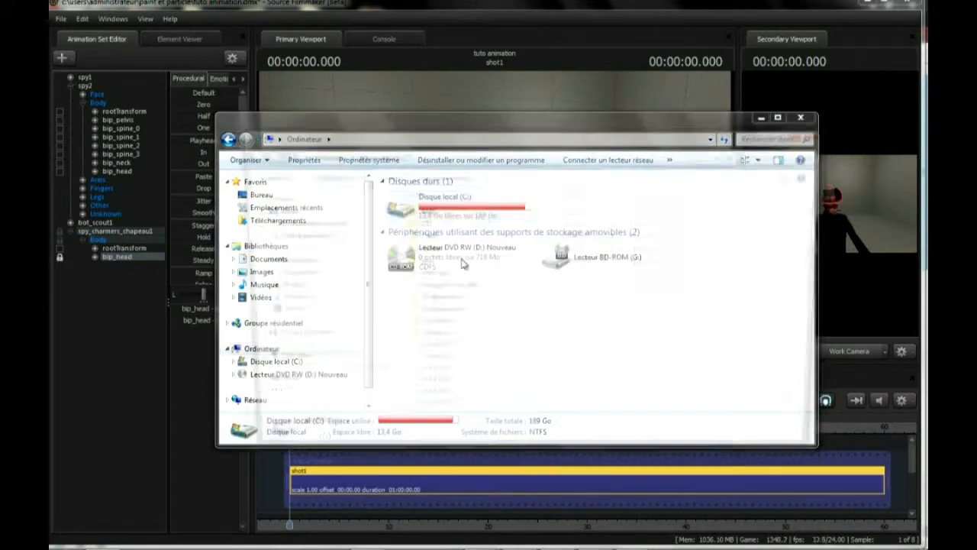
{"action": "double_click", "coordinate": [450, 288]}
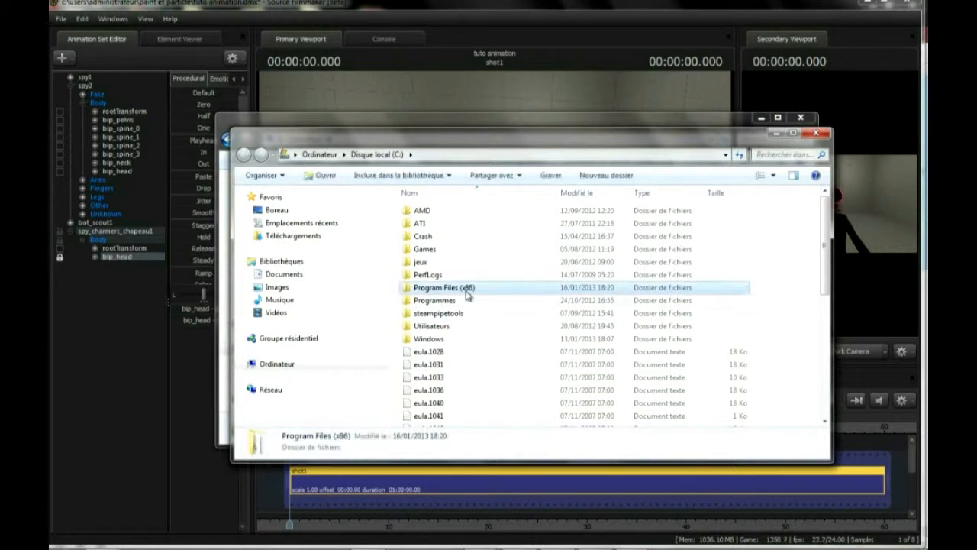
Go into the Steam\SteamApps\common\SourceFilmmaker folder.
{"action": "scroll", "coordinate": [450, 320], "scroll_direction": "down", "scroll_amount": 18}
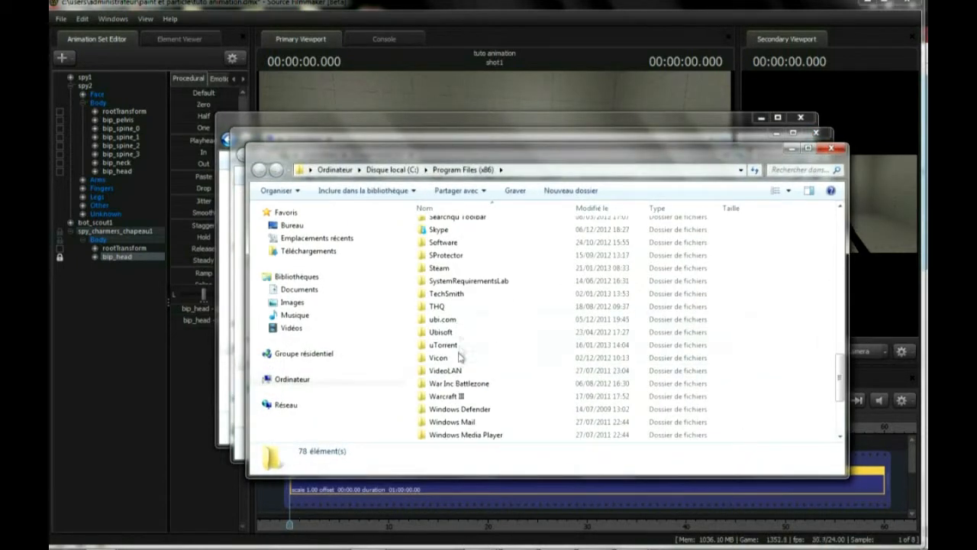
{"action": "double_click", "coordinate": [440, 268]}
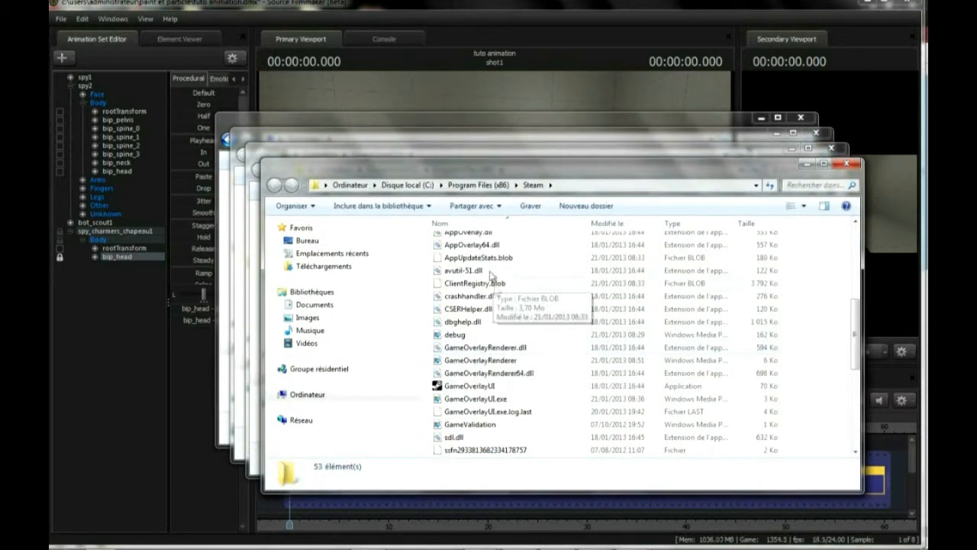
{"action": "scroll", "coordinate": [474, 319], "scroll_direction": "up", "scroll_amount": 5}
{"action": "double_click", "coordinate": [473, 339]}
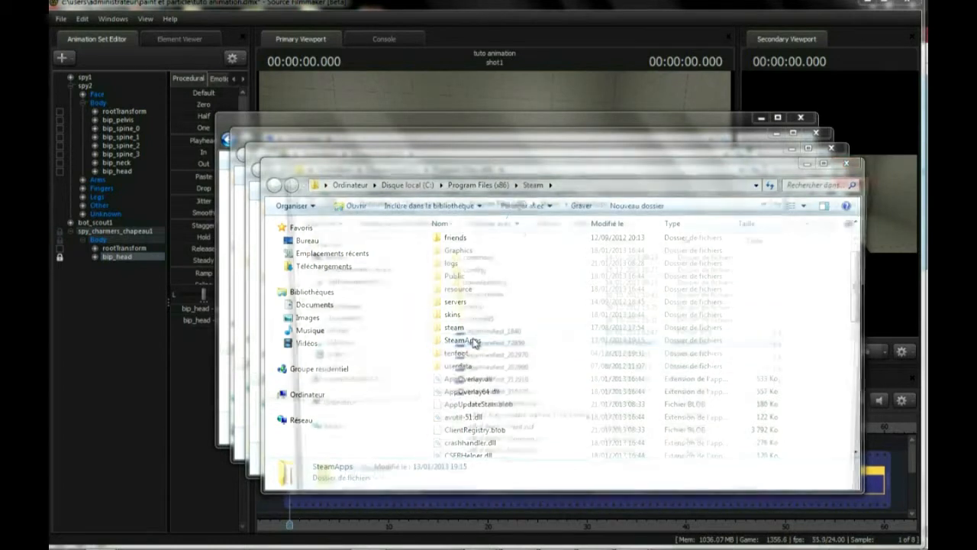
{"action": "left_click", "coordinate": [491, 259]}
{"action": "double_click", "coordinate": [492, 260]}
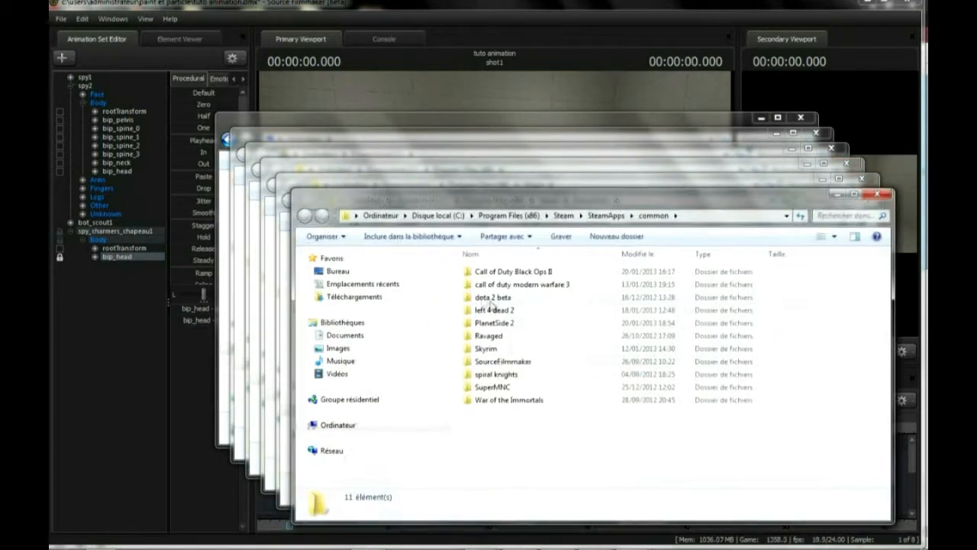
{"action": "double_click", "coordinate": [504, 361]}
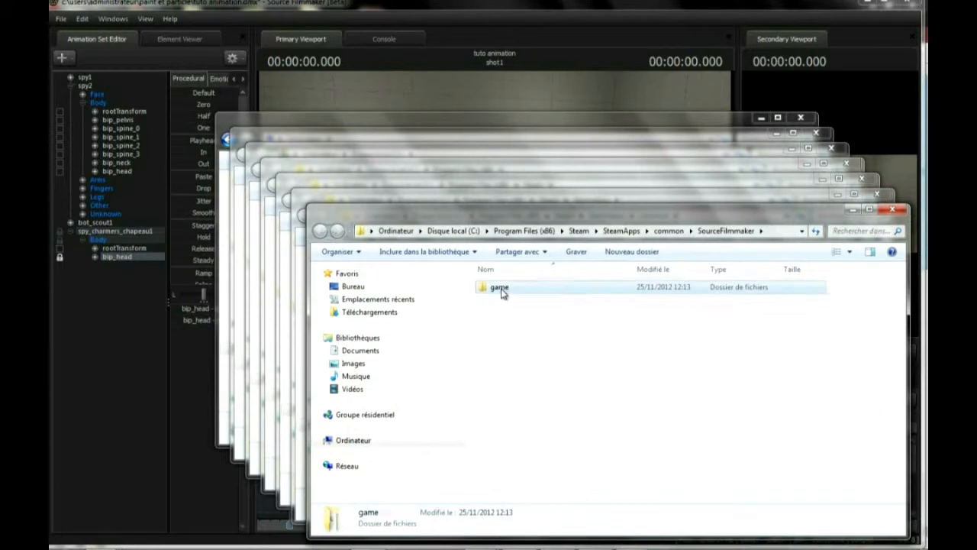
Go into game\tf\materials\models\player\items\spy to reach the spy item materials.
{"action": "double_click", "coordinate": [500, 288]}
{"action": "double_click", "coordinate": [523, 151]}
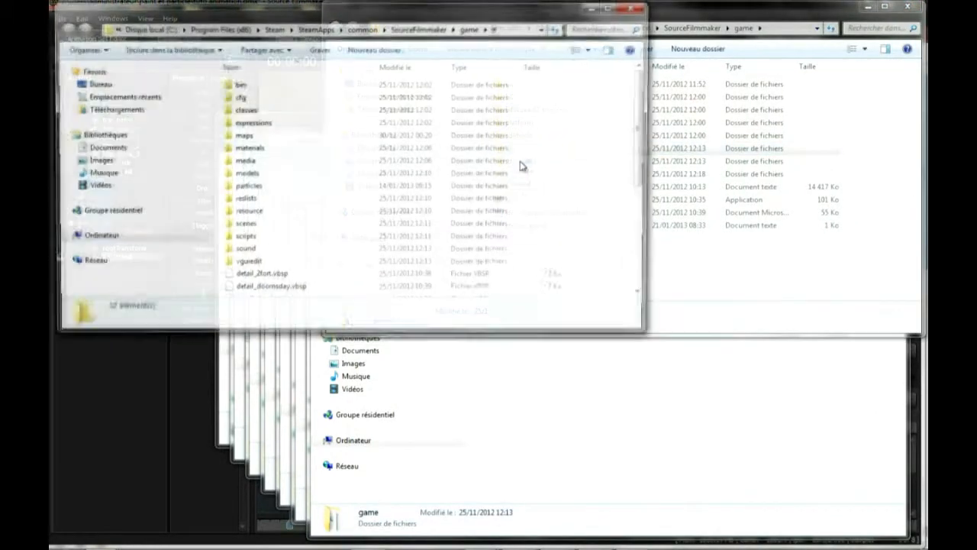
{"action": "left_click", "coordinate": [264, 151]}
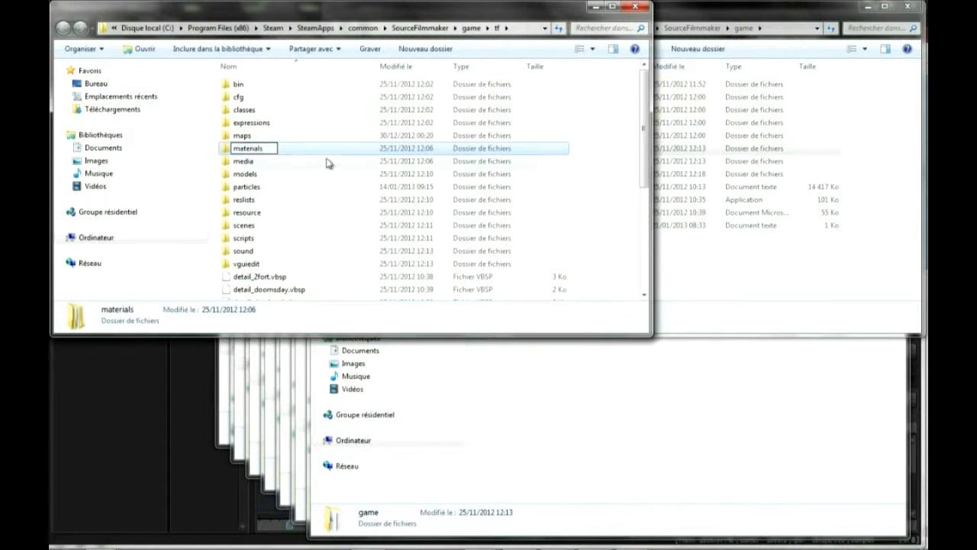
{"action": "double_click", "coordinate": [331, 151]}
{"action": "scroll", "coordinate": [286, 214], "scroll_direction": "down", "scroll_amount": 6}
{"action": "double_click", "coordinate": [274, 183]}
{"action": "scroll", "coordinate": [276, 161], "scroll_direction": "down", "scroll_amount": 3}
{"action": "double_click", "coordinate": [275, 170]}
{"action": "double_click", "coordinate": [295, 168]}
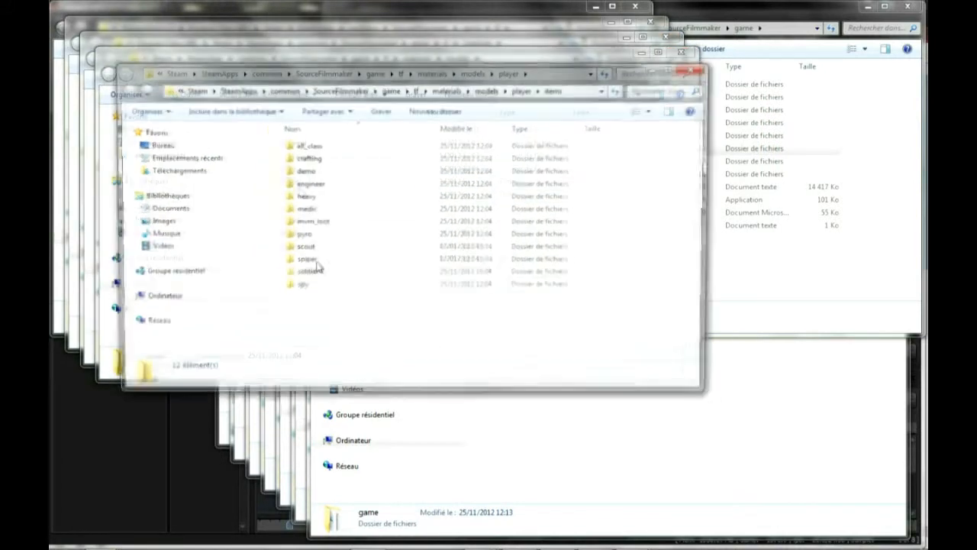
{"action": "double_click", "coordinate": [300, 286]}
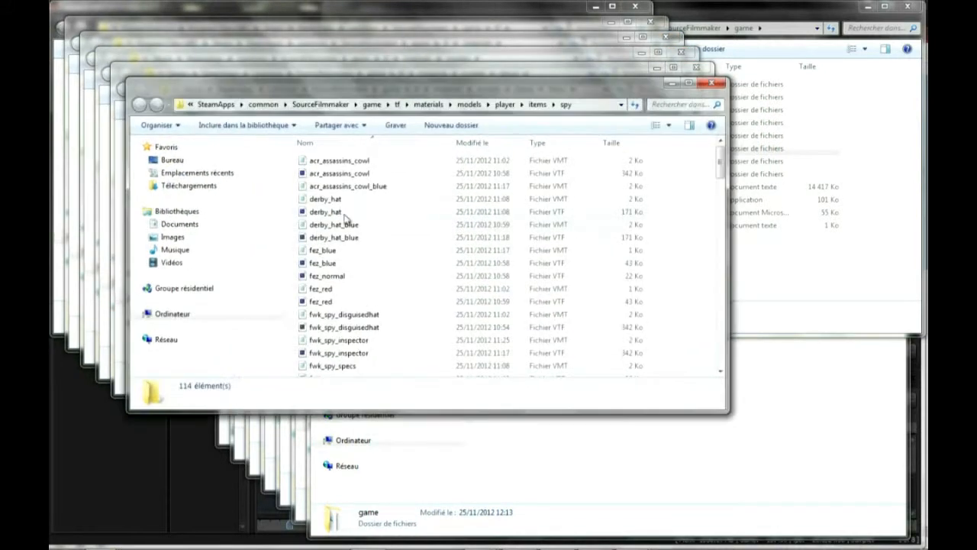
Find the spy_charmers_chapeau VMT file among the spy materials and open it in Notepad.
{"action": "scroll", "coordinate": [351, 275], "scroll_direction": "down", "scroll_amount": 2}
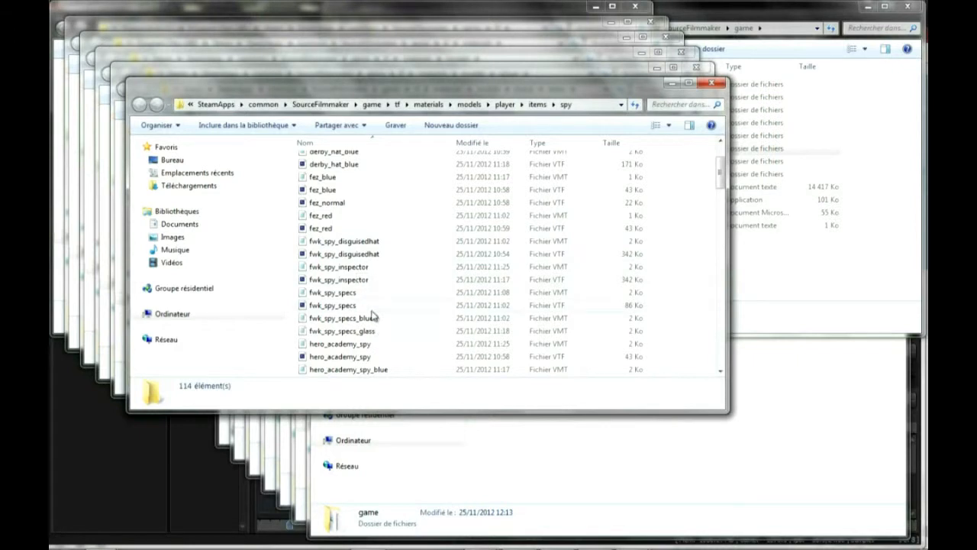
{"action": "scroll", "coordinate": [389, 271], "scroll_direction": "down", "scroll_amount": 7}
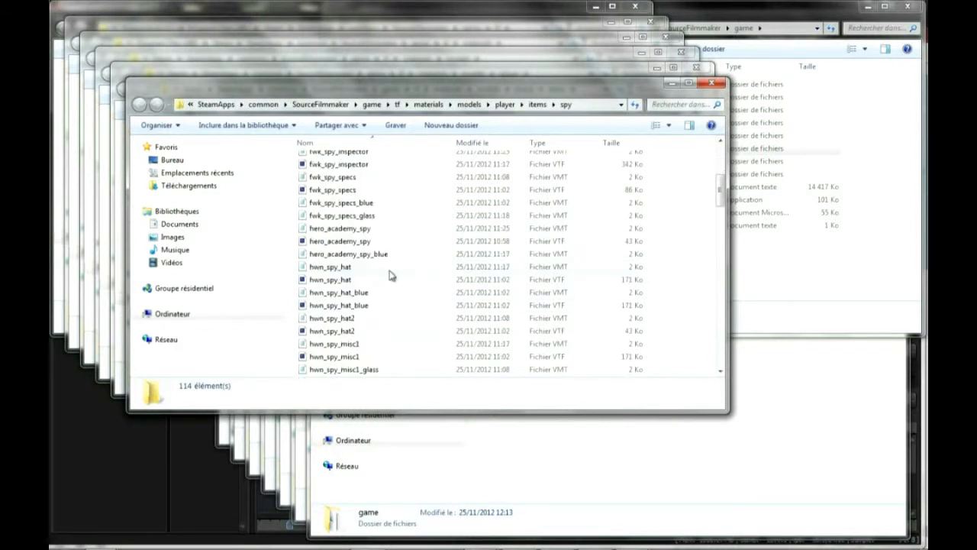
{"action": "scroll", "coordinate": [389, 275], "scroll_direction": "down", "scroll_amount": 5}
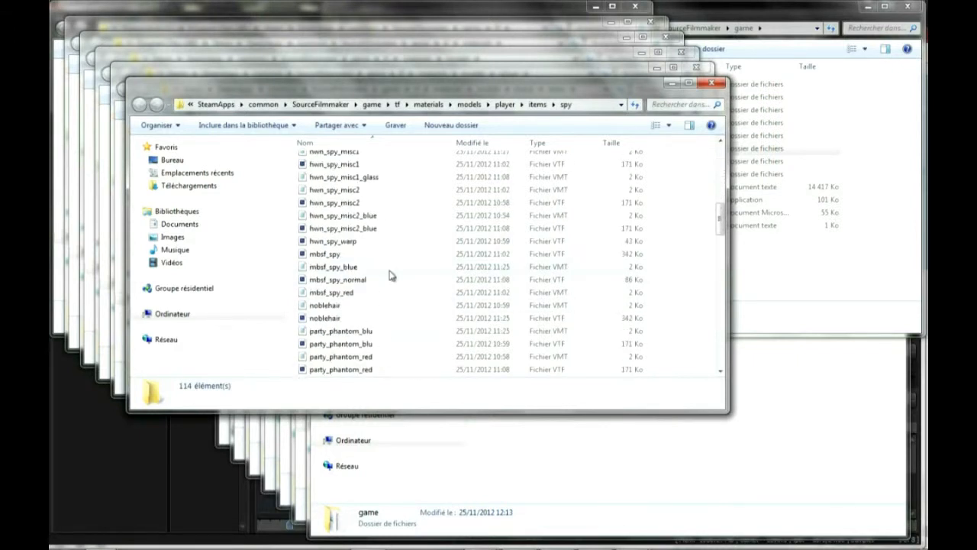
{"action": "scroll", "coordinate": [389, 275], "scroll_direction": "down", "scroll_amount": 6}
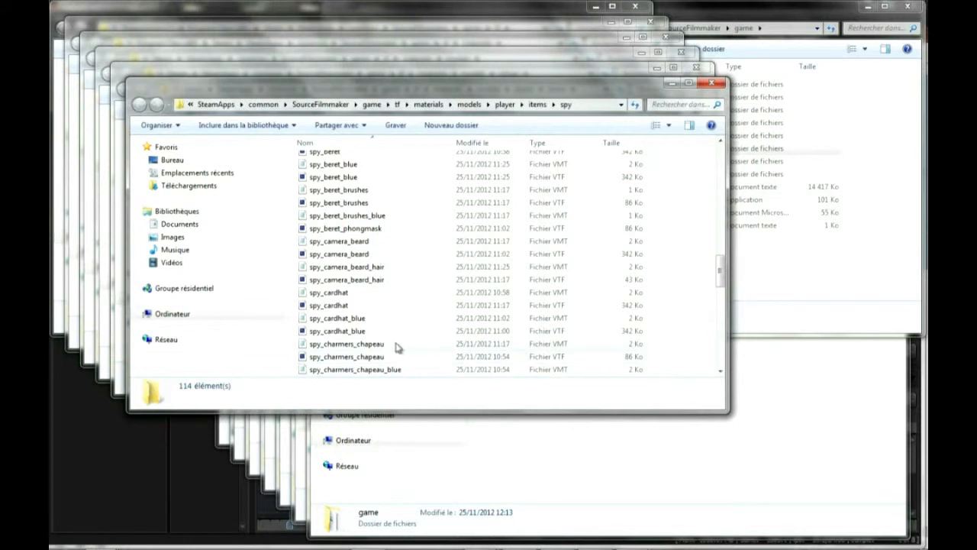
{"action": "double_click", "coordinate": [356, 345]}
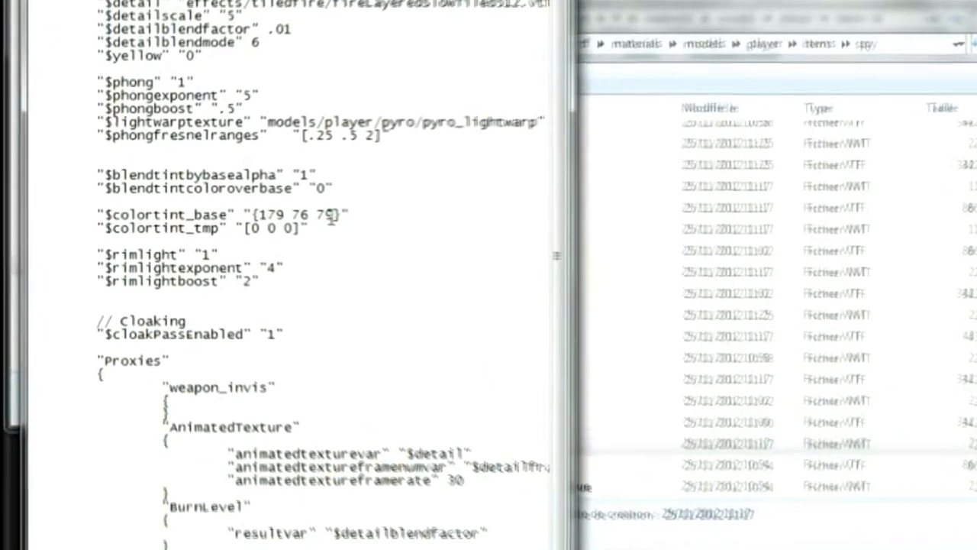
Examine the RGB value of $colortint_base in the hat's material file.
{"action": "left_click_drag", "start_coordinate": [332, 216], "coordinate": [260, 217]}
{"action": "left_click", "coordinate": [335, 258]}
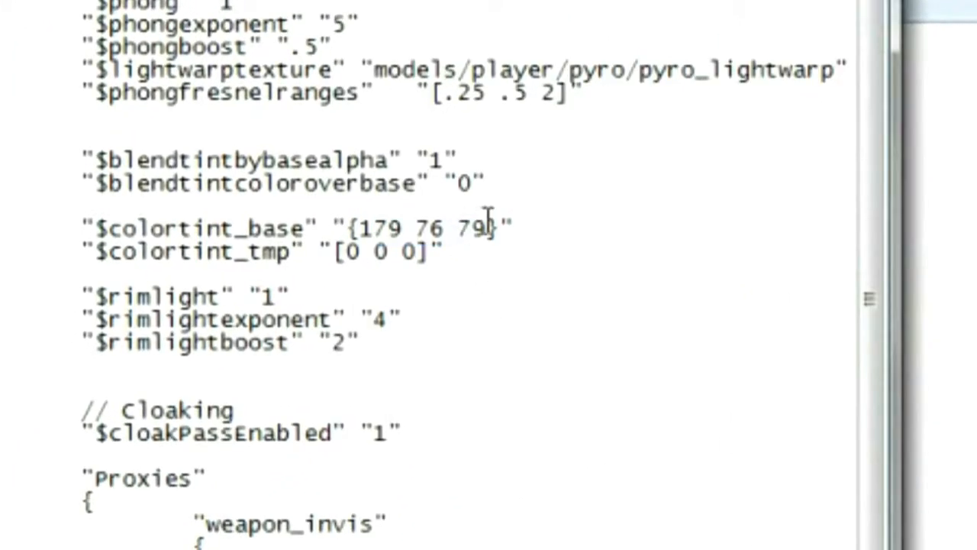
{"action": "left_click_drag", "start_coordinate": [488, 221], "coordinate": [367, 227]}
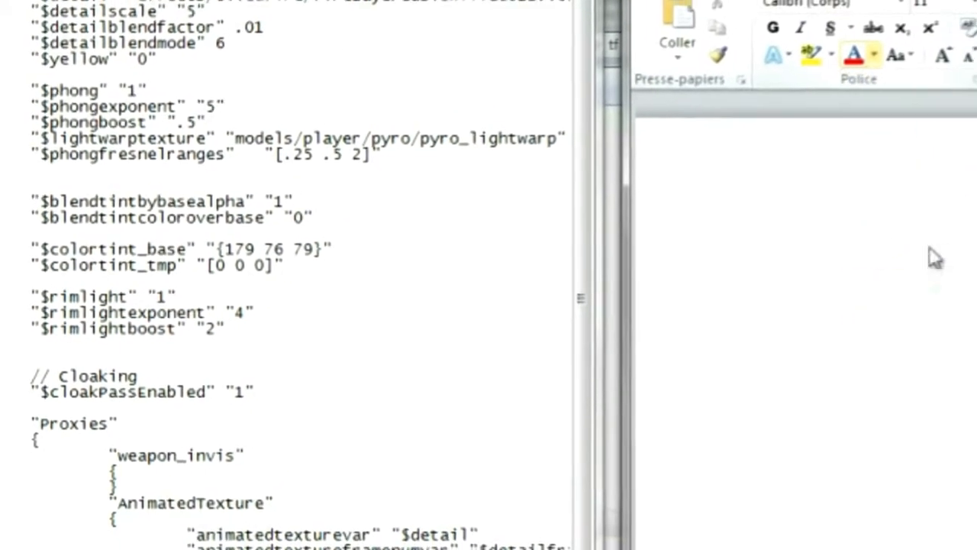
Open the custom RGB color picker for the font color in Word and compare it with the $colortint_base values.
{"action": "left_click", "coordinate": [834, 67]}
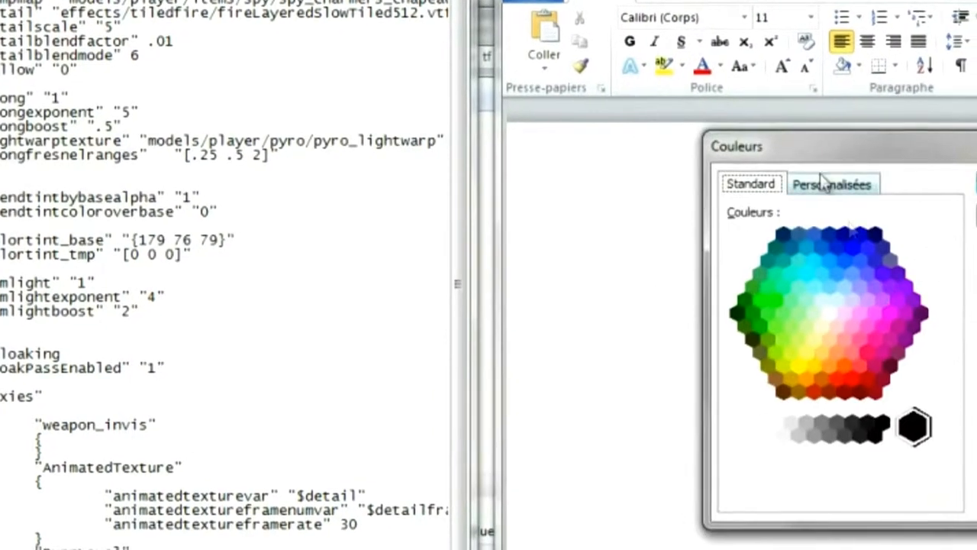
{"action": "left_click", "coordinate": [821, 187]}
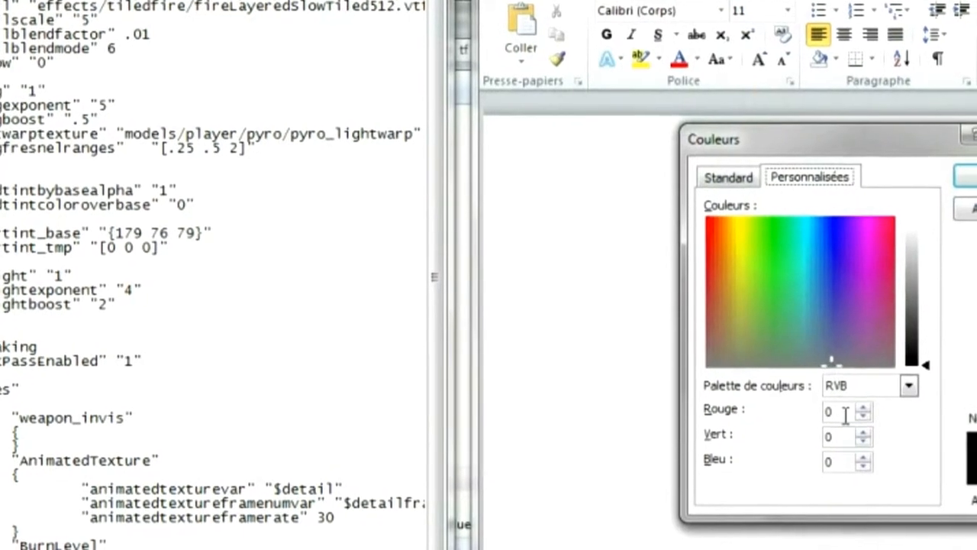
{"action": "left_click_drag", "start_coordinate": [114, 234], "coordinate": [212, 238]}
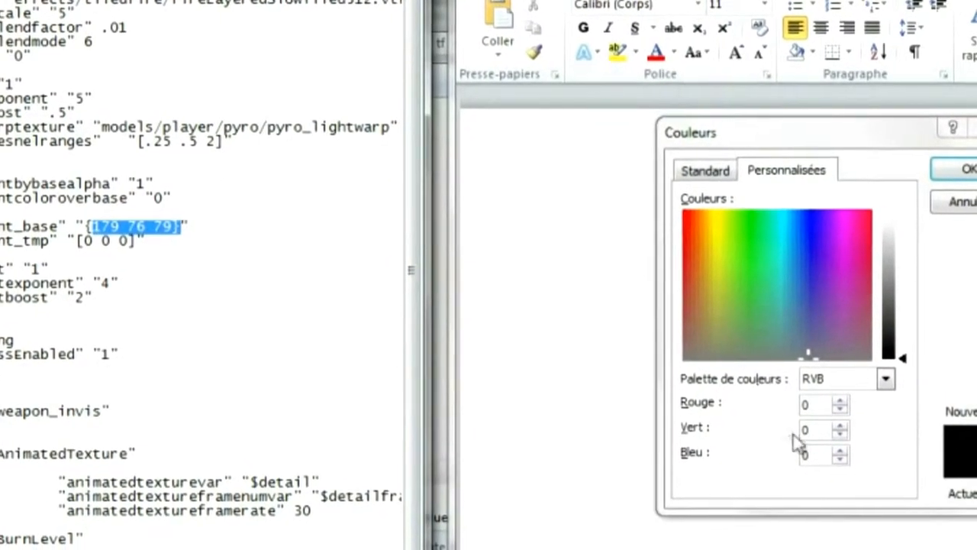
{"action": "left_click", "coordinate": [844, 259]}
Try several colors in the custom picker and settle on a light gray-teal with RGB 137, 173, 171.
{"action": "left_click_drag", "start_coordinate": [824, 256], "coordinate": [826, 228]}
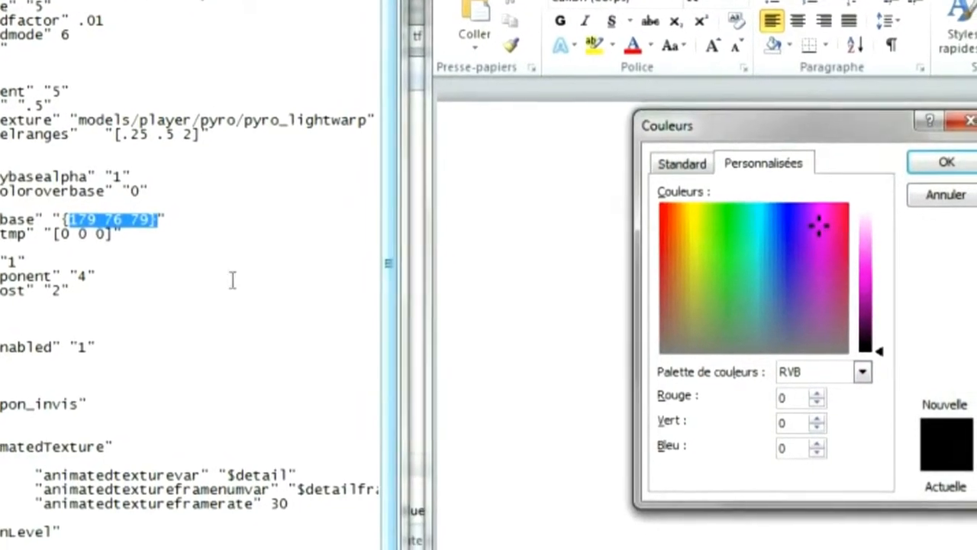
{"action": "left_click", "coordinate": [111, 292]}
{"action": "left_click_drag", "start_coordinate": [816, 266], "coordinate": [832, 225]}
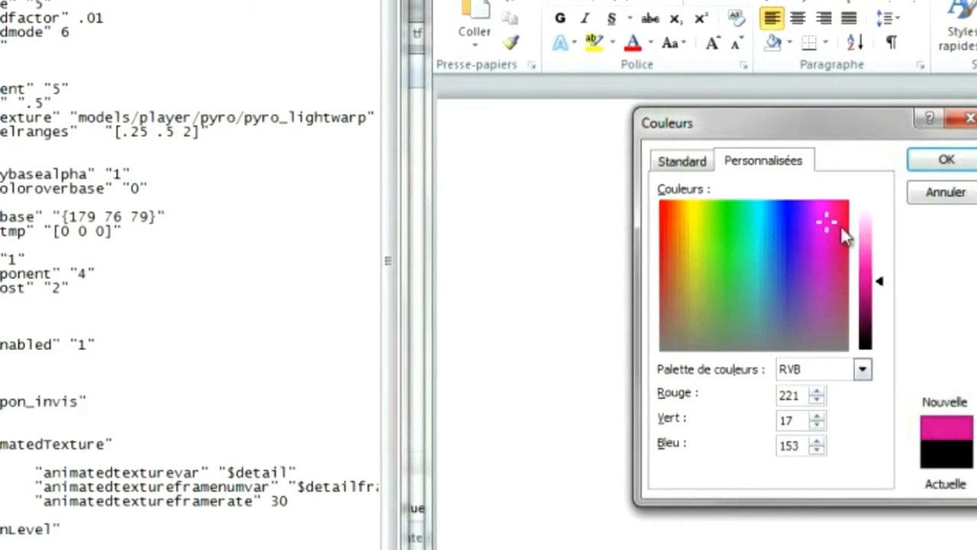
{"action": "left_click_drag", "start_coordinate": [722, 200], "coordinate": [641, 351]}
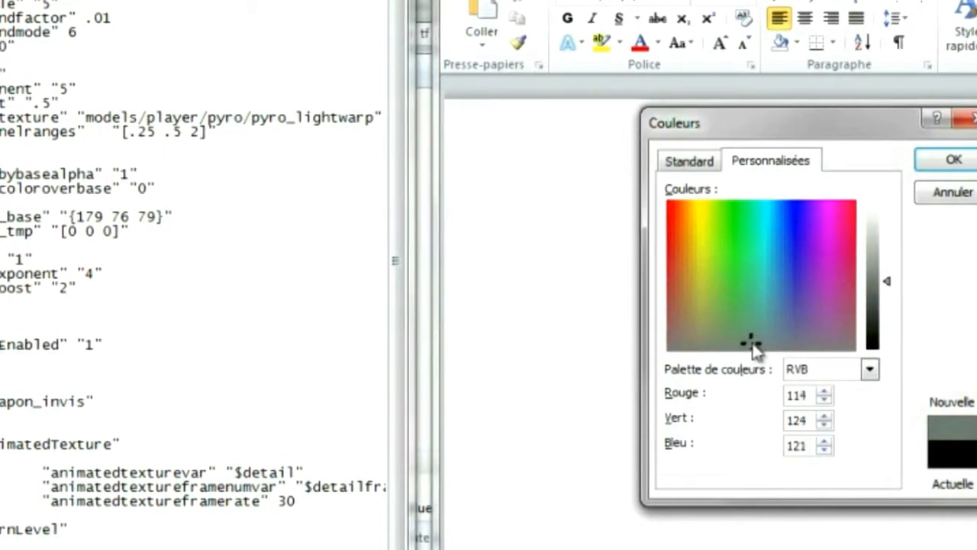
{"action": "left_click_drag", "start_coordinate": [761, 324], "coordinate": [761, 322]}
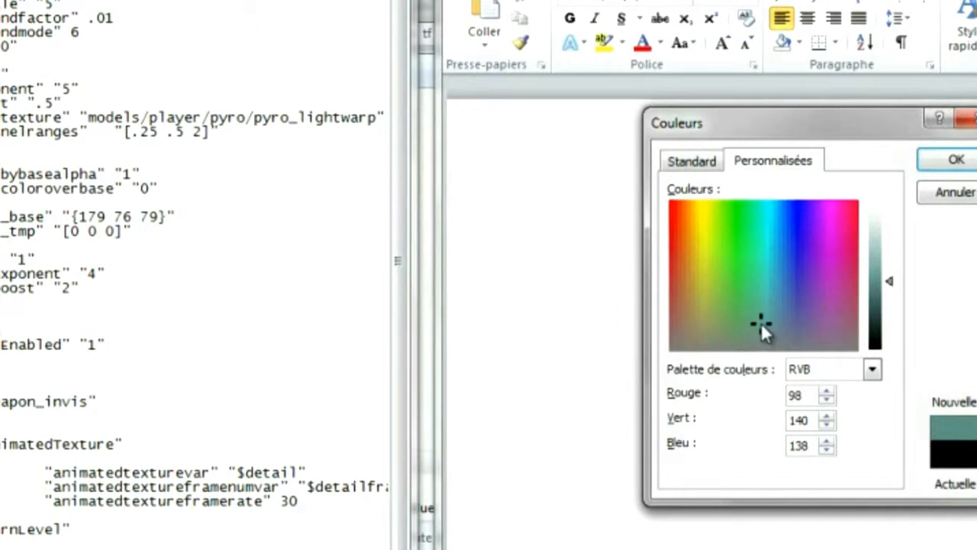
{"action": "left_click_drag", "start_coordinate": [890, 282], "coordinate": [894, 264]}
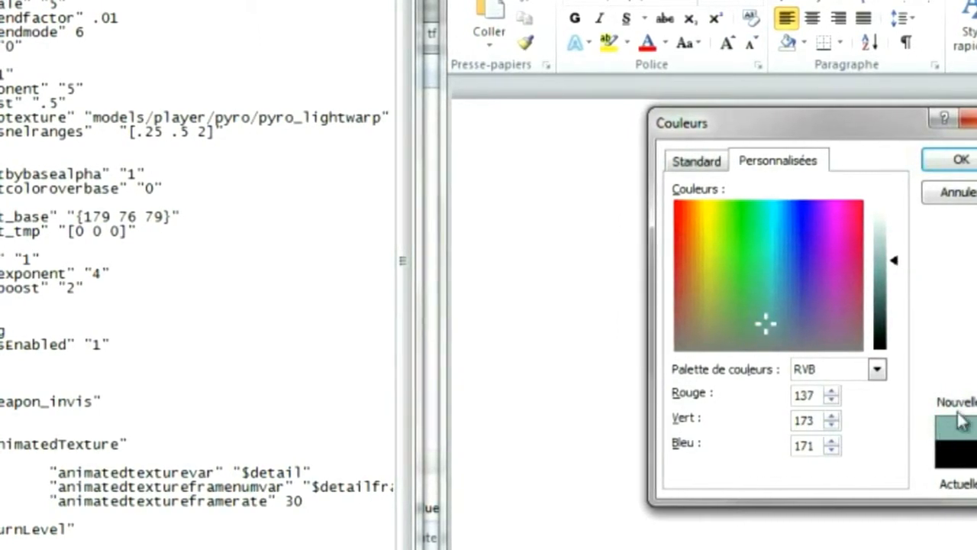
Set $colortint_base to {137 173 171} in spy_charmers_chapeau.vmt, then close the file and save the changes.
{"action": "left_click", "coordinate": [89, 216]}
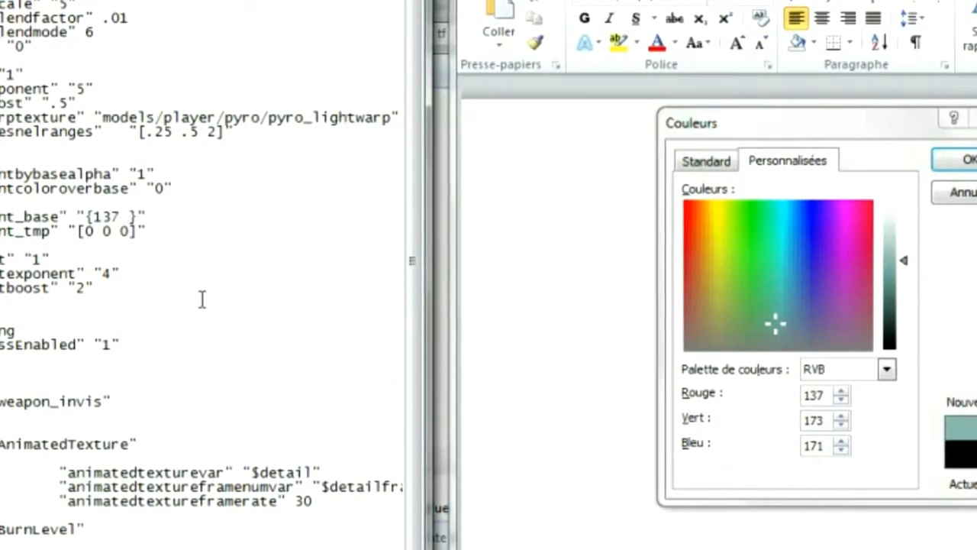
{"action": "type", "text": "171"}
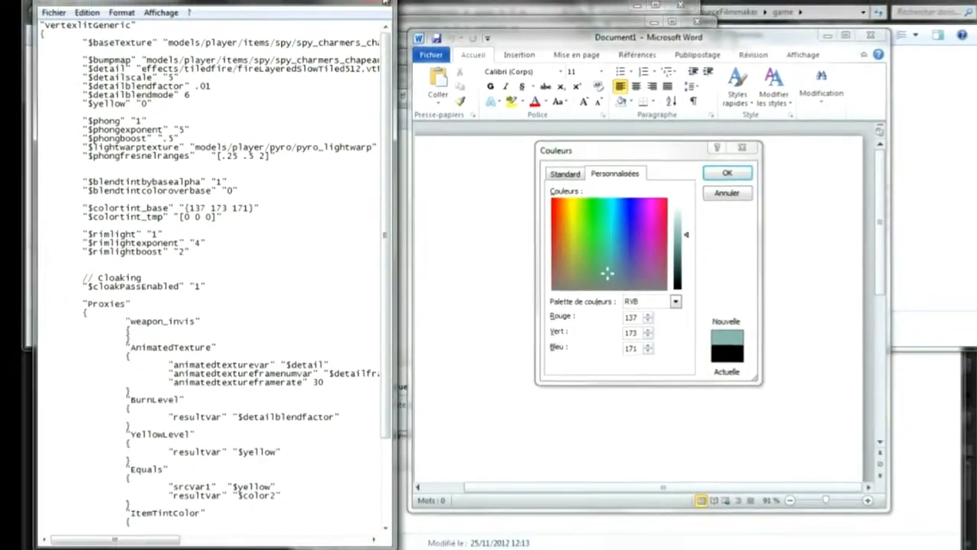
{"action": "left_click", "coordinate": [385, 2]}
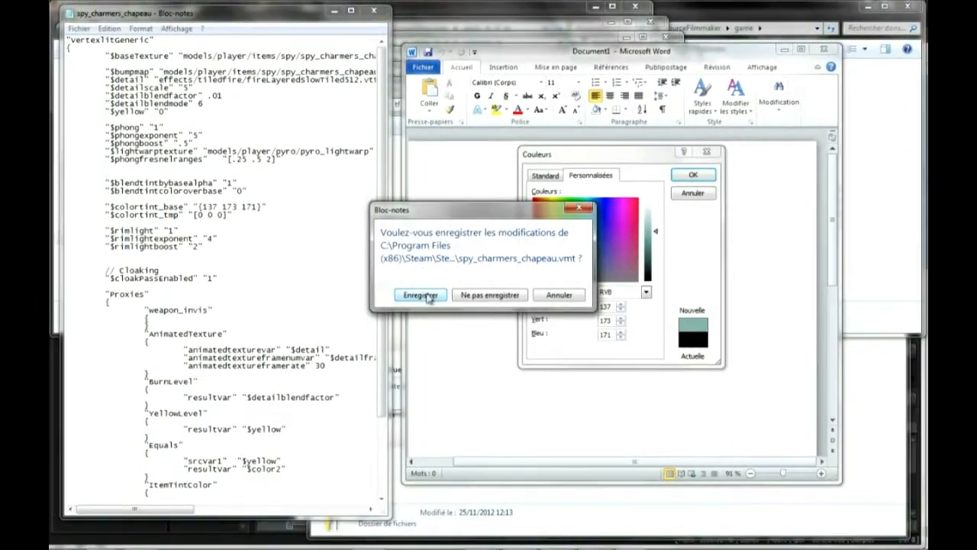
{"action": "left_click", "coordinate": [435, 308]}
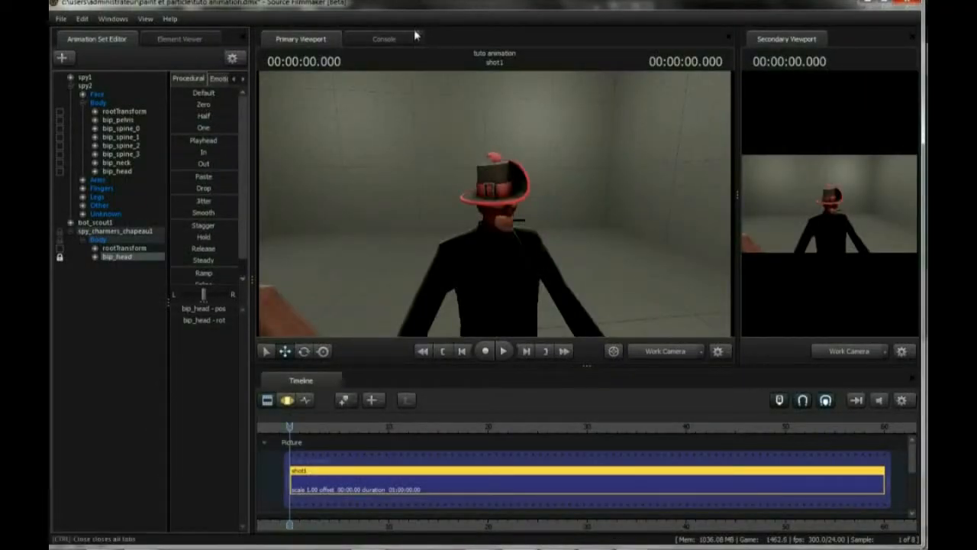
Run mat_reloadallmaterials in the Source Filmmaker console to reload the edited hat material.
{"action": "left_click", "coordinate": [412, 37]}
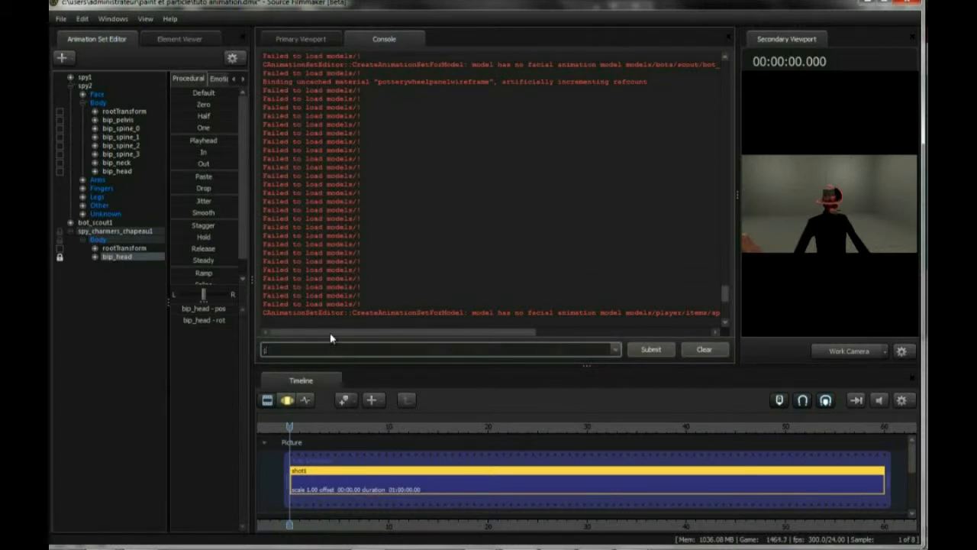
{"action": "type", "text": "x"}
{"action": "key", "text": "BackSpace"}
{"action": "key", "text": "BackSpace"}
{"action": "type", "text": "mat_re"}
{"action": "left_click", "coordinate": [313, 377]}
{"action": "left_click", "coordinate": [648, 350]}
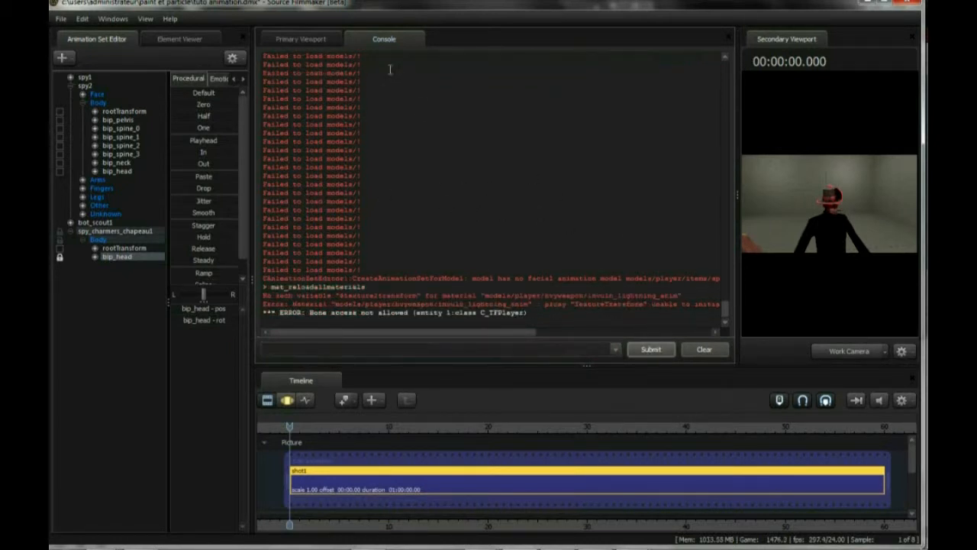
Examine the recolored hat on spy2 from several angles and distances in the primary viewport.
{"action": "left_click", "coordinate": [301, 39]}
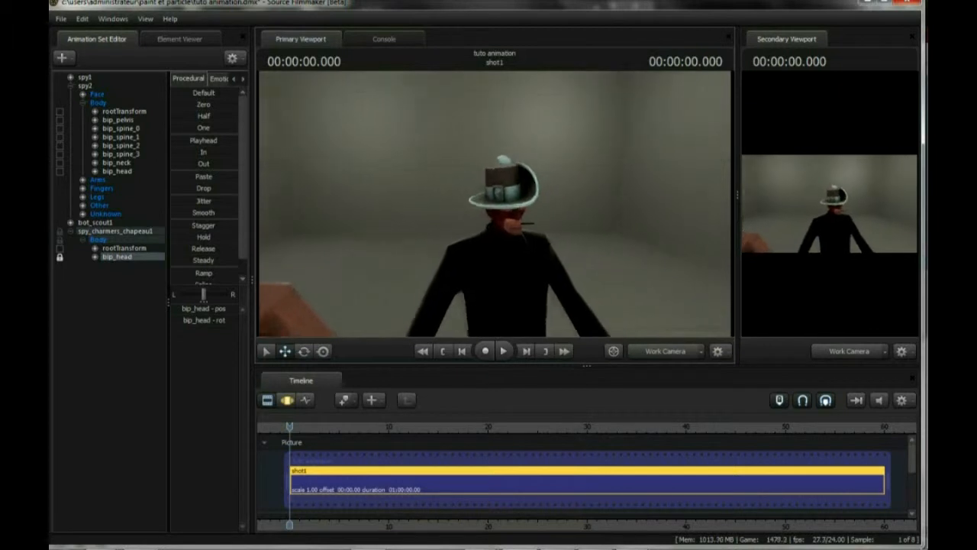
{"action": "left_click_drag", "start_coordinate": [495, 204], "coordinate": [494, 282]}
{"action": "mouse_move", "coordinate": [494, 204]}
{"action": "left_mouse_down"}
{"action": "mouse_move", "coordinate": [494, 259]}
{"action": "mouse_move", "coordinate": [495, 199]}
{"action": "mouse_move", "coordinate": [527, 198]}
{"action": "mouse_move", "coordinate": [495, 184]}
{"action": "mouse_move", "coordinate": [534, 214]}
{"action": "mouse_move", "coordinate": [465, 176]}
{"action": "mouse_move", "coordinate": [443, 191]}
{"action": "mouse_move", "coordinate": [526, 191]}
{"action": "mouse_move", "coordinate": [489, 204]}
{"action": "mouse_move", "coordinate": [565, 198]}
{"action": "mouse_move", "coordinate": [443, 204]}
{"action": "mouse_move", "coordinate": [526, 206]}
{"action": "mouse_move", "coordinate": [504, 198]}
{"action": "mouse_move", "coordinate": [450, 213]}
{"action": "mouse_move", "coordinate": [519, 222]}
{"action": "mouse_move", "coordinate": [489, 214]}
{"action": "mouse_move", "coordinate": [504, 214]}
{"action": "mouse_move", "coordinate": [504, 183]}
{"action": "mouse_move", "coordinate": [412, 191]}
{"action": "mouse_move", "coordinate": [458, 204]}
{"action": "mouse_move", "coordinate": [336, 202]}
{"action": "mouse_move", "coordinate": [497, 209]}
{"action": "left_mouse_up"}
{"action": "key", "text": "w"}
{"action": "key", "text": "s"}
{"action": "key", "text": "s"}
{"action": "key", "text": "w"}
{"action": "key", "text": "s"}
{"action": "key", "text": "w"}
{"action": "key", "text": "s"}
{"action": "key", "text": "w"}
{"action": "key", "text": "d"}
{"action": "key", "text": "s"}
Collapse the spy2 and spy_charmers_chapeau1 animation sets and frame both spies in the primary viewport.
{"action": "left_click", "coordinate": [71, 86]}
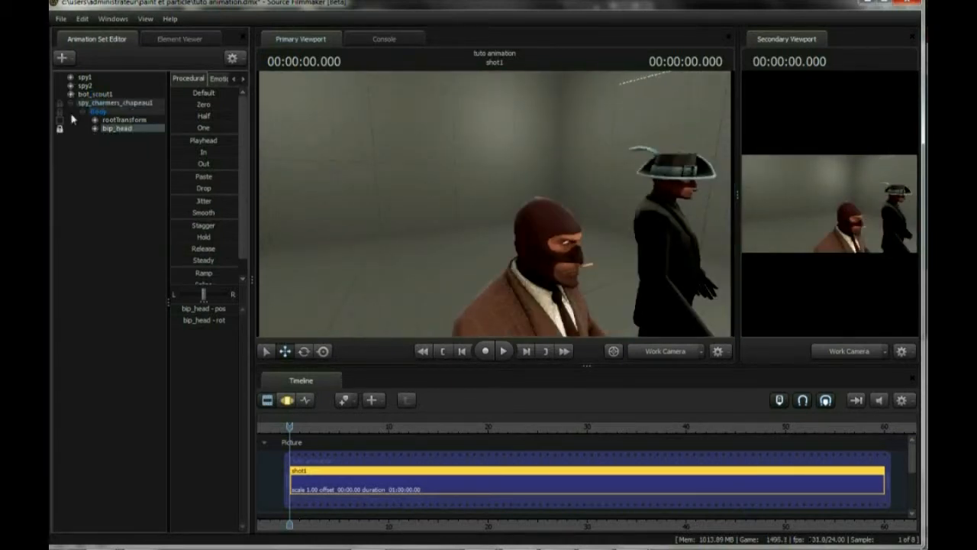
{"action": "left_click", "coordinate": [71, 102]}
{"action": "mouse_move", "coordinate": [590, 540]}
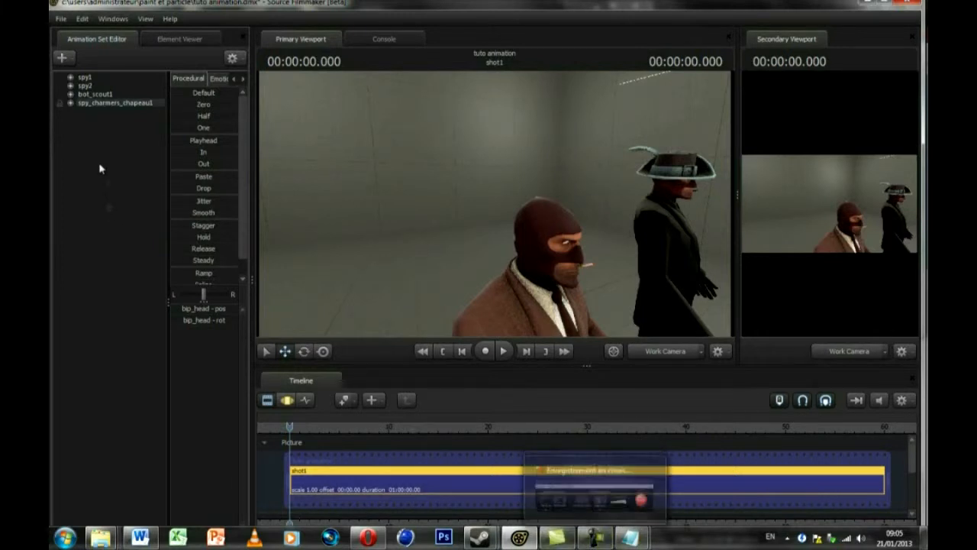
{"action": "left_click_drag", "start_coordinate": [562, 167], "coordinate": [539, 225]}
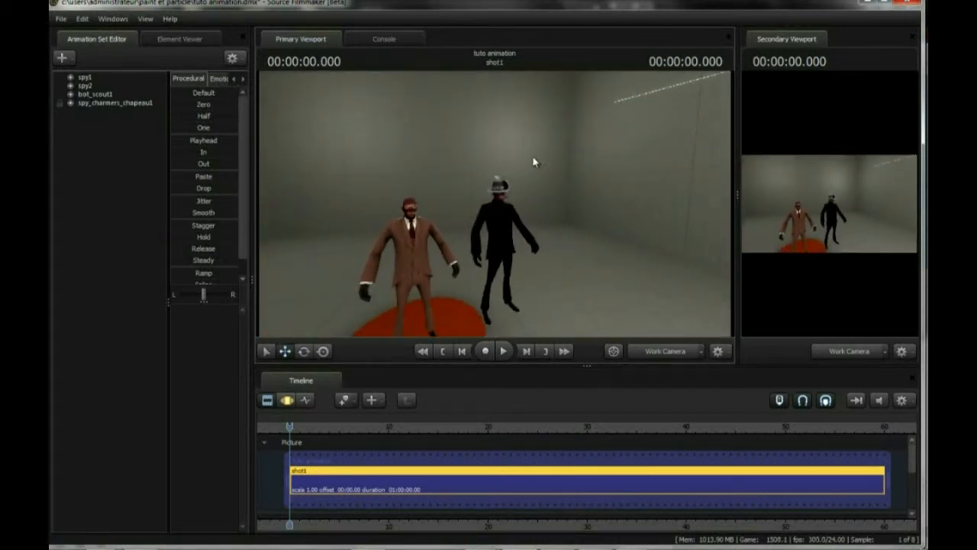
Launch the Particle Editor Tool and browse to the game\tf\particles folder for a particle configuration file.
{"action": "left_click", "coordinate": [112, 19]}
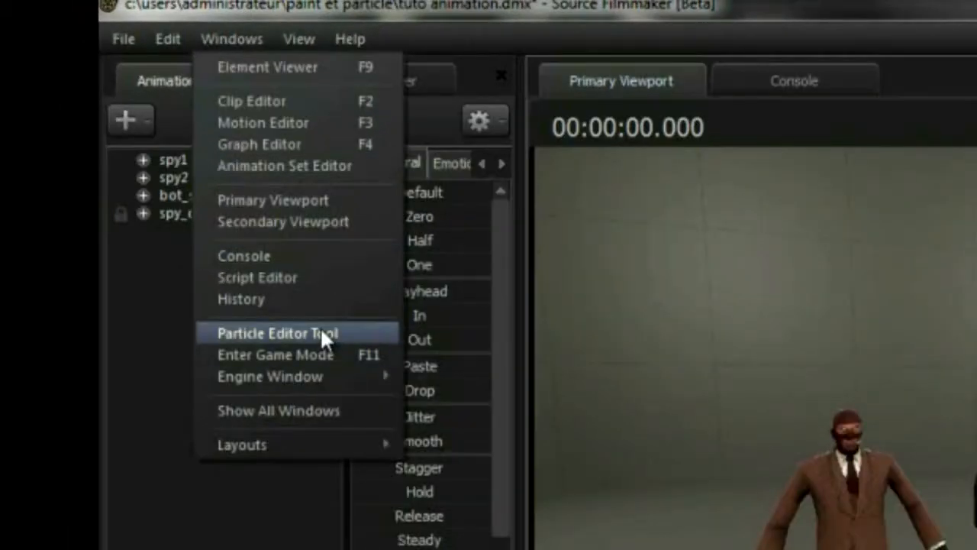
{"action": "left_click", "coordinate": [323, 334]}
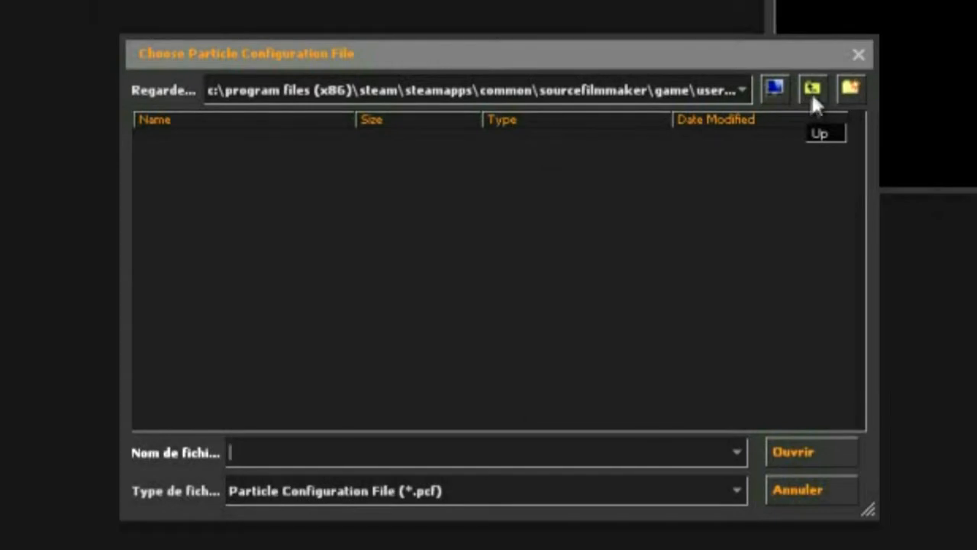
{"action": "left_click", "coordinate": [810, 90]}
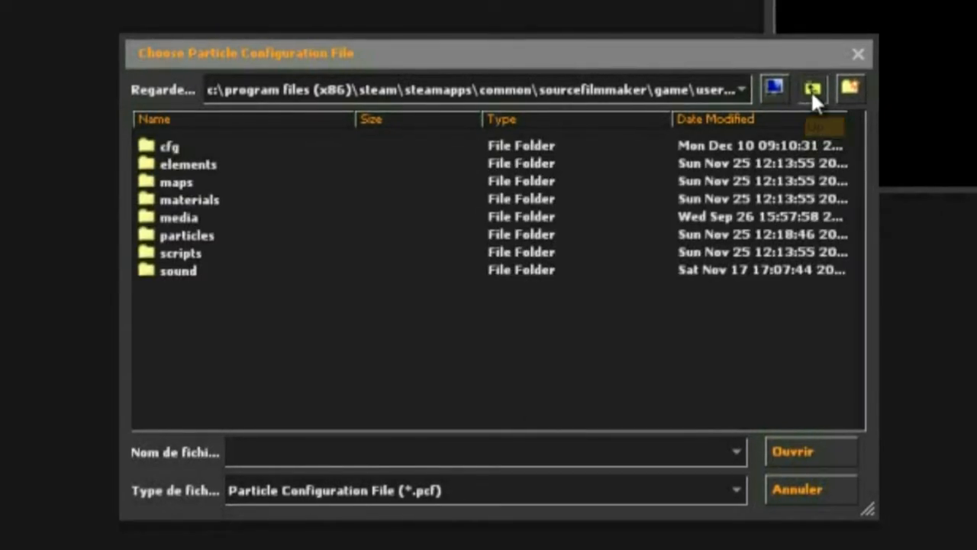
{"action": "left_click", "coordinate": [811, 90]}
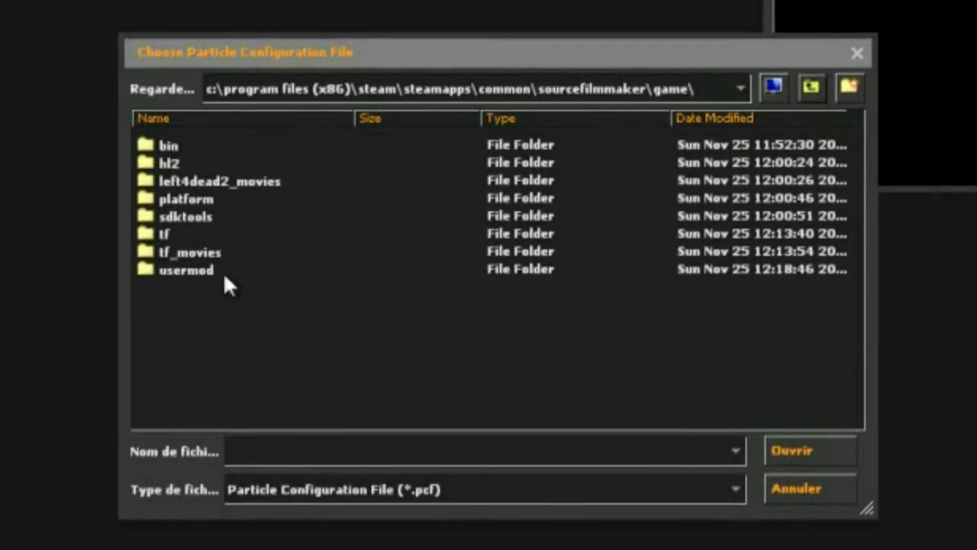
{"action": "double_click", "coordinate": [162, 234]}
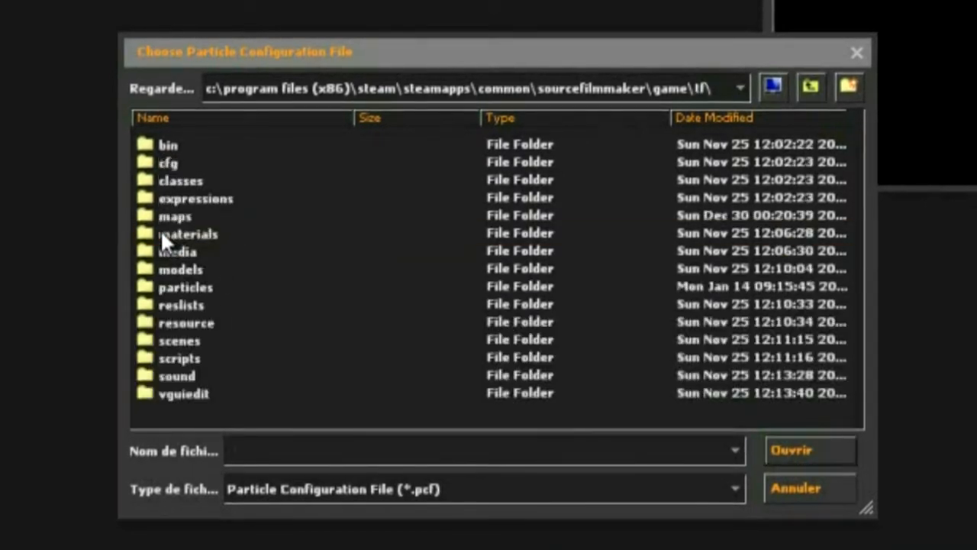
{"action": "left_click", "coordinate": [194, 289]}
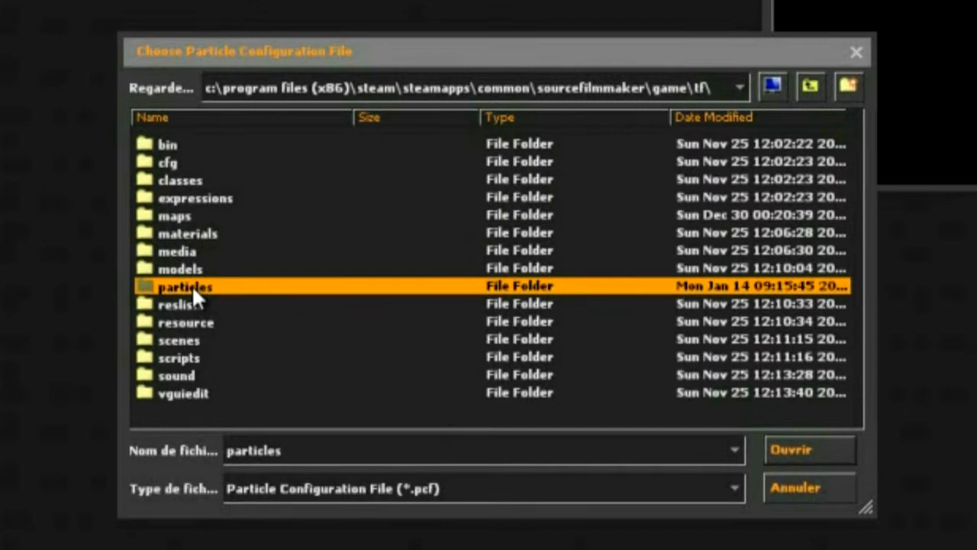
{"action": "double_click", "coordinate": [213, 290]}
Find item_fx.pcf among the particle configuration files and open it.
{"action": "scroll", "coordinate": [279, 275], "scroll_direction": "down", "scroll_amount": 4}
{"action": "scroll", "coordinate": [252, 275], "scroll_direction": "down", "scroll_amount": 4}
{"action": "scroll", "coordinate": [231, 271], "scroll_direction": "up", "scroll_amount": 5}
{"action": "scroll", "coordinate": [256, 250], "scroll_direction": "down", "scroll_amount": 5}
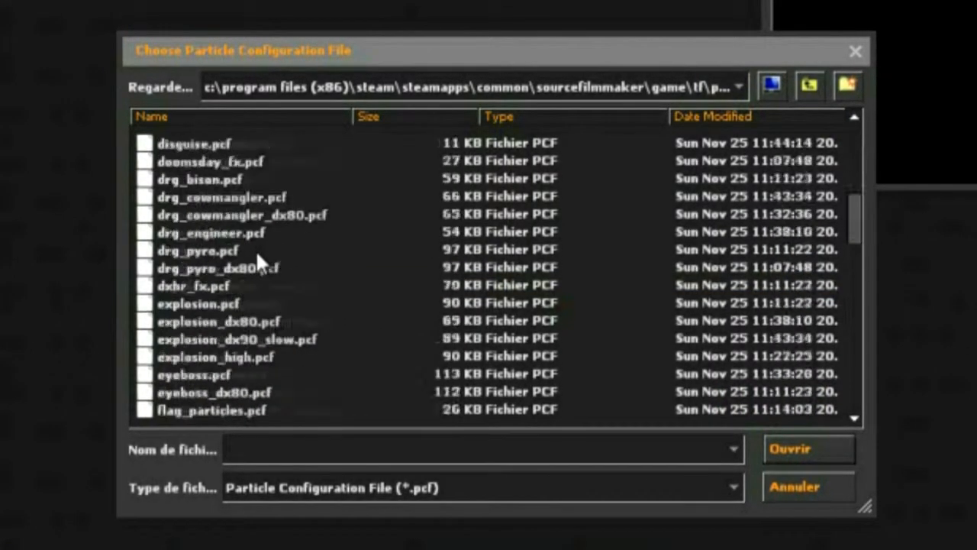
{"action": "scroll", "coordinate": [234, 236], "scroll_direction": "down", "scroll_amount": 5}
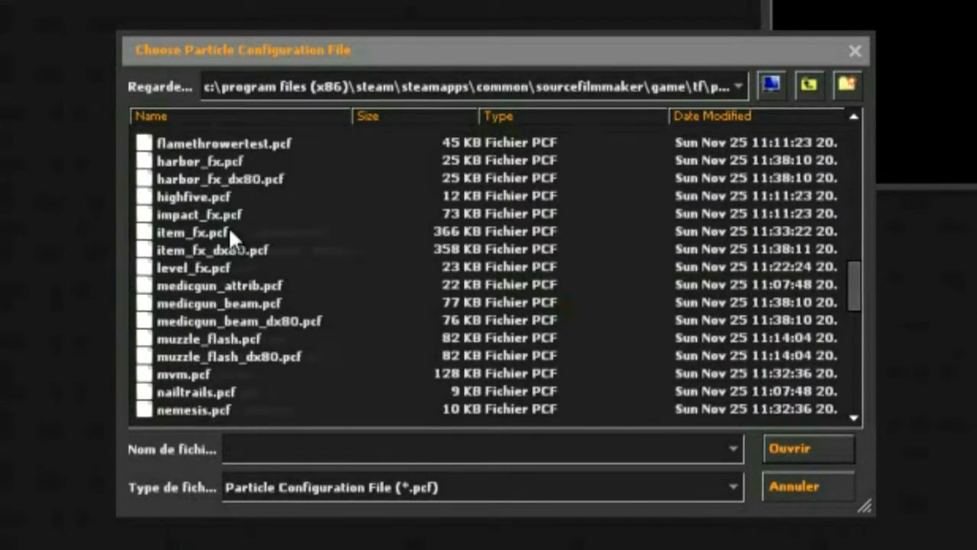
{"action": "scroll", "coordinate": [229, 229], "scroll_direction": "down", "scroll_amount": 4}
{"action": "scroll", "coordinate": [244, 244], "scroll_direction": "down", "scroll_amount": 4}
{"action": "scroll", "coordinate": [268, 266], "scroll_direction": "down", "scroll_amount": 2}
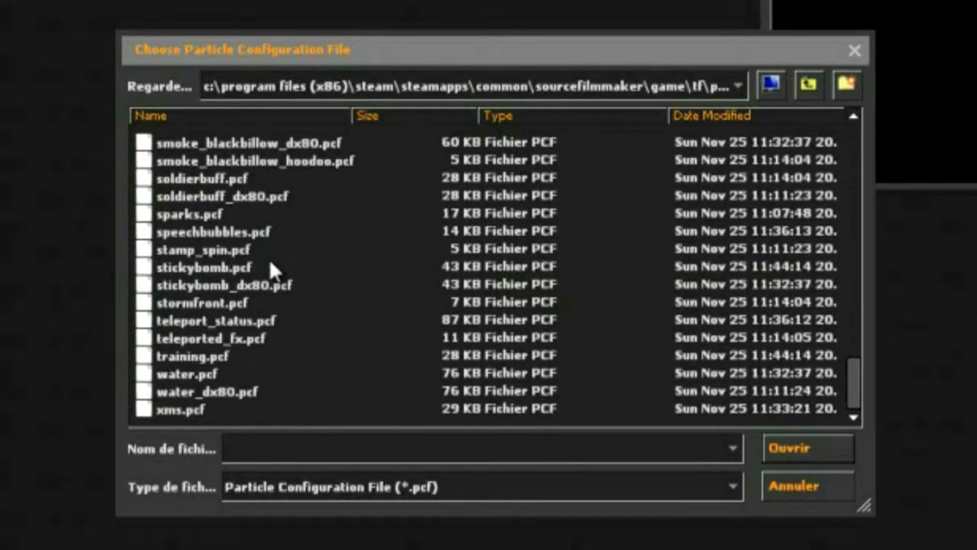
{"action": "scroll", "coordinate": [256, 283], "scroll_direction": "up", "scroll_amount": 13}
{"action": "scroll", "coordinate": [218, 267], "scroll_direction": "down", "scroll_amount": 2}
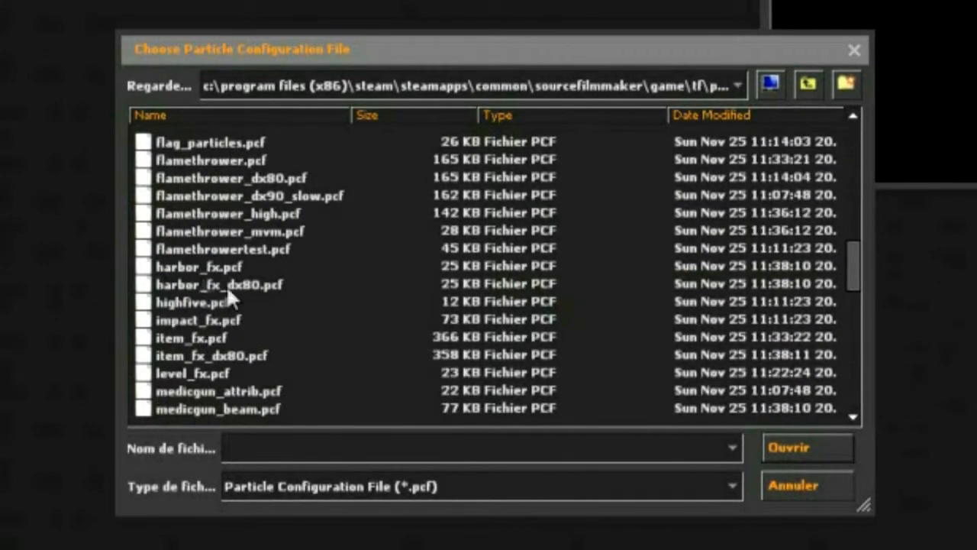
{"action": "left_click", "coordinate": [182, 336]}
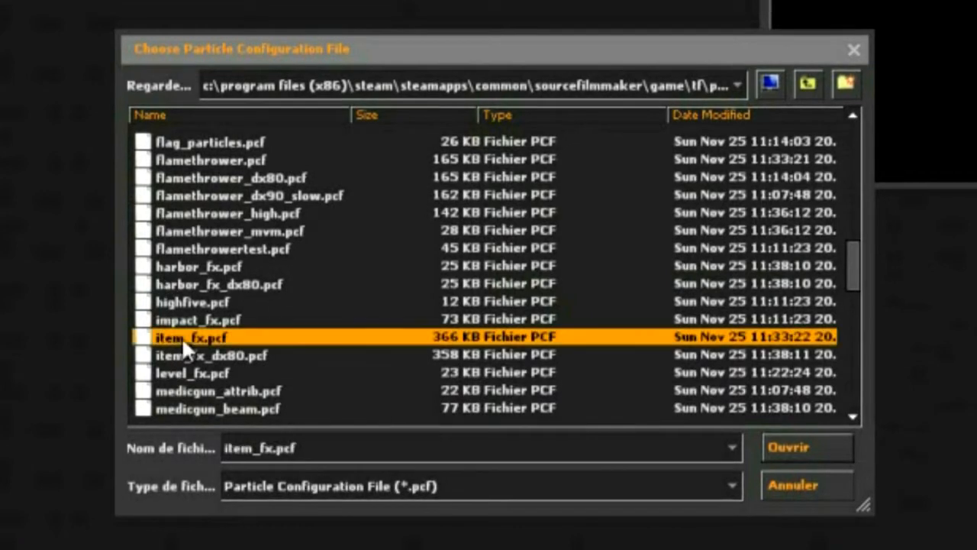
{"action": "left_click", "coordinate": [811, 448]}
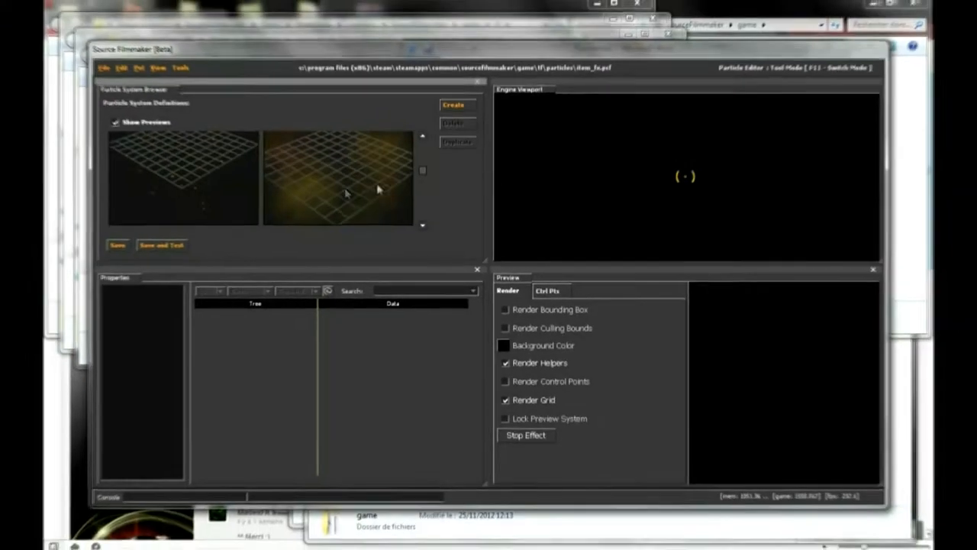
Enlarge the Particle System Browser and look through the particle system previews of item_fx.pcf.
{"action": "scroll", "coordinate": [351, 190], "scroll_direction": "down", "scroll_amount": 5}
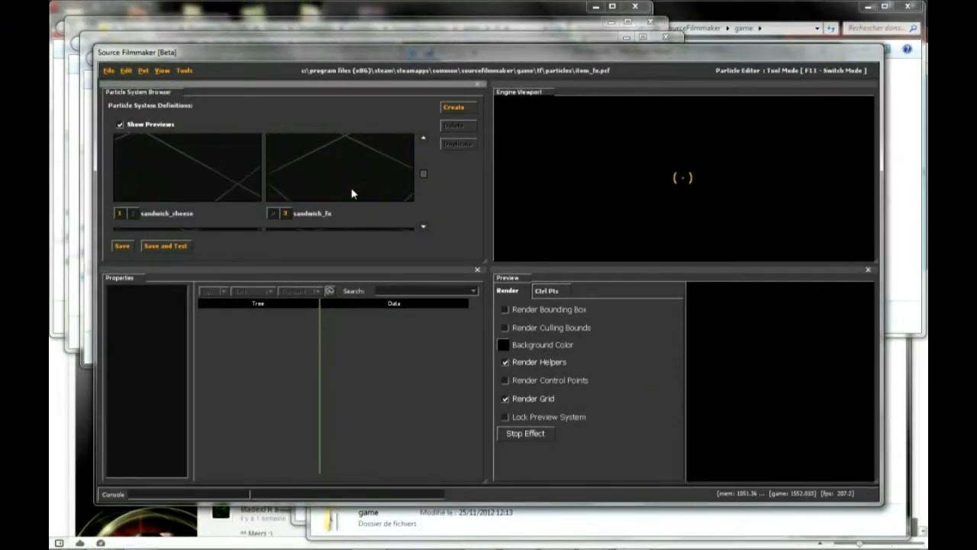
{"action": "left_click_drag", "start_coordinate": [481, 260], "coordinate": [527, 312]}
{"action": "scroll", "coordinate": [305, 229], "scroll_direction": "down", "scroll_amount": 5}
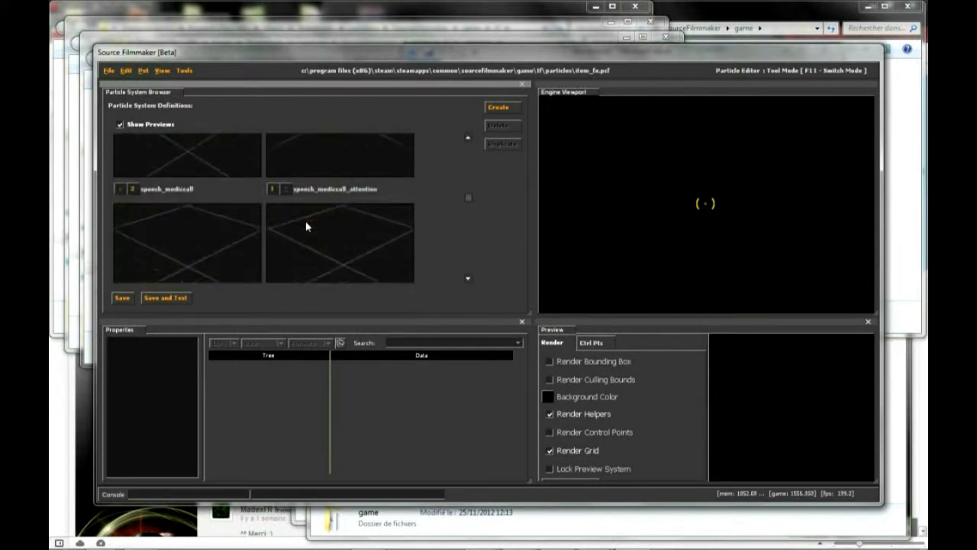
{"action": "scroll", "coordinate": [309, 225], "scroll_direction": "up", "scroll_amount": 4}
{"action": "scroll", "coordinate": [325, 211], "scroll_direction": "down", "scroll_amount": 1}
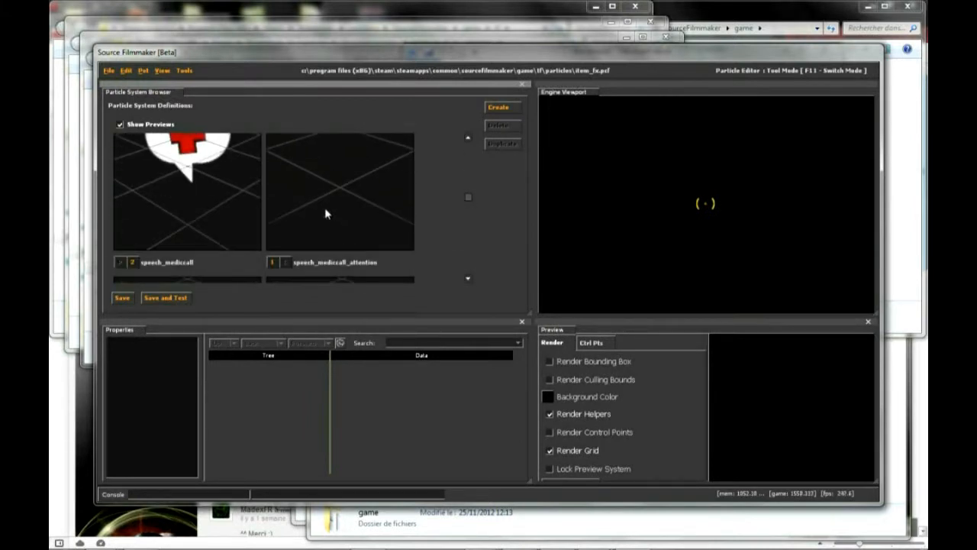
{"action": "scroll", "coordinate": [348, 200], "scroll_direction": "down", "scroll_amount": 10}
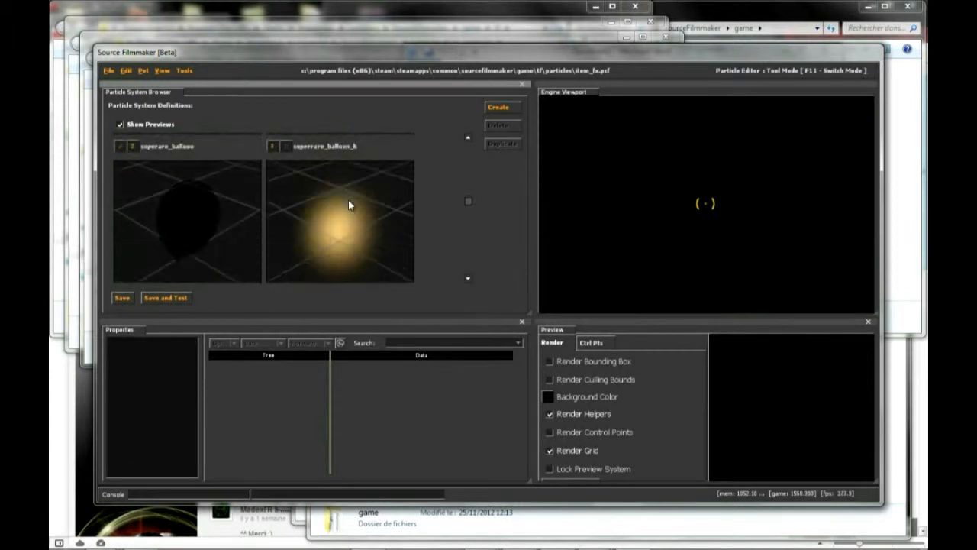
{"action": "scroll", "coordinate": [349, 205], "scroll_direction": "down", "scroll_amount": 4}
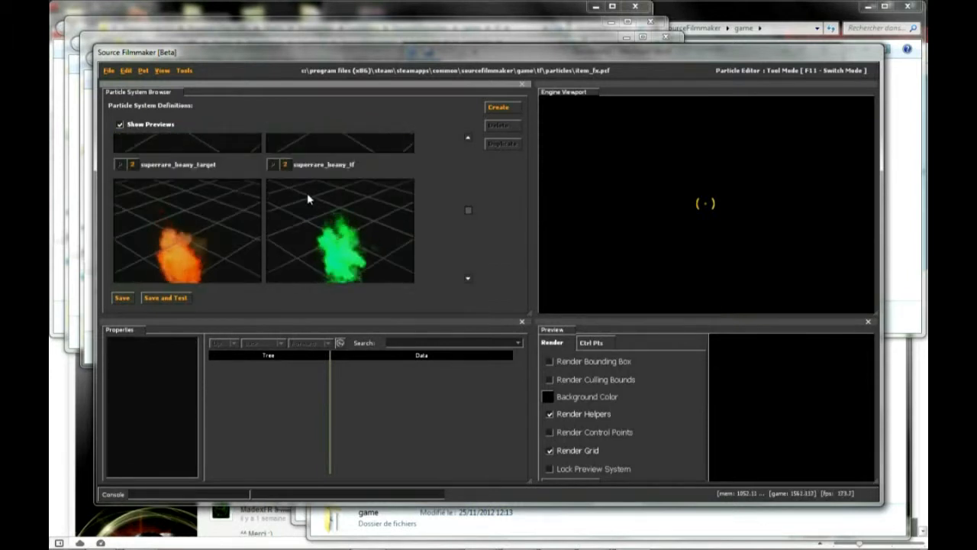
{"action": "scroll", "coordinate": [322, 195], "scroll_direction": "up", "scroll_amount": 2}
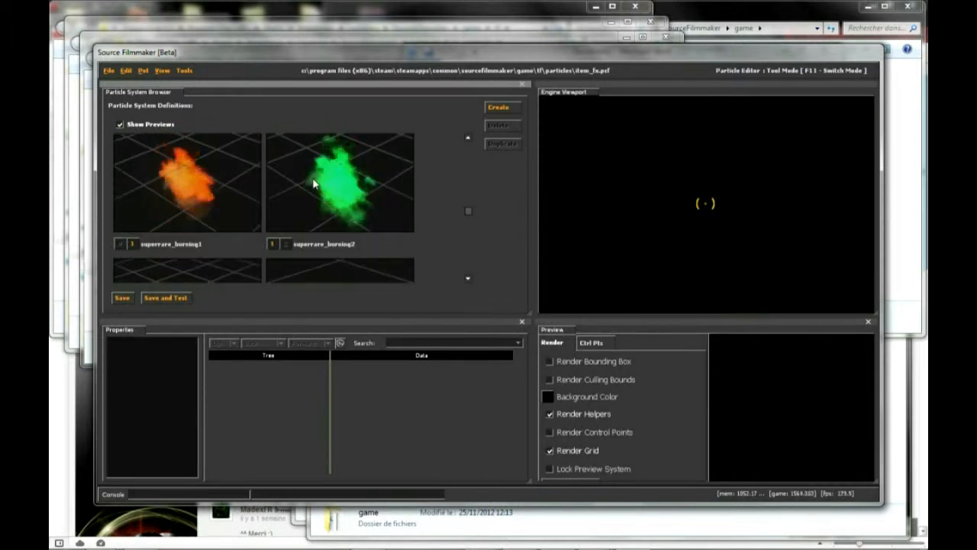
{"action": "scroll", "coordinate": [313, 184], "scroll_direction": "down", "scroll_amount": 5}
{"action": "scroll", "coordinate": [312, 180], "scroll_direction": "down", "scroll_amount": 5}
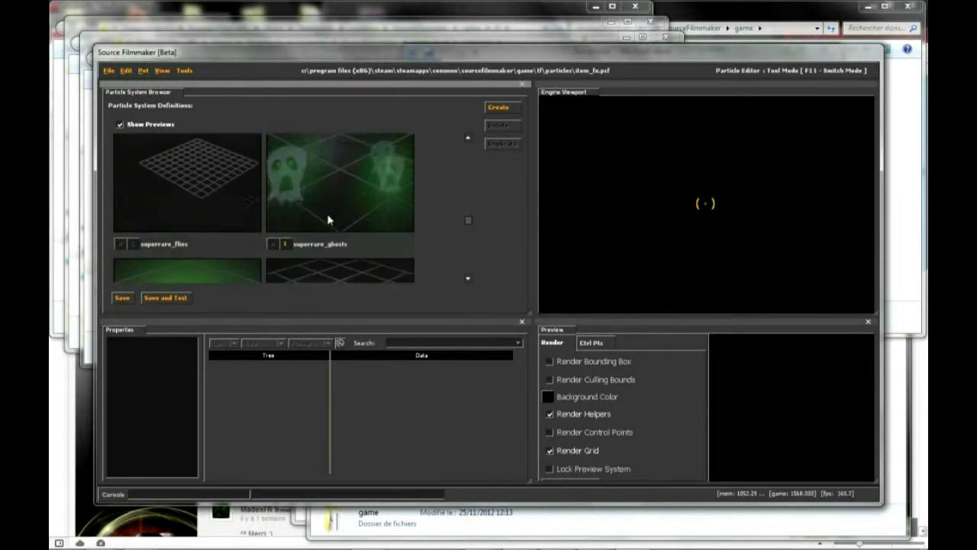
{"action": "scroll", "coordinate": [327, 217], "scroll_direction": "down", "scroll_amount": 2}
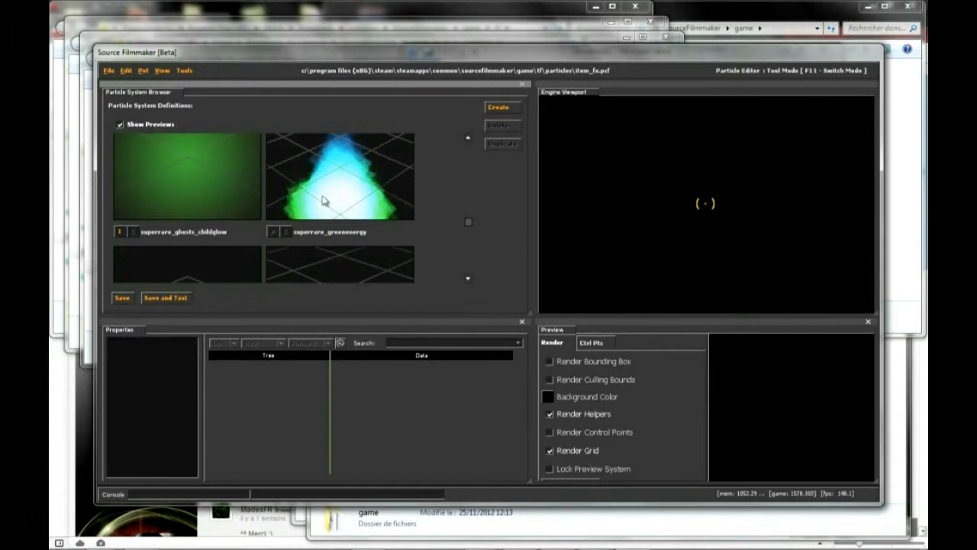
{"action": "scroll", "coordinate": [336, 210], "scroll_direction": "down", "scroll_amount": 5}
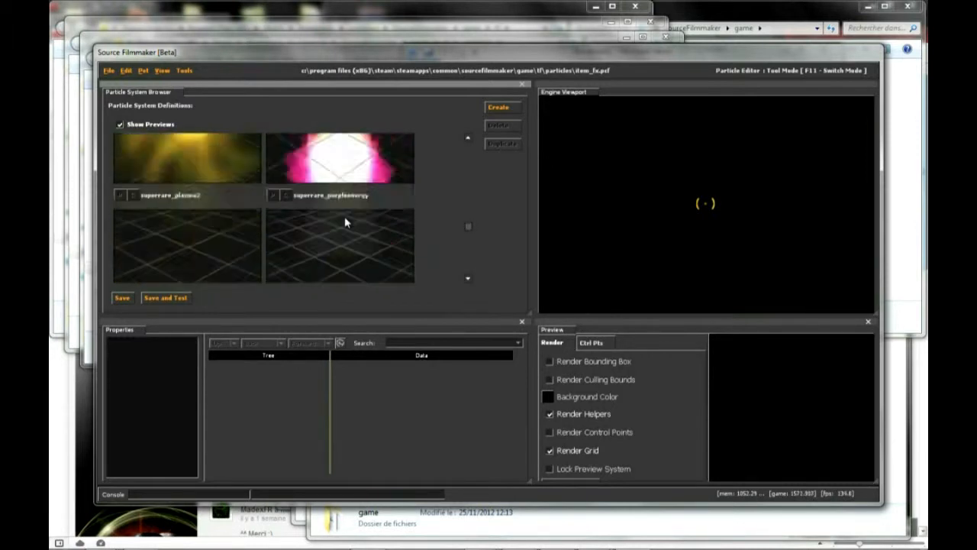
{"action": "scroll", "coordinate": [344, 216], "scroll_direction": "down", "scroll_amount": 5}
Duplicate the green superrare_test particle system under the name "pqrticle tutto".
{"action": "left_click", "coordinate": [341, 173]}
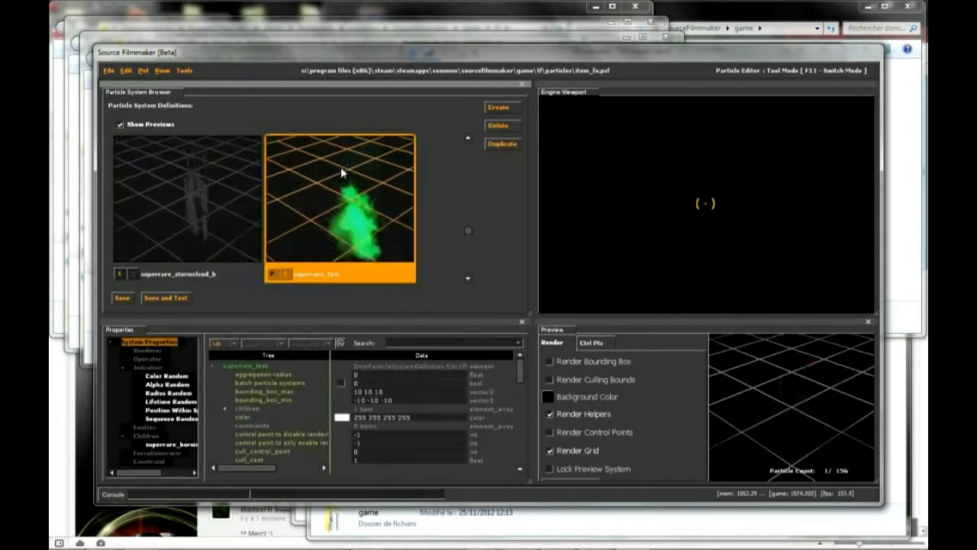
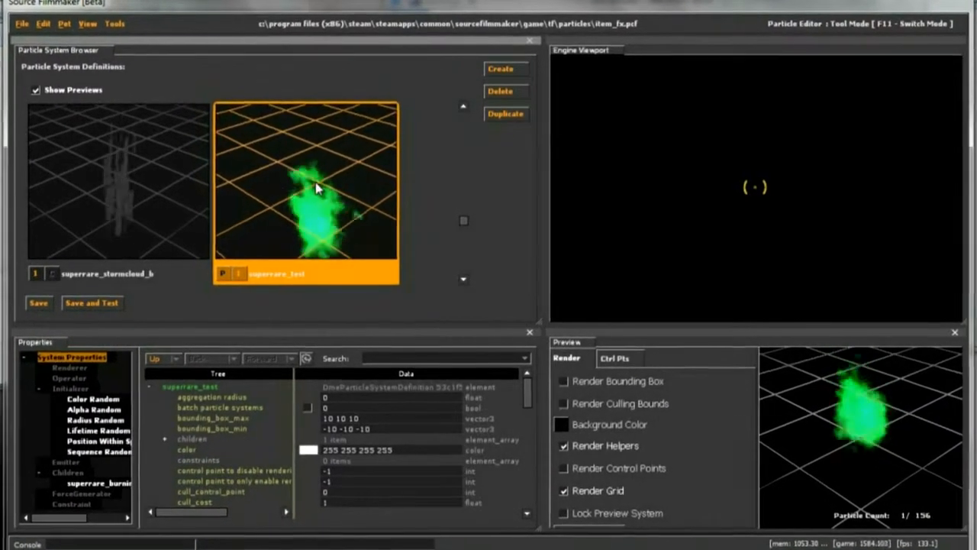
{"action": "left_click", "coordinate": [507, 107]}
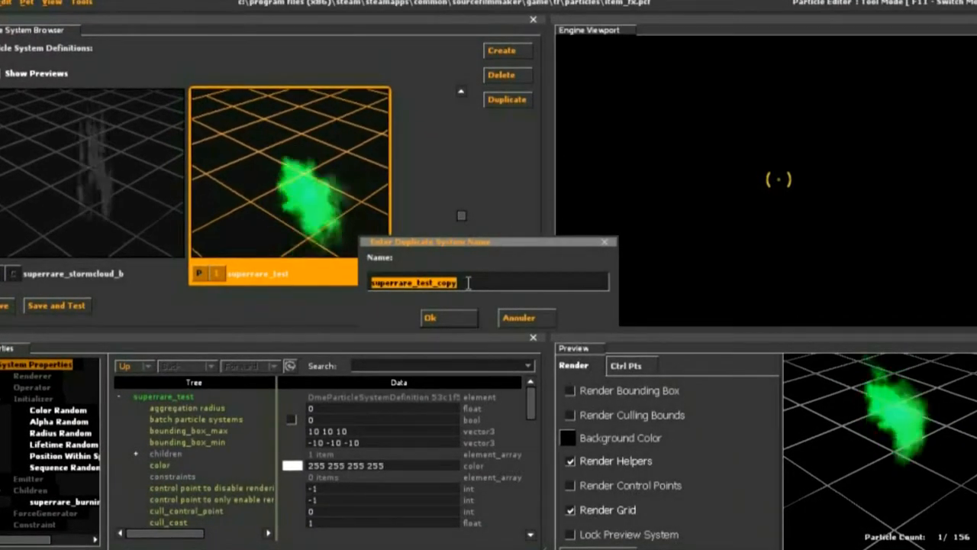
{"action": "type", "text": "pqrticu"}
{"action": "key", "text": "BackSpace"}
{"action": "key", "text": "BackSpace"}
{"action": "key", "text": "BackSpace"}
{"action": "type", "text": "icle tutto"}
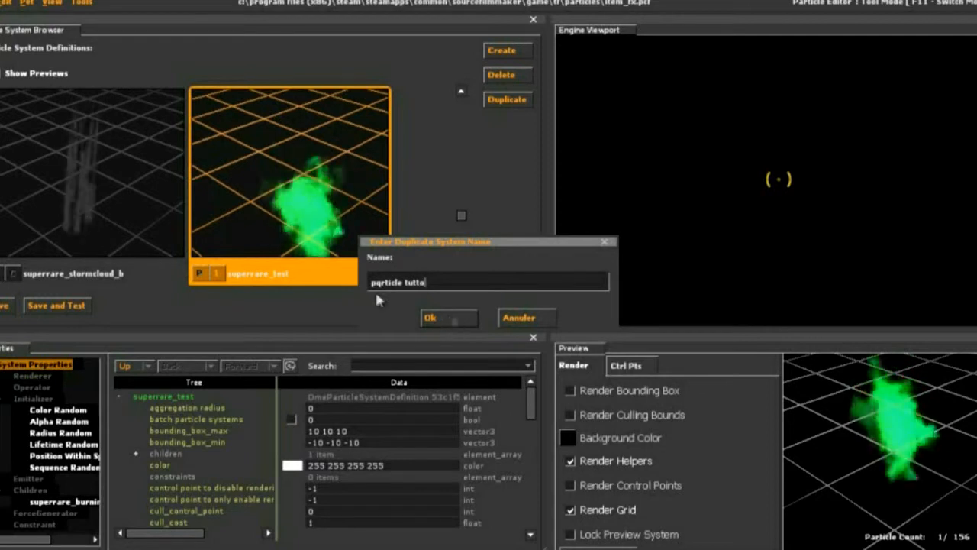
{"action": "left_click", "coordinate": [446, 316]}
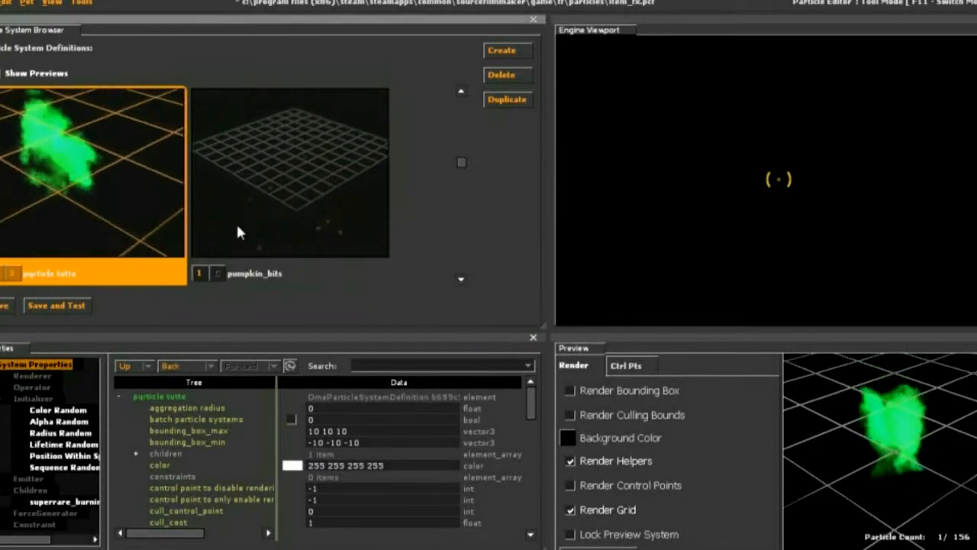
Set color1 of the duplicated particle system's Color Random initializer to pure red, 255 0 0 255.
{"action": "scroll", "coordinate": [129, 212], "scroll_direction": "up", "scroll_amount": 3}
{"action": "scroll", "coordinate": [121, 220], "scroll_direction": "down", "scroll_amount": 4}
{"action": "scroll", "coordinate": [107, 229], "scroll_direction": "up", "scroll_amount": 1}
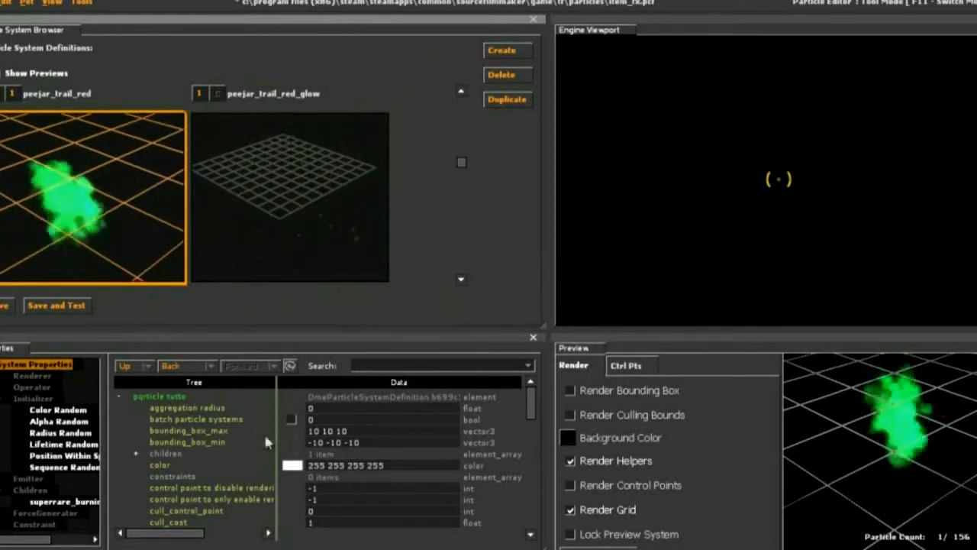
{"action": "left_click", "coordinate": [58, 410]}
{"action": "left_click_drag", "start_coordinate": [526, 401], "coordinate": [515, 503]}
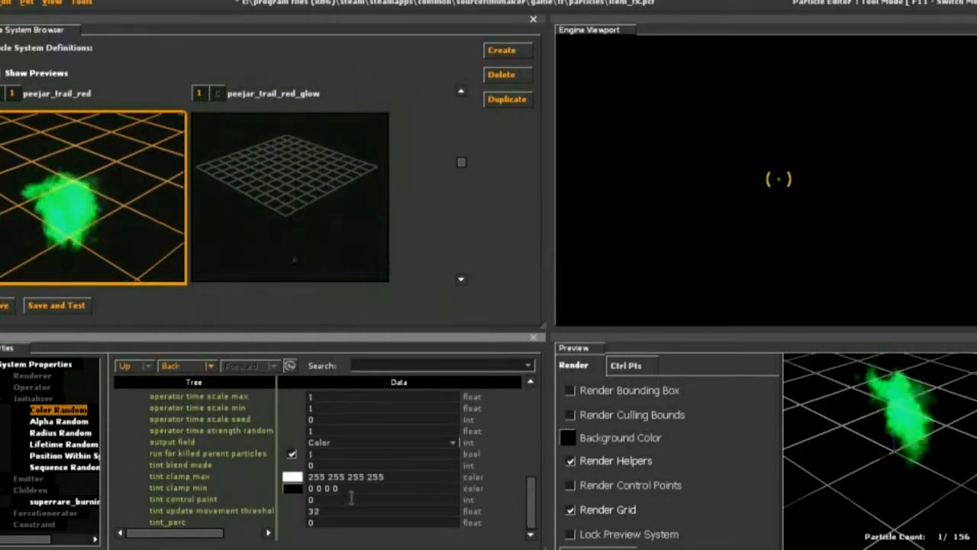
{"action": "left_click", "coordinate": [69, 420]}
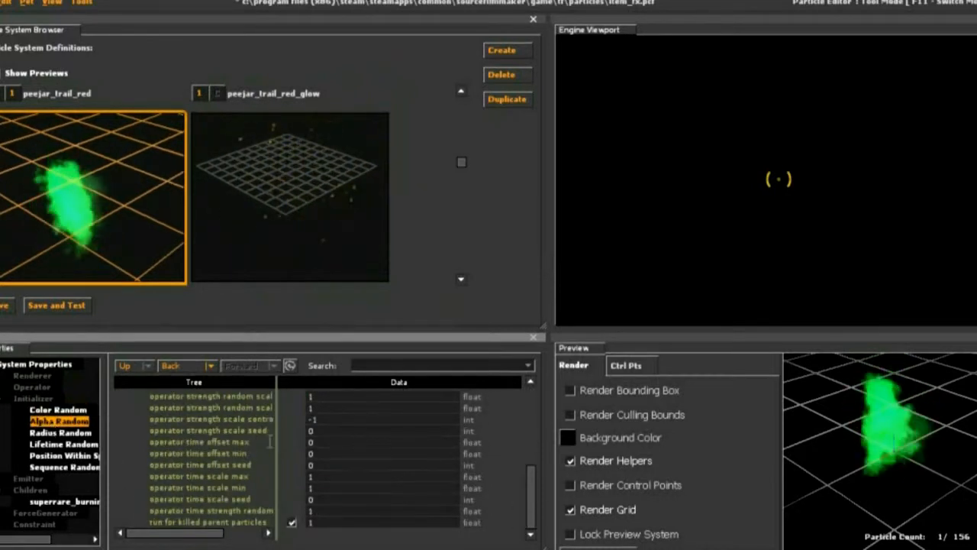
{"action": "left_click", "coordinate": [81, 410]}
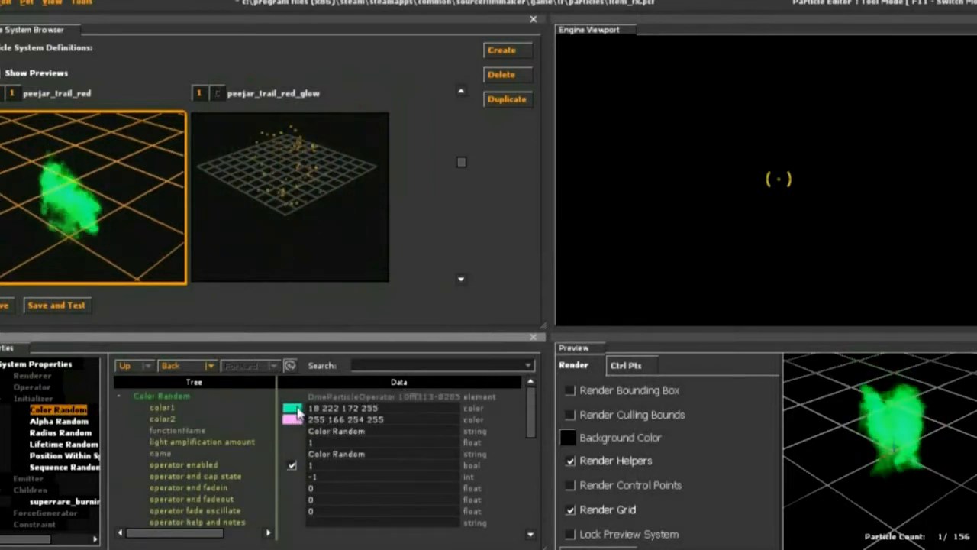
{"action": "left_click", "coordinate": [292, 408]}
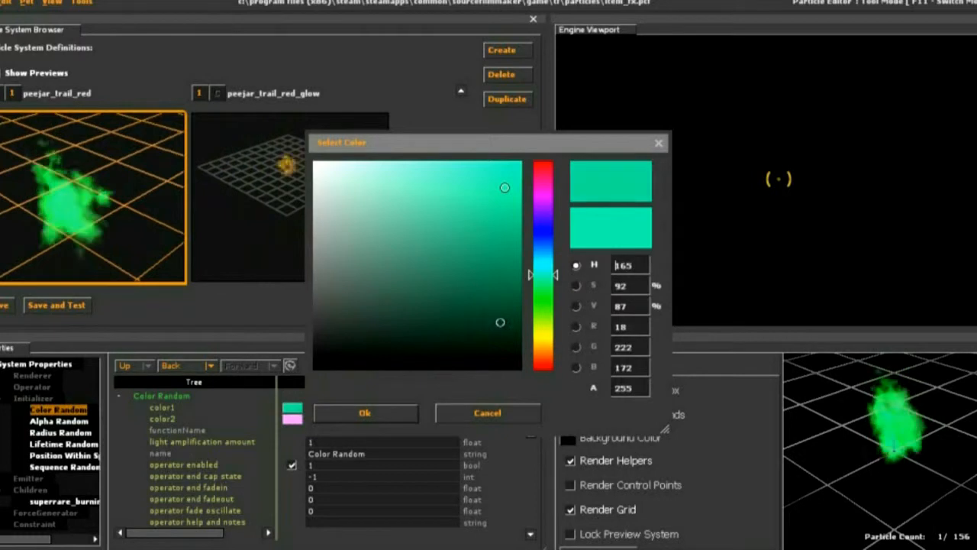
{"action": "mouse_move", "coordinate": [347, 355]}
{"action": "left_mouse_down"}
{"action": "mouse_move", "coordinate": [327, 357]}
{"action": "mouse_move", "coordinate": [334, 316]}
{"action": "mouse_move", "coordinate": [306, 151]}
{"action": "mouse_move", "coordinate": [528, 154]}
{"action": "left_mouse_up"}
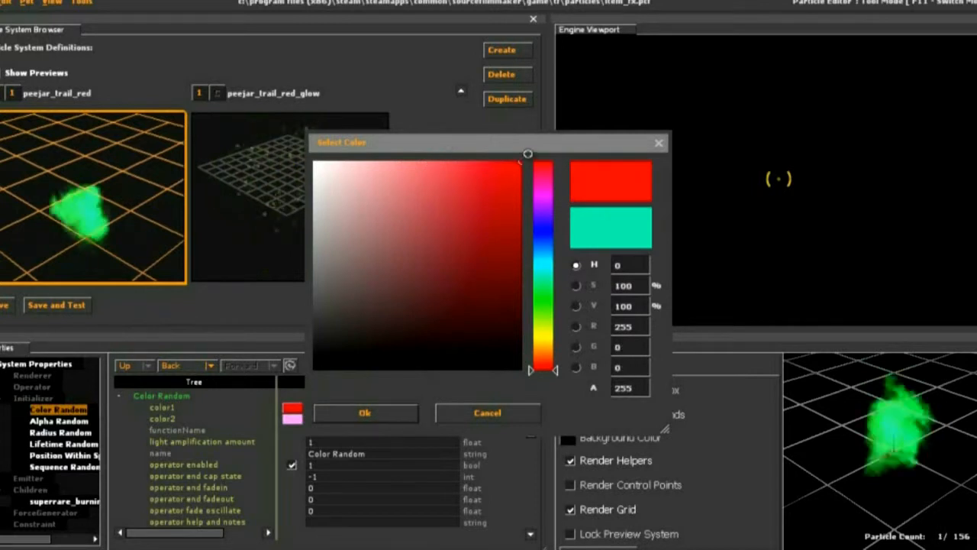
{"action": "left_click", "coordinate": [358, 409]}
Set color2 of the Color Random initializer to a dark purple, 52 7 51 255.
{"action": "left_click", "coordinate": [294, 419]}
{"action": "mouse_move", "coordinate": [465, 229]}
{"action": "left_mouse_down"}
{"action": "mouse_move", "coordinate": [521, 164]}
{"action": "mouse_move", "coordinate": [493, 327]}
{"action": "left_mouse_up"}
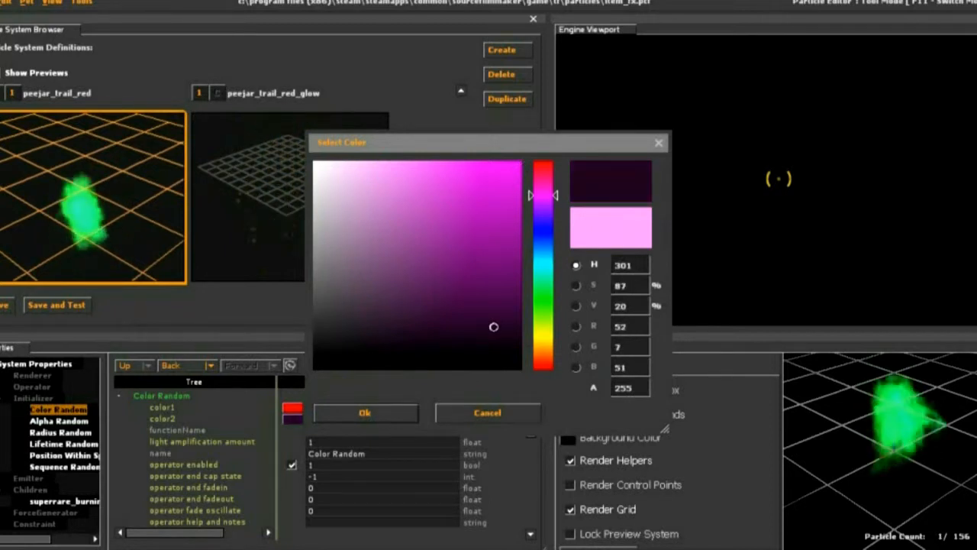
{"action": "left_click", "coordinate": [383, 415]}
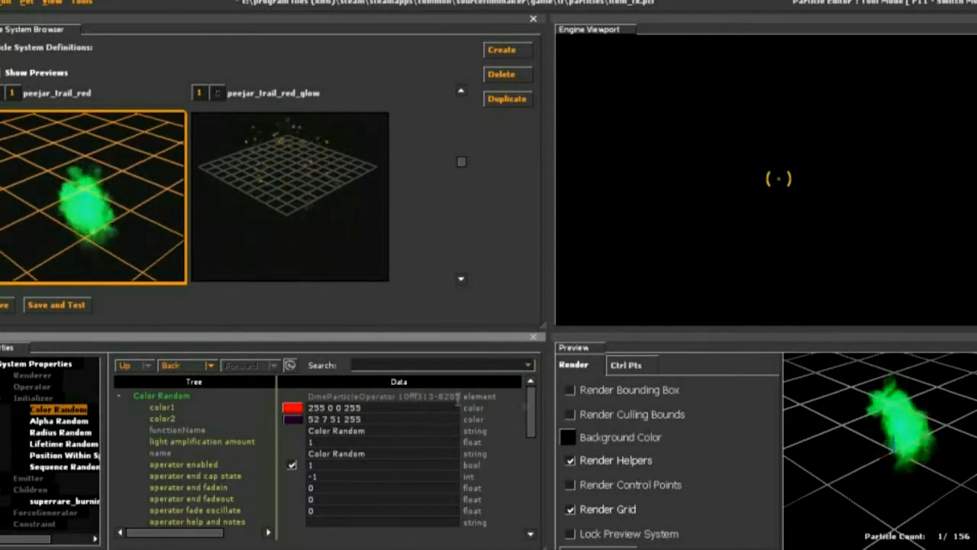
Examine the system properties and the Color, Alpha, Radius and Lifetime Random initializers for further editable settings.
{"action": "left_click", "coordinate": [35, 364]}
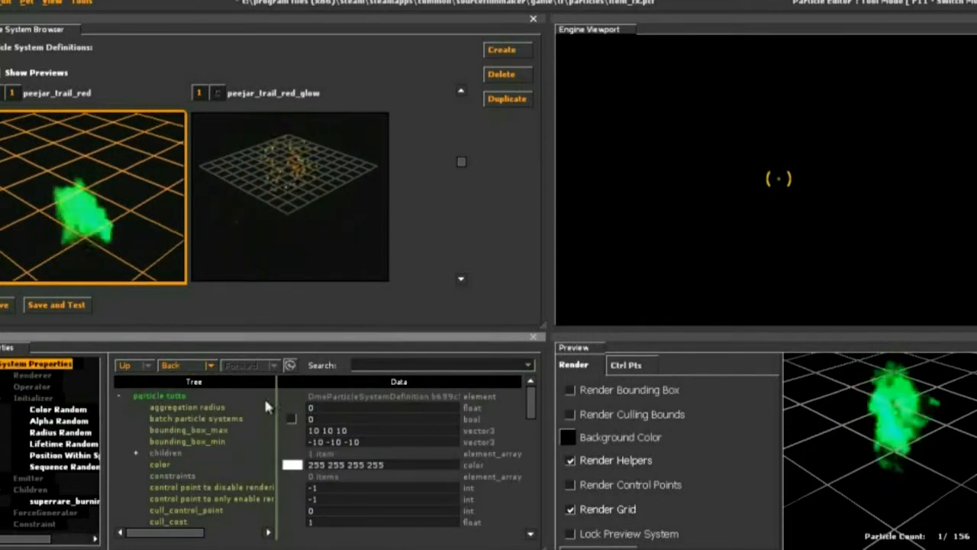
{"action": "scroll", "coordinate": [260, 412], "scroll_direction": "down", "scroll_amount": 5}
{"action": "scroll", "coordinate": [284, 450], "scroll_direction": "up", "scroll_amount": 3}
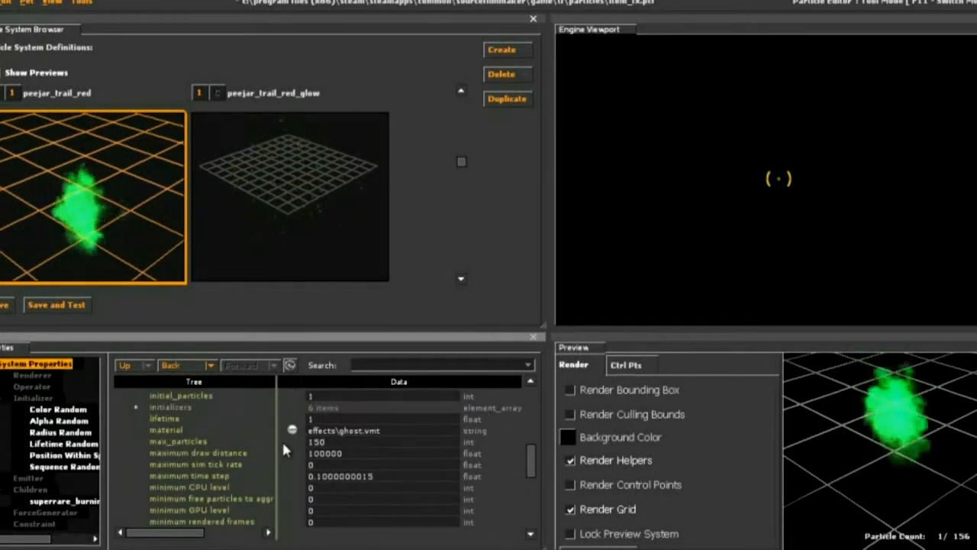
{"action": "left_click", "coordinate": [67, 410]}
{"action": "left_click", "coordinate": [69, 421]}
{"action": "scroll", "coordinate": [434, 462], "scroll_direction": "up", "scroll_amount": 5}
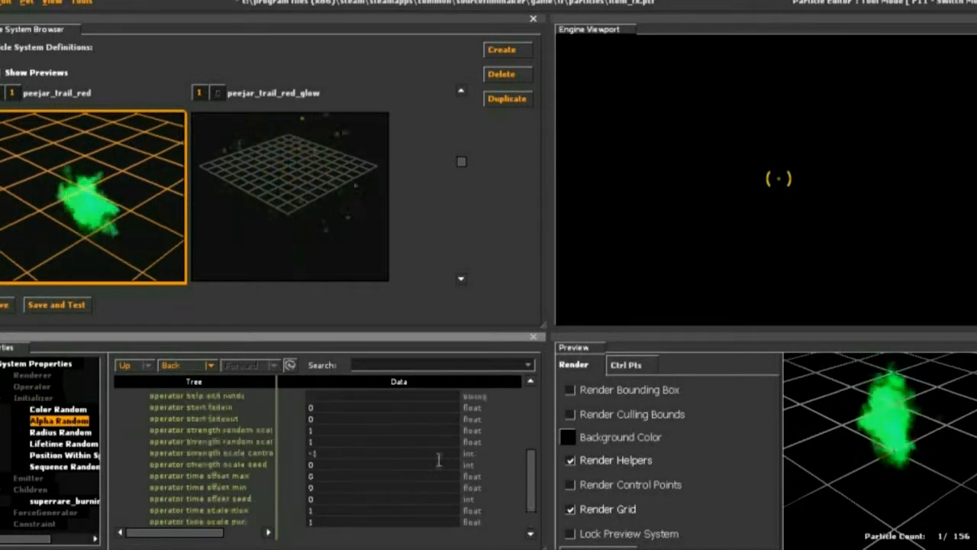
{"action": "left_click", "coordinate": [61, 432]}
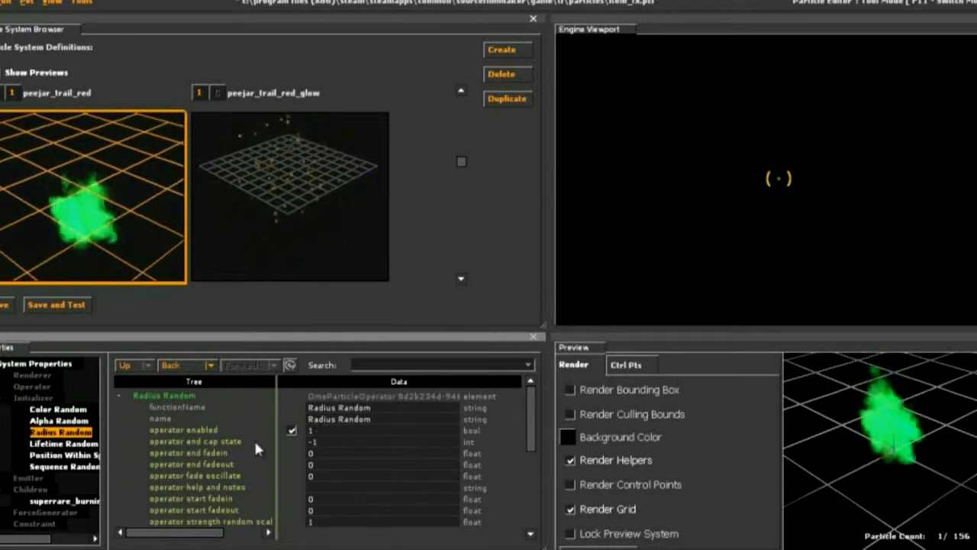
{"action": "left_click", "coordinate": [69, 444]}
{"action": "scroll", "coordinate": [424, 444], "scroll_direction": "down", "scroll_amount": 5}
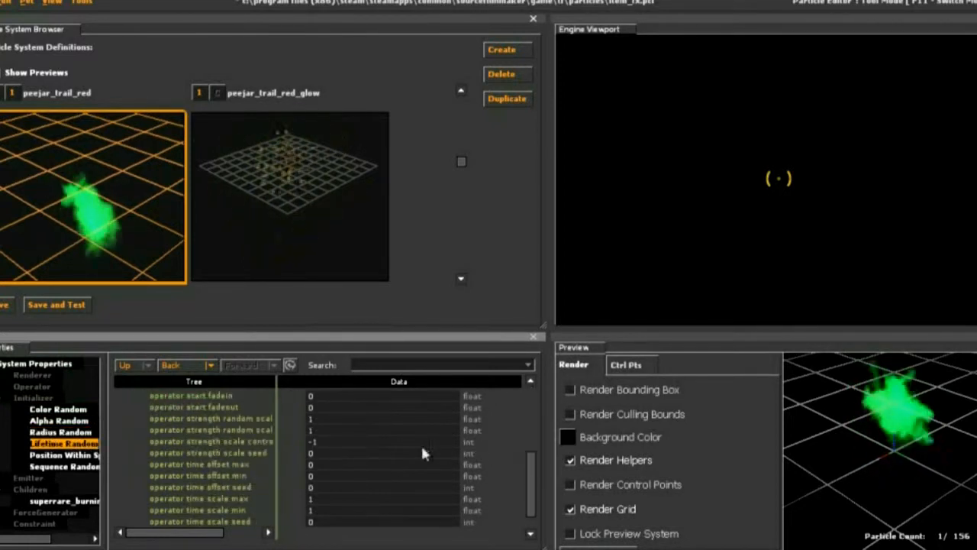
In the Position Within Sphere Random initializer, enable bias in local system and set operator end fadein to about 1.1.
{"action": "left_click", "coordinate": [65, 455]}
{"action": "scroll", "coordinate": [348, 437], "scroll_direction": "up", "scroll_amount": 5}
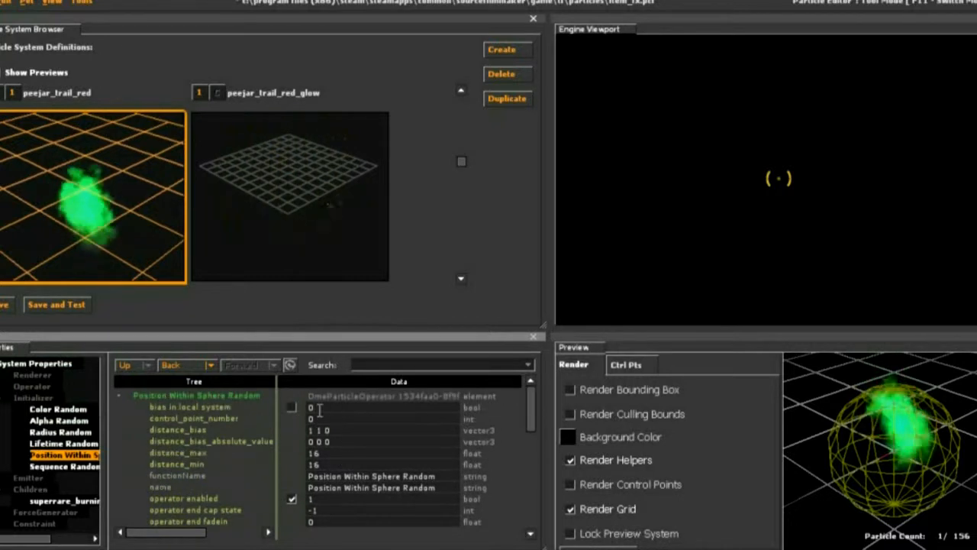
{"action": "type", "text": "1"}
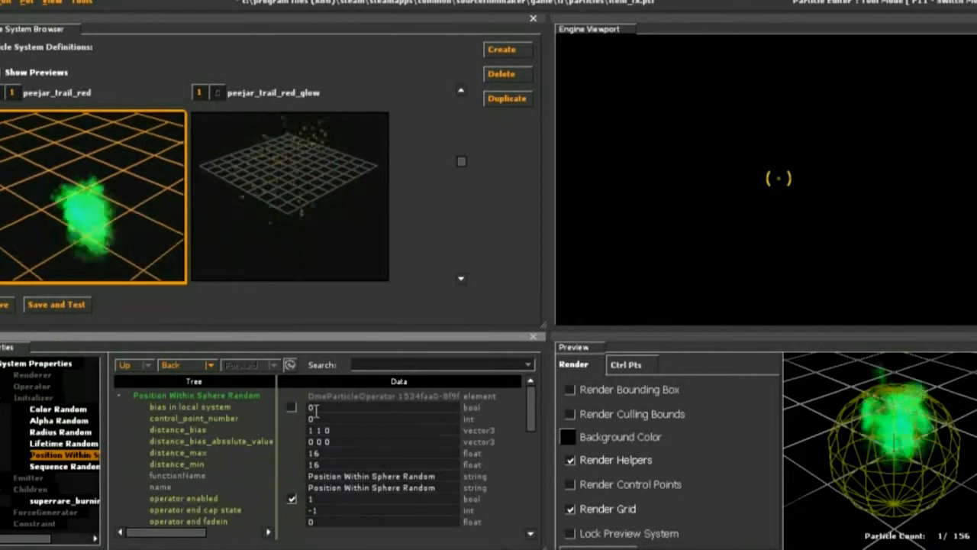
{"action": "scroll", "coordinate": [346, 452], "scroll_direction": "down", "scroll_amount": 2}
{"action": "left_click", "coordinate": [325, 454]}
{"action": "scroll", "coordinate": [327, 453], "scroll_direction": "up", "scroll_amount": 7}
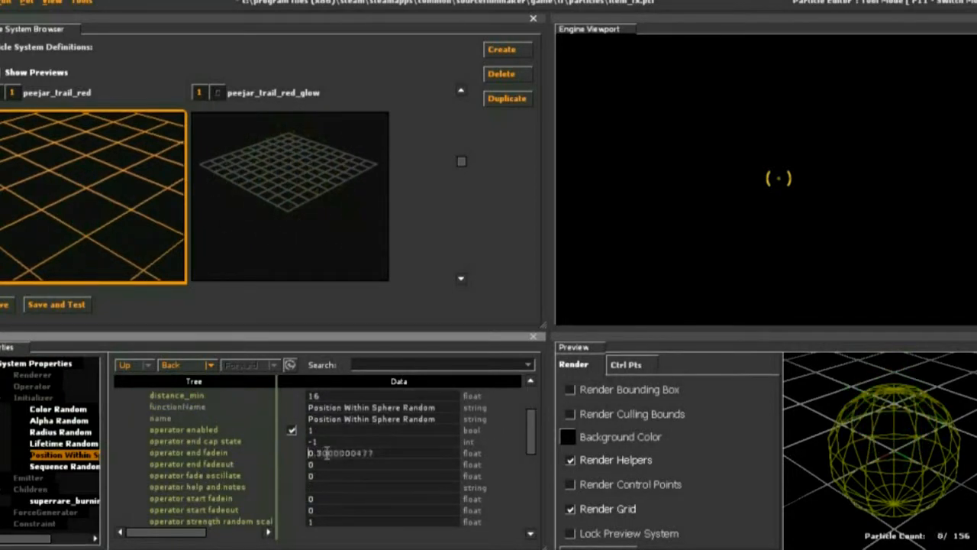
{"action": "scroll", "coordinate": [359, 476], "scroll_direction": "down", "scroll_amount": 4}
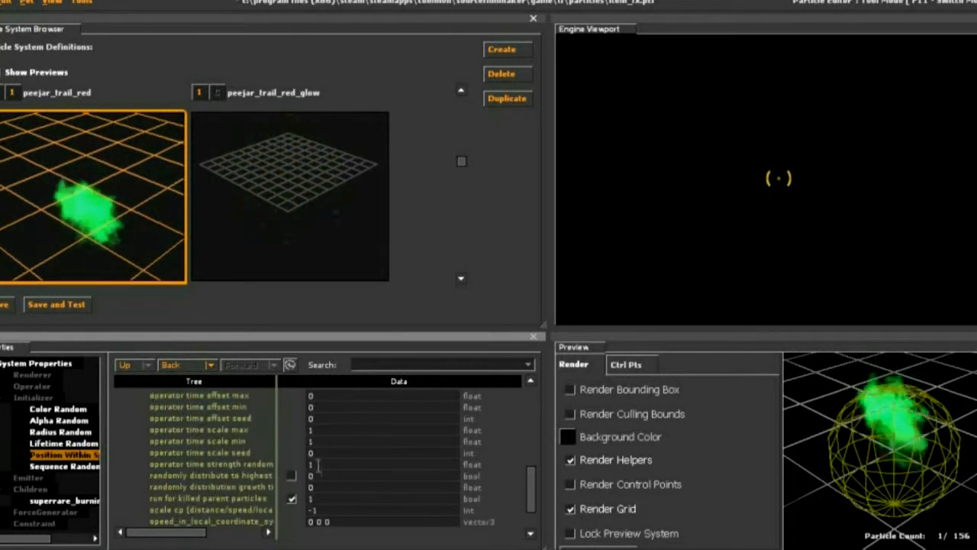
{"action": "scroll", "coordinate": [316, 454], "scroll_direction": "up", "scroll_amount": 6}
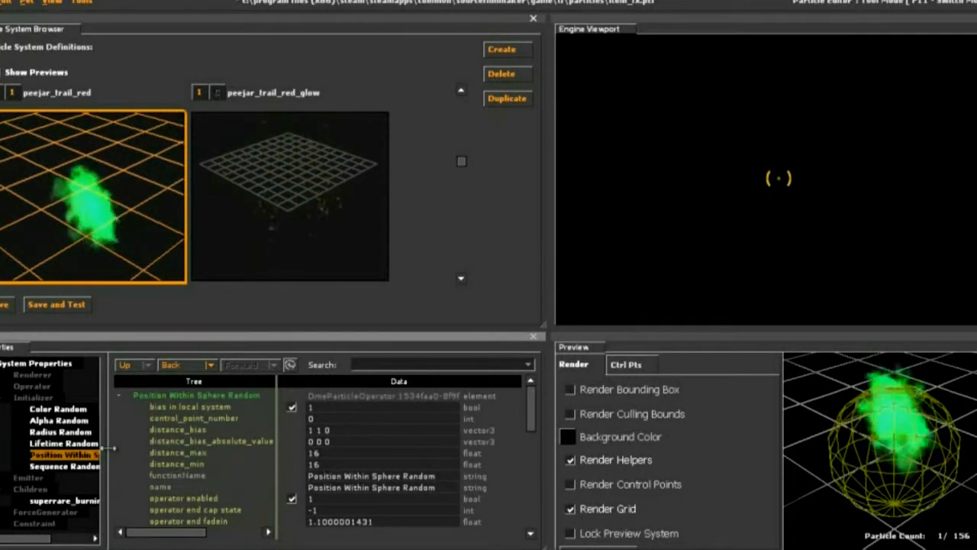
Widen the property columns and review the Sequence Random initializer, the superrare_burning2 child and the ForceGenerator category.
{"action": "left_click", "coordinate": [67, 466]}
{"action": "scroll", "coordinate": [504, 489], "scroll_direction": "down", "scroll_amount": 4}
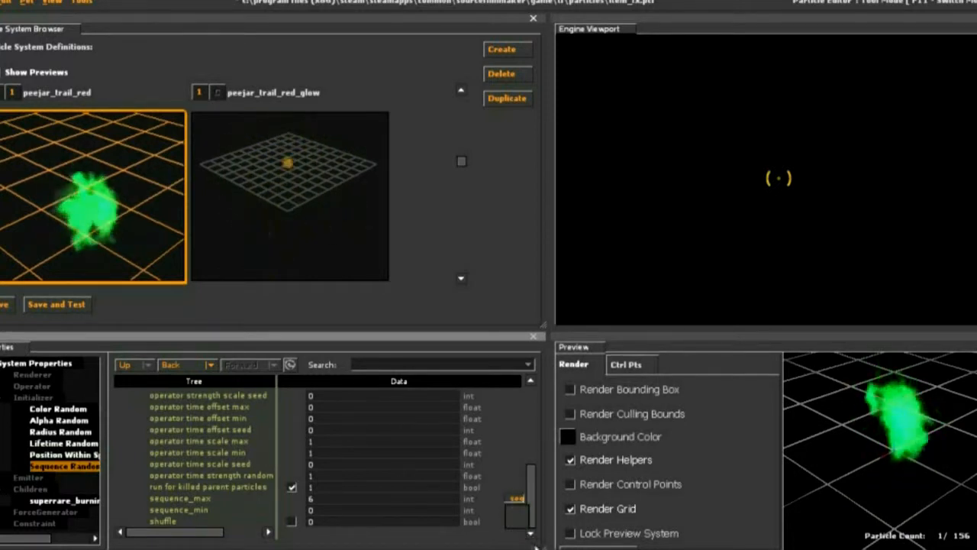
{"action": "left_click_drag", "start_coordinate": [549, 488], "coordinate": [646, 488]}
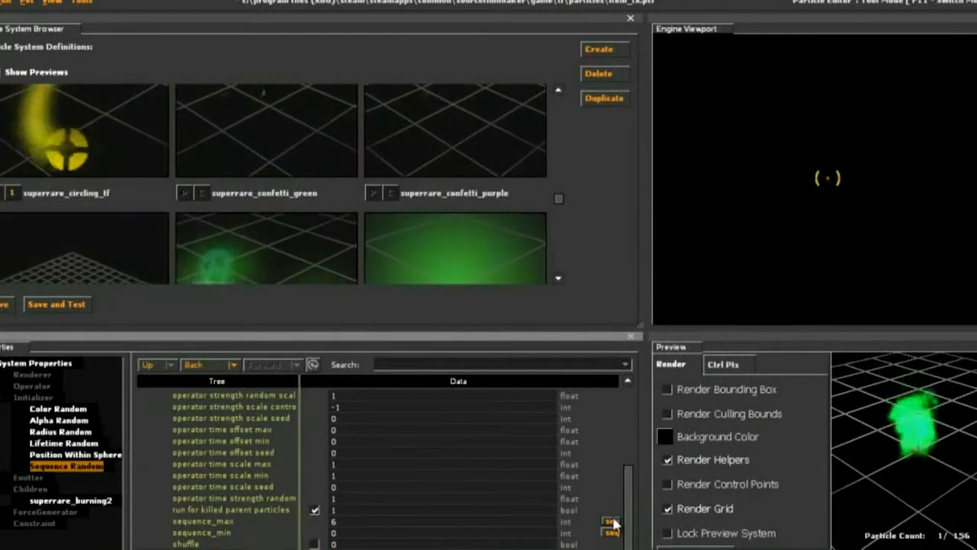
{"action": "left_click", "coordinate": [315, 509]}
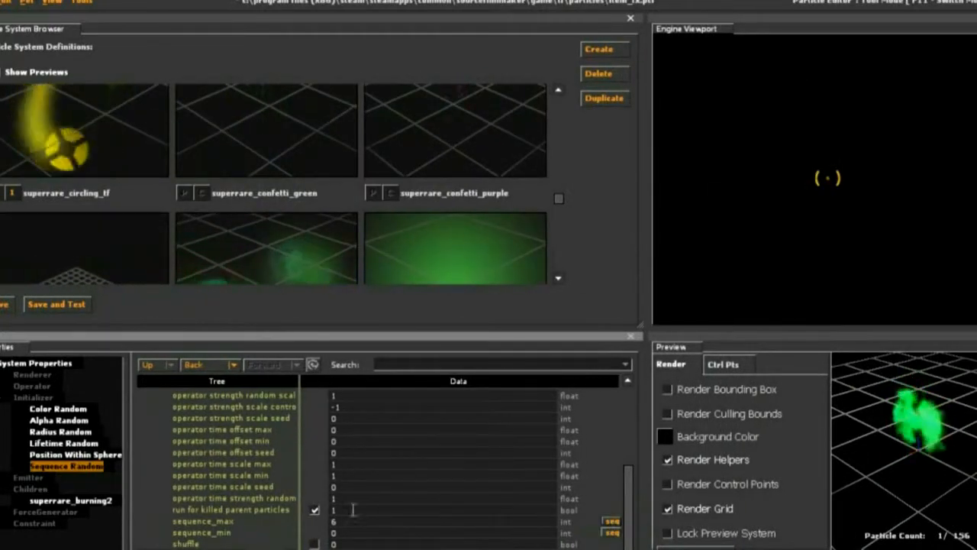
{"action": "left_click", "coordinate": [76, 500]}
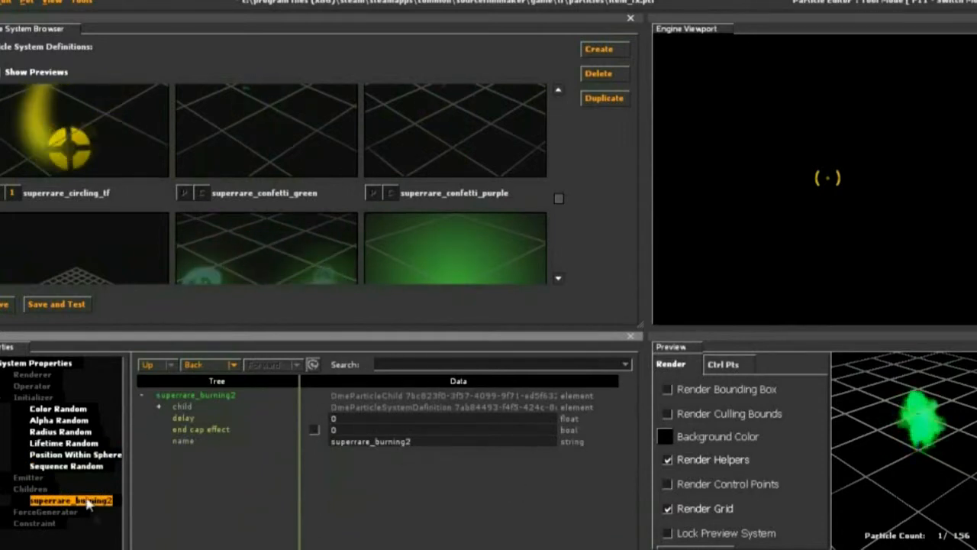
{"action": "left_click", "coordinate": [45, 511]}
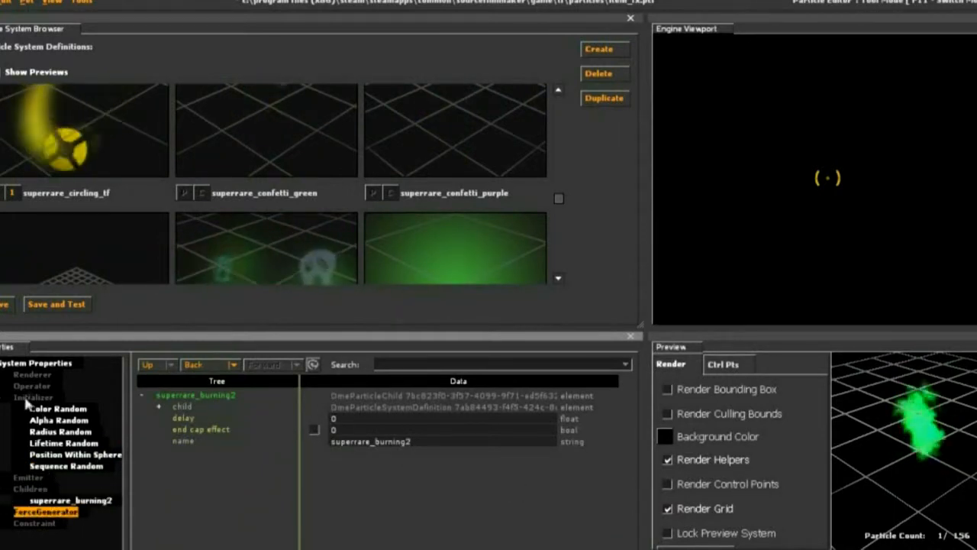
Change the particle system's material to console\background_gravelpit.vmt in the system properties.
{"action": "left_click", "coordinate": [35, 364]}
{"action": "scroll", "coordinate": [297, 453], "scroll_direction": "down", "scroll_amount": 6}
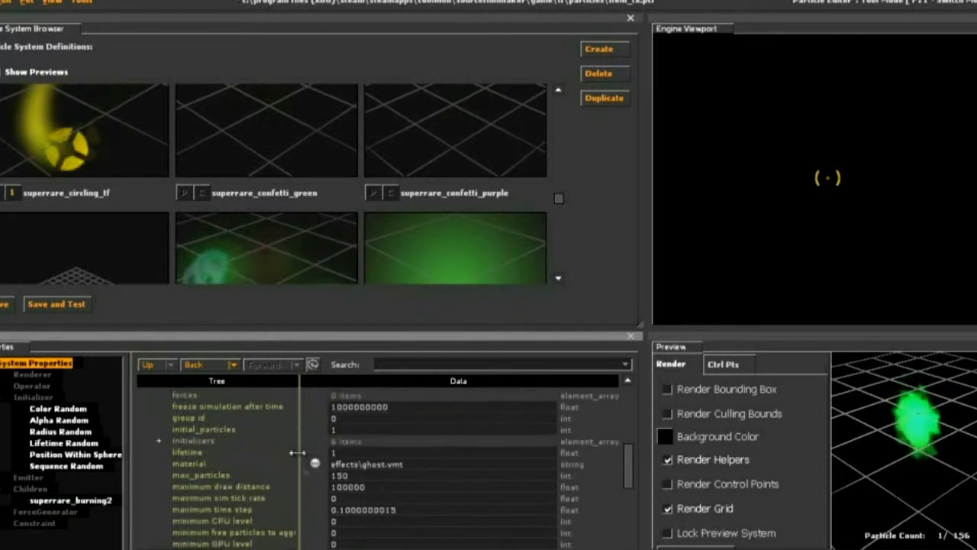
{"action": "left_click", "coordinate": [315, 463]}
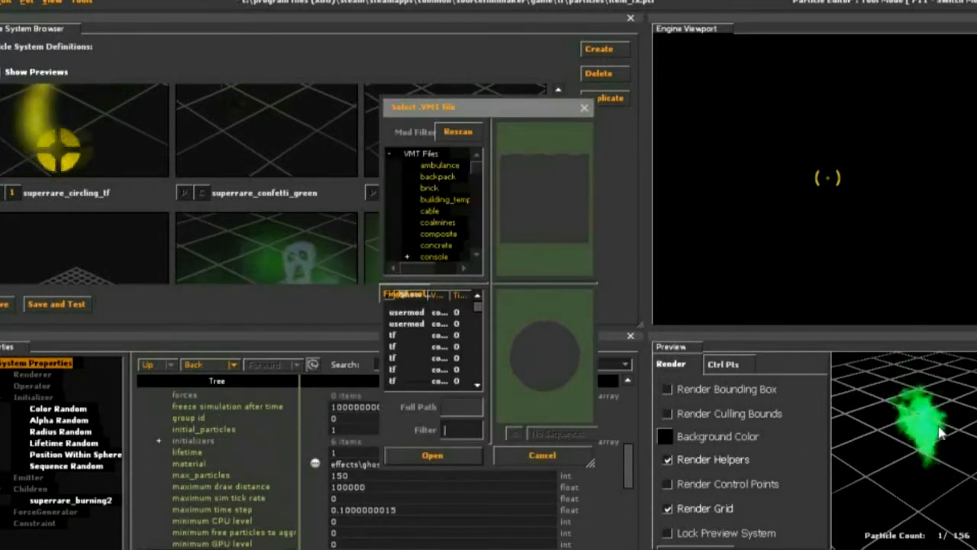
{"action": "left_click", "coordinate": [419, 324]}
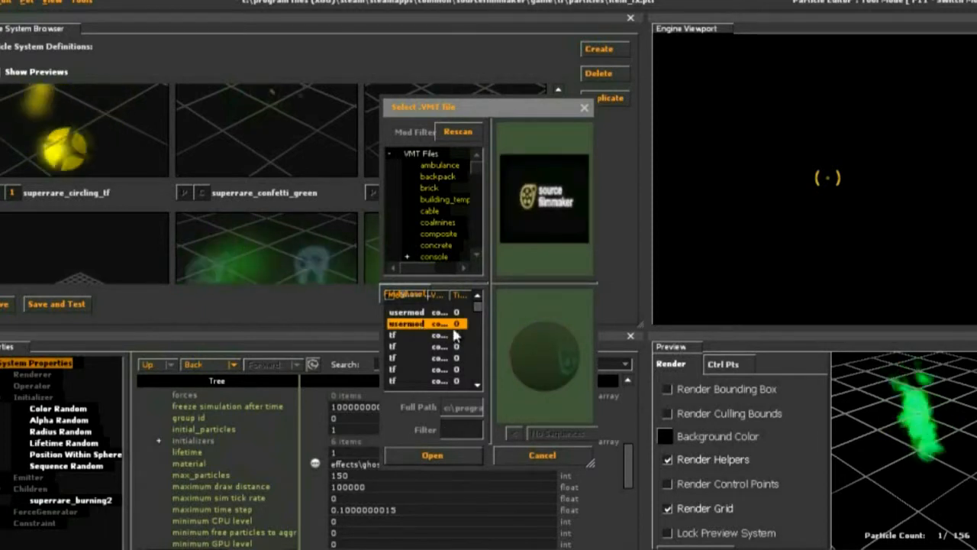
{"action": "left_click", "coordinate": [454, 358]}
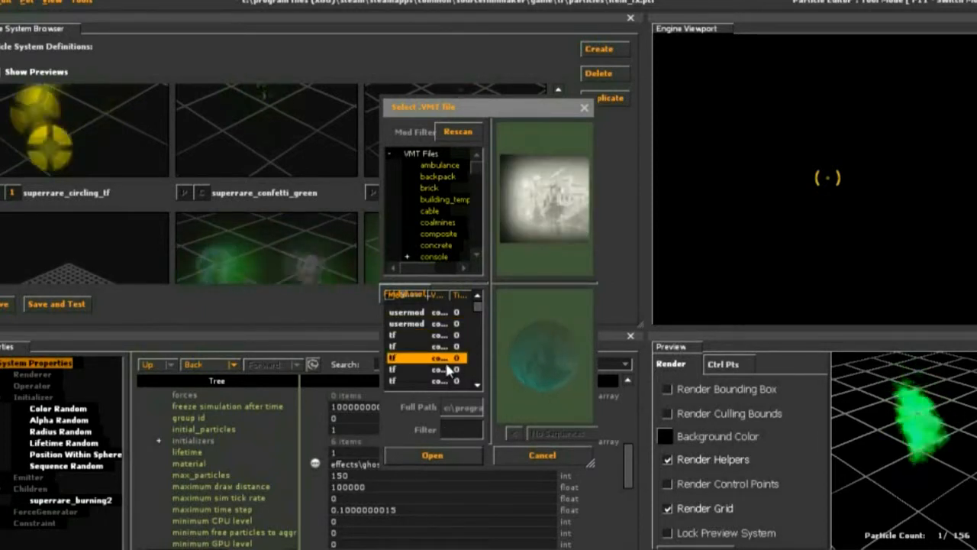
{"action": "left_click", "coordinate": [460, 451]}
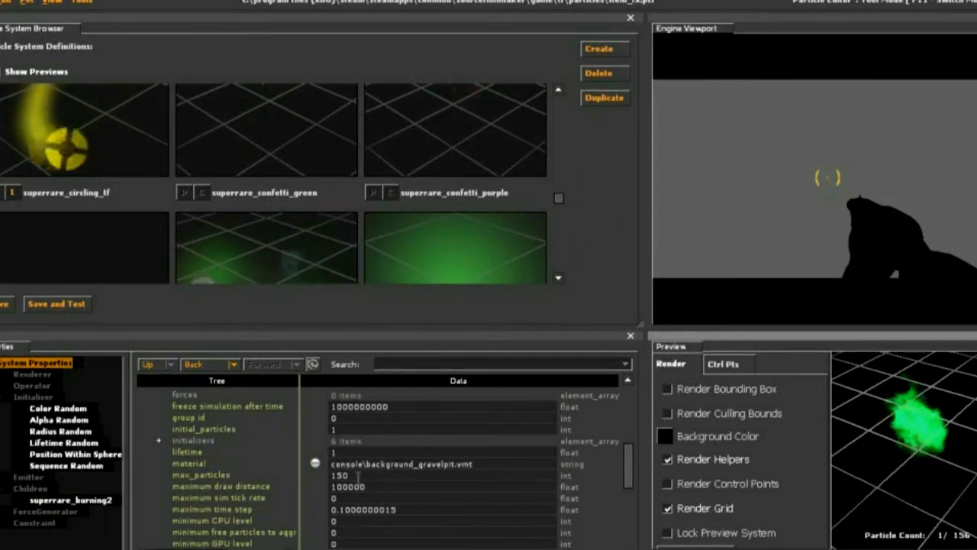
Set the particle system's material to plaster\plasterwallpaper004a.vmt.
{"action": "left_click", "coordinate": [318, 464]}
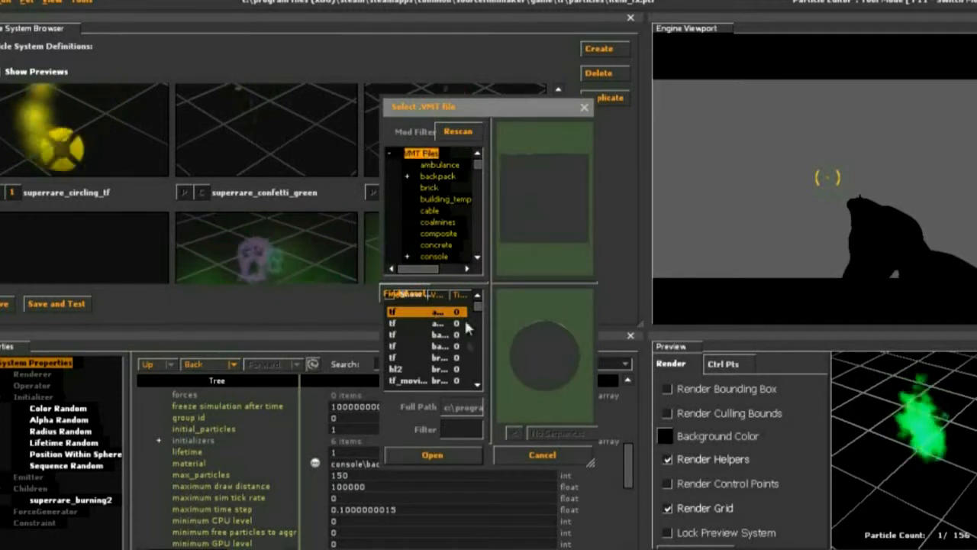
{"action": "scroll", "coordinate": [472, 325], "scroll_direction": "down", "scroll_amount": 5}
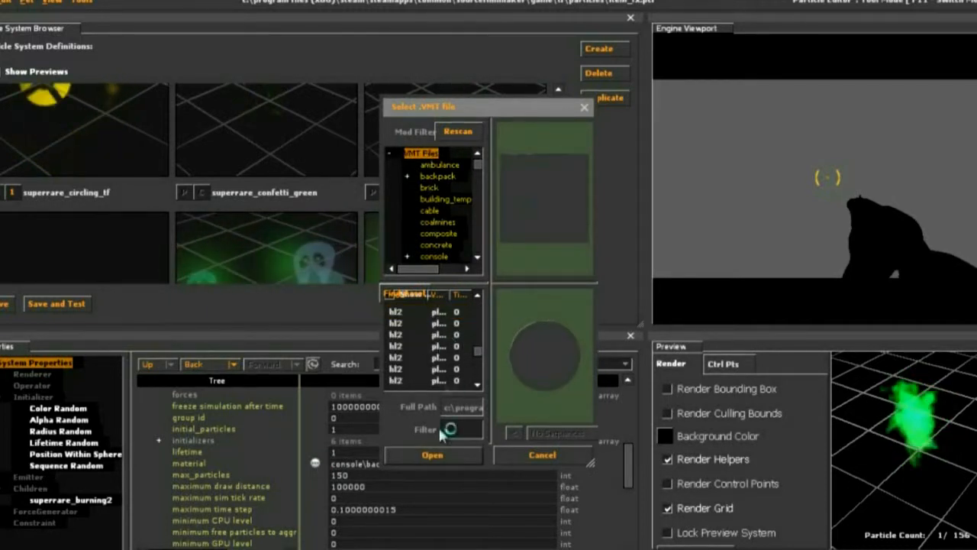
{"action": "left_click", "coordinate": [445, 368]}
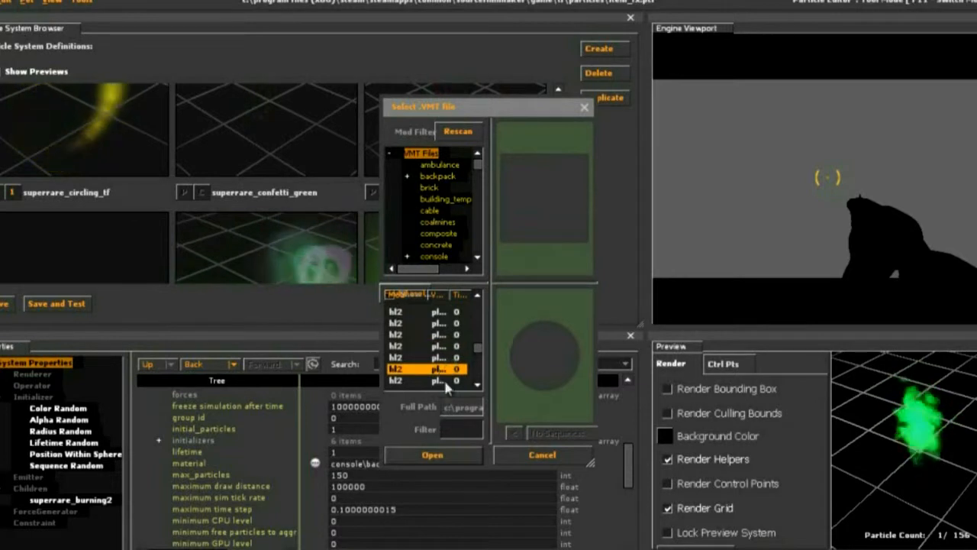
{"action": "left_click", "coordinate": [437, 334]}
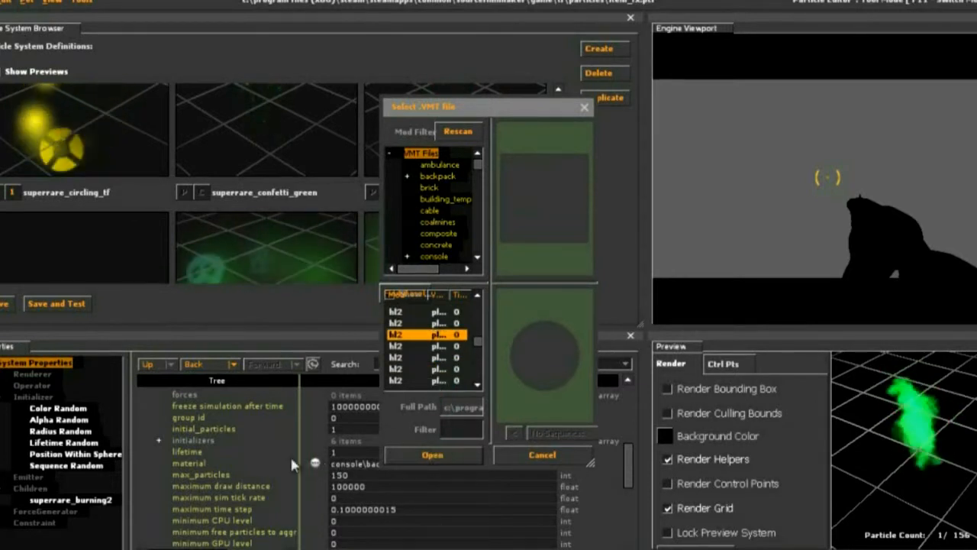
{"action": "left_click", "coordinate": [425, 454]}
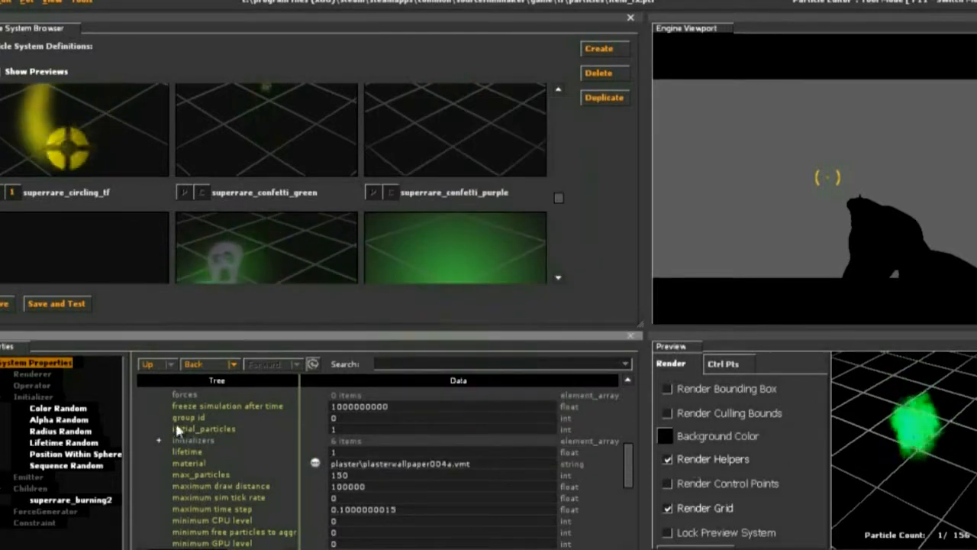
Look at superrare_ghosts and superrare_ghosts_childglow, and duplicate the superrare_greenenergy particle system.
{"action": "left_click", "coordinate": [298, 271]}
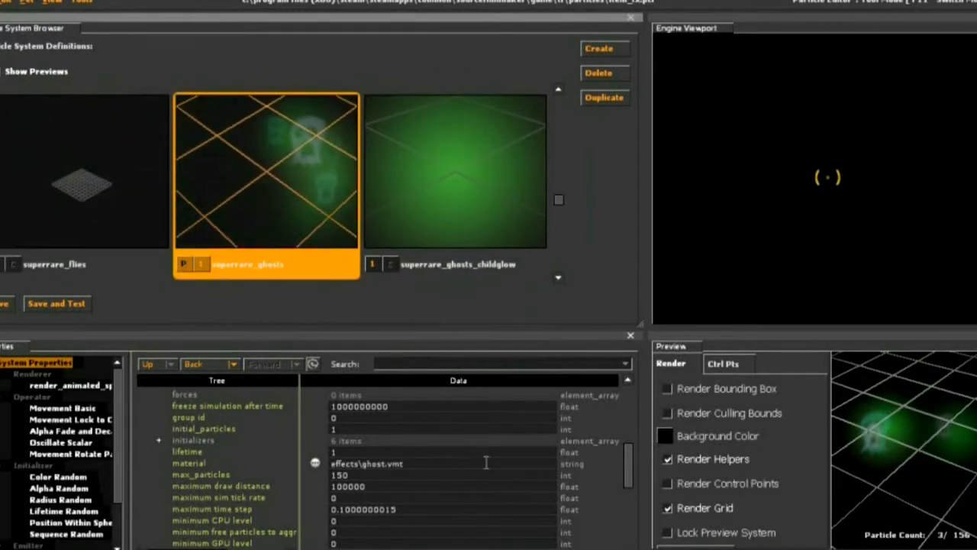
{"action": "left_click", "coordinate": [393, 213]}
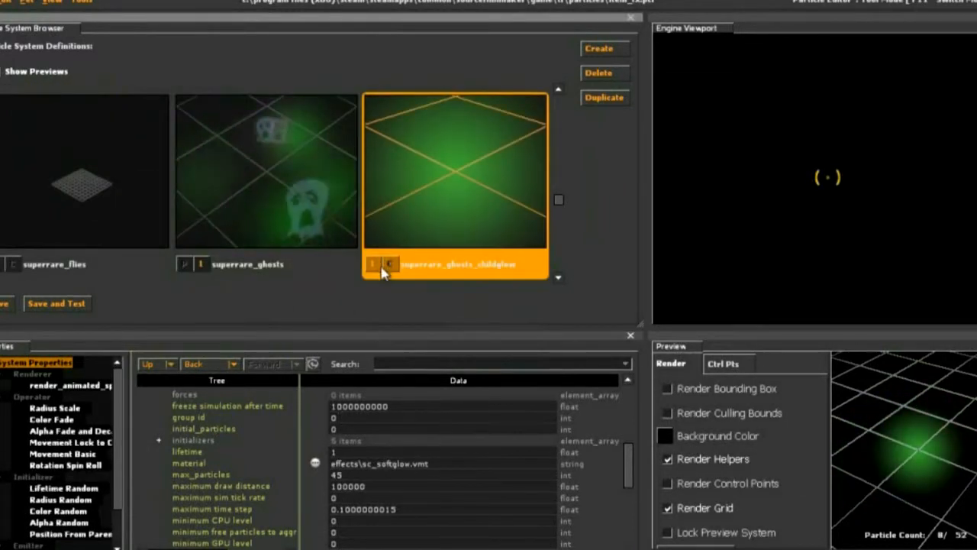
{"action": "scroll", "coordinate": [384, 270], "scroll_direction": "down", "scroll_amount": 4}
{"action": "left_click", "coordinate": [112, 239]}
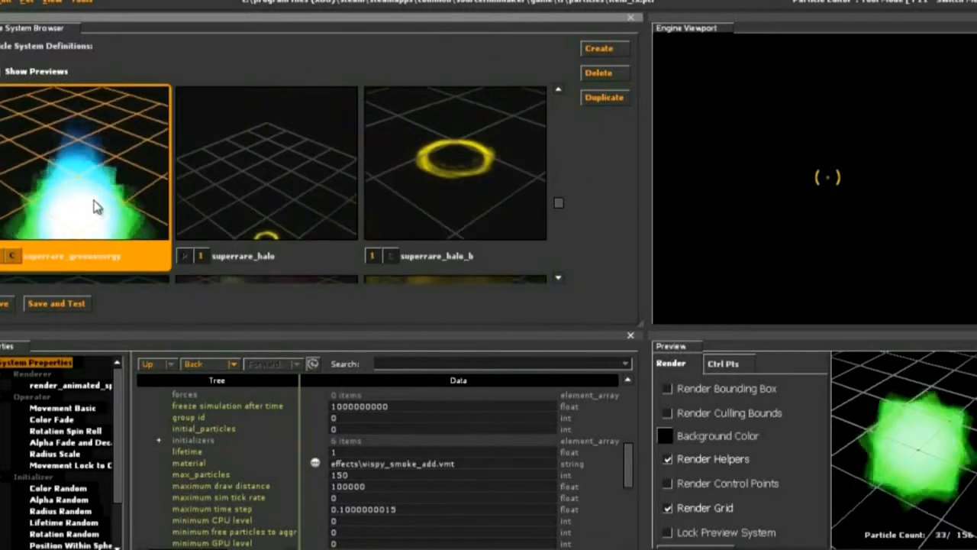
{"action": "left_click", "coordinate": [604, 97]}
{"action": "left_click", "coordinate": [465, 316]}
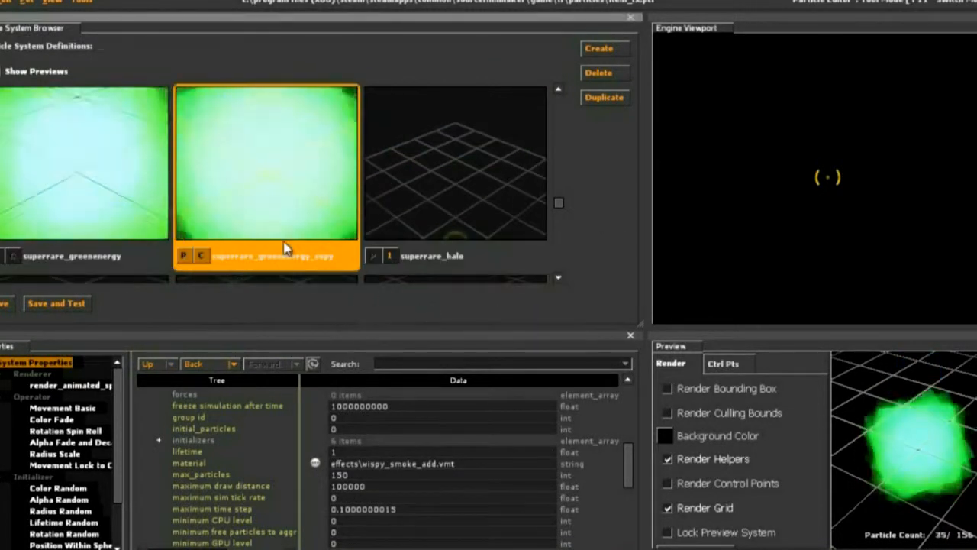
Set the material of the superrare_greenenergy copy to backpack\crafting\ash.vmt in its system properties.
{"action": "left_click", "coordinate": [316, 462]}
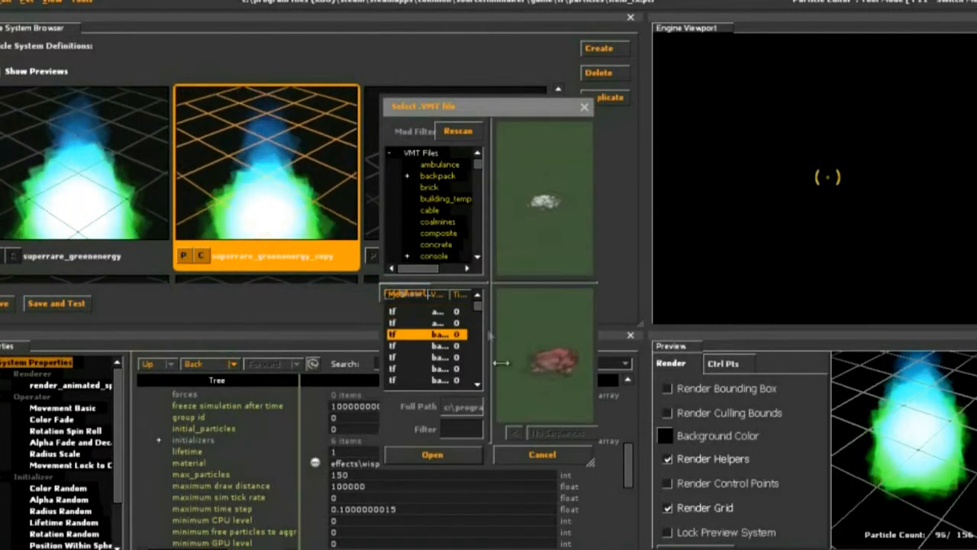
{"action": "left_click", "coordinate": [457, 453]}
{"action": "mouse_move", "coordinate": [915, 450]}
{"action": "left_mouse_down"}
{"action": "mouse_move", "coordinate": [927, 456]}
{"action": "mouse_move", "coordinate": [920, 452]}
{"action": "left_mouse_up"}
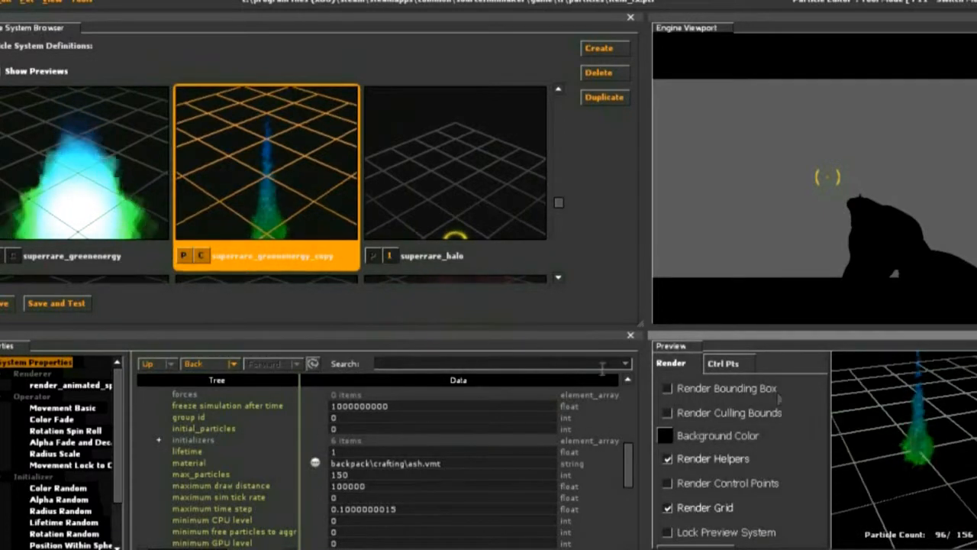
{"action": "left_click_drag", "start_coordinate": [628, 462], "coordinate": [632, 380]}
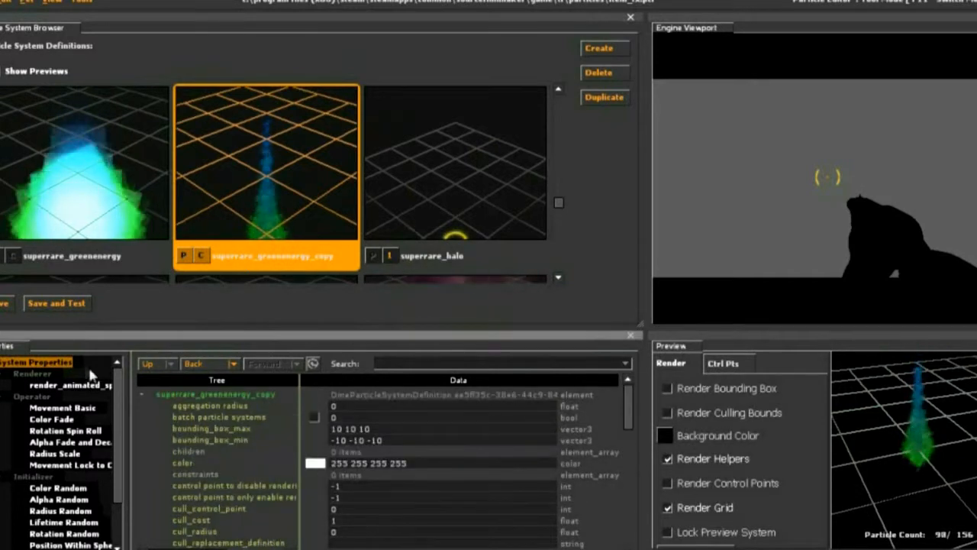
Change the color_fade value of the Color Fade operator to bright red, 254 5 5.
{"action": "left_click", "coordinate": [55, 419]}
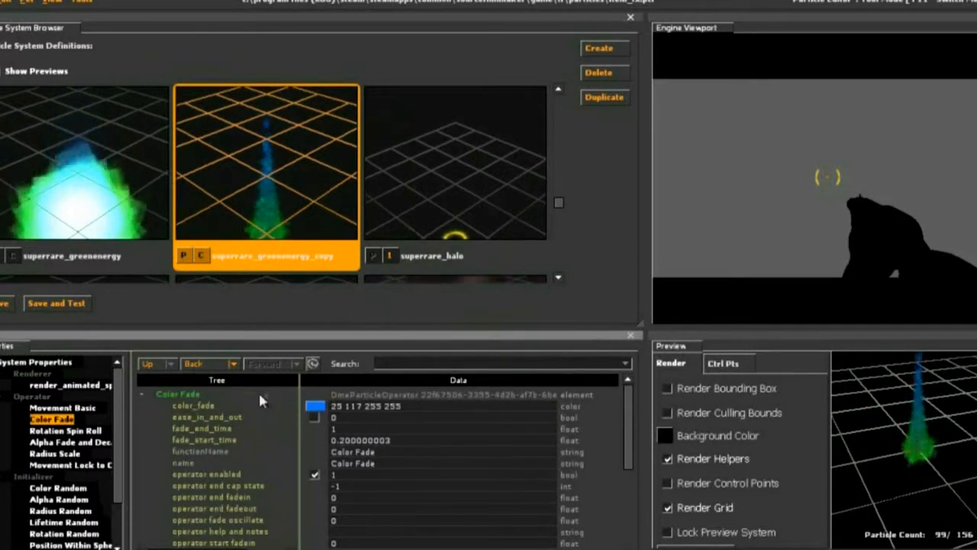
{"action": "left_click", "coordinate": [314, 405]}
{"action": "left_click", "coordinate": [408, 305]}
{"action": "mouse_move", "coordinate": [407, 305]}
{"action": "left_mouse_down"}
{"action": "mouse_move", "coordinate": [347, 346]}
{"action": "mouse_move", "coordinate": [530, 184]}
{"action": "mouse_move", "coordinate": [532, 158]}
{"action": "mouse_move", "coordinate": [517, 161]}
{"action": "mouse_move", "coordinate": [513, 219]}
{"action": "mouse_move", "coordinate": [557, 144]}
{"action": "left_mouse_up"}
{"action": "left_click_drag", "start_coordinate": [513, 219], "coordinate": [518, 160]}
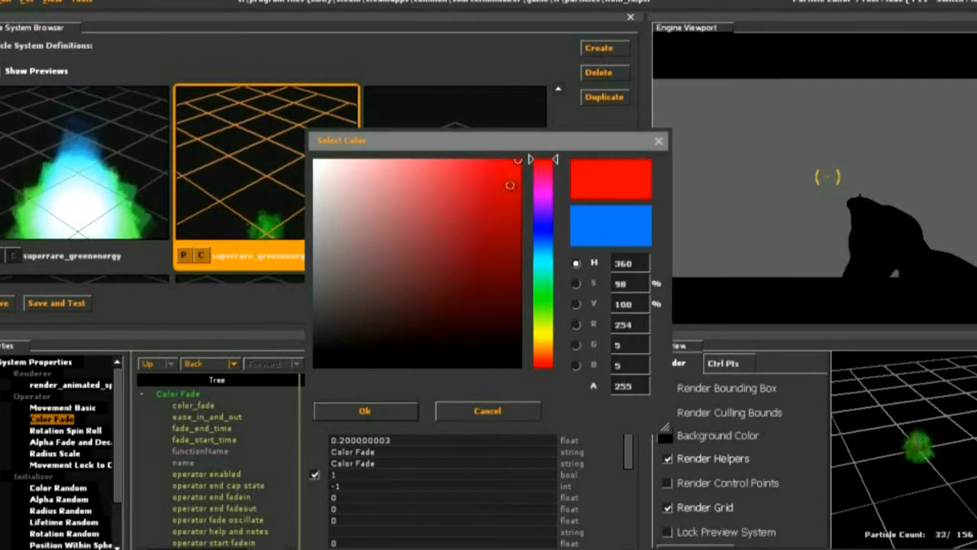
{"action": "left_click", "coordinate": [392, 405]}
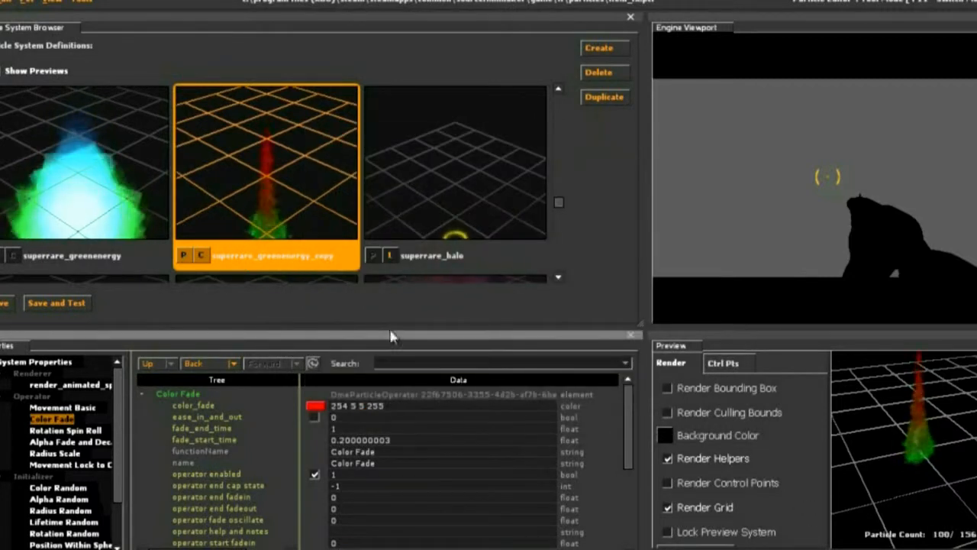
Set color2 of the Color Random initializer to pure red, 255 0 0.
{"action": "left_click", "coordinate": [73, 431]}
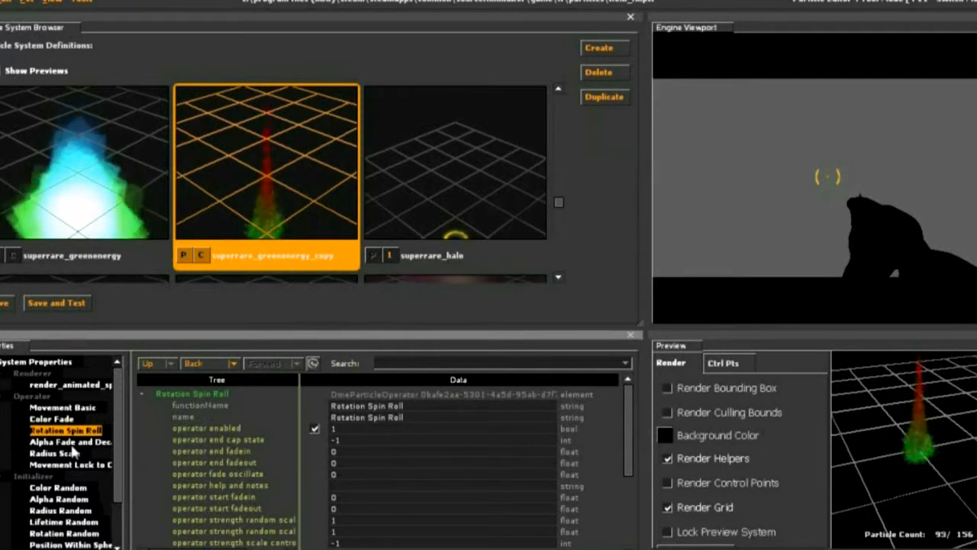
{"action": "left_click", "coordinate": [81, 489]}
{"action": "left_click", "coordinate": [315, 418]}
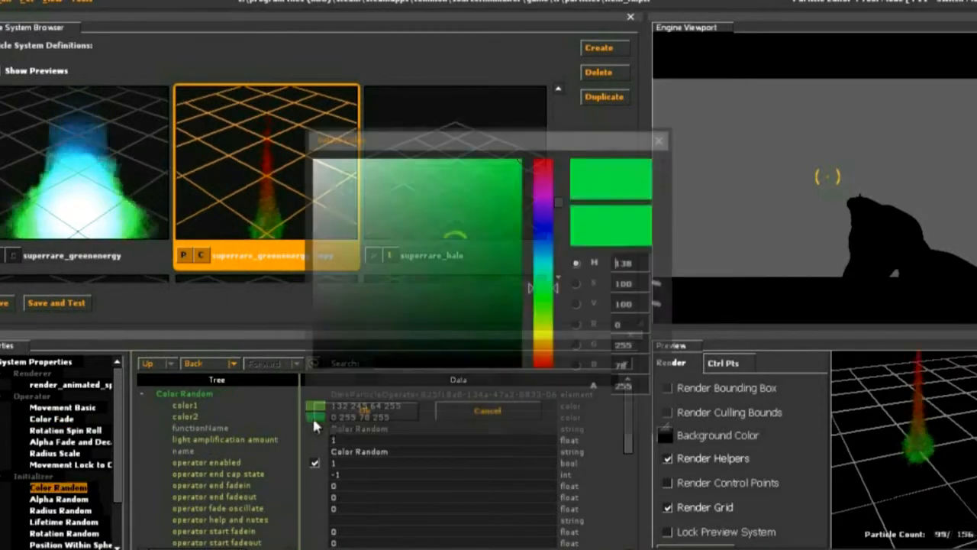
{"action": "left_click_drag", "start_coordinate": [555, 191], "coordinate": [546, 160]}
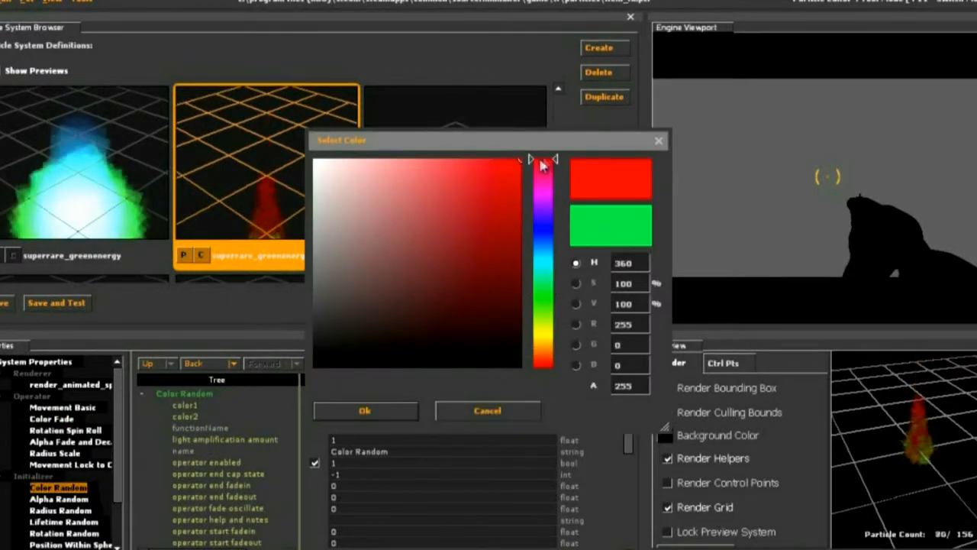
{"action": "left_click", "coordinate": [388, 413]}
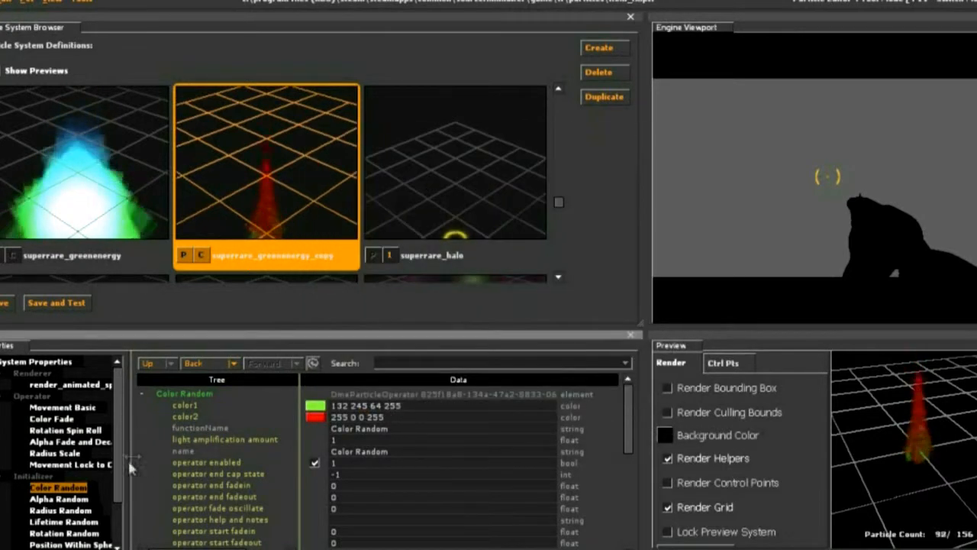
Raise operator fade oscillate of the Alpha Random initializer to about 0.7.
{"action": "scroll", "coordinate": [129, 467], "scroll_direction": "down", "scroll_amount": 1}
{"action": "left_click", "coordinate": [59, 464]}
{"action": "scroll", "coordinate": [340, 492], "scroll_direction": "down", "scroll_amount": 2}
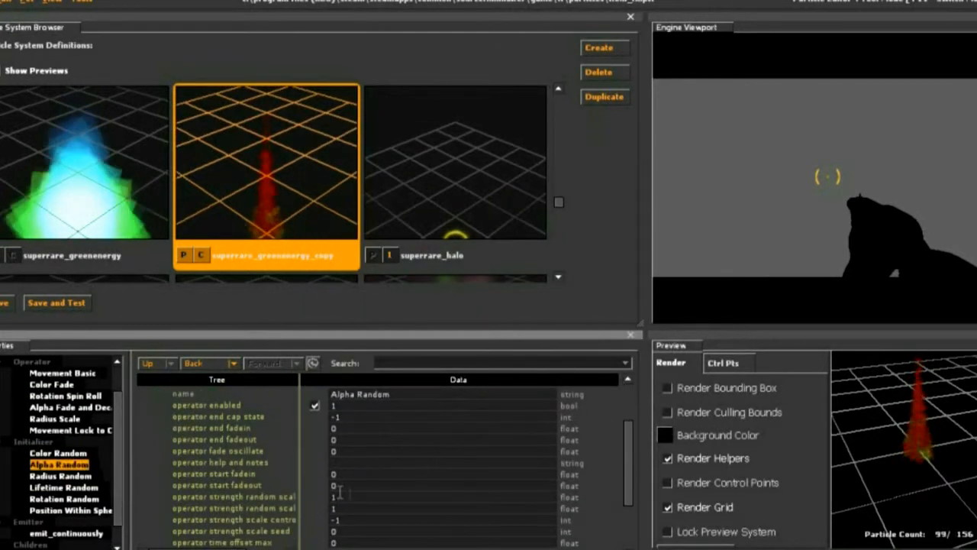
{"action": "left_click", "coordinate": [340, 454]}
{"action": "scroll", "coordinate": [341, 453], "scroll_direction": "up", "scroll_amount": 4}
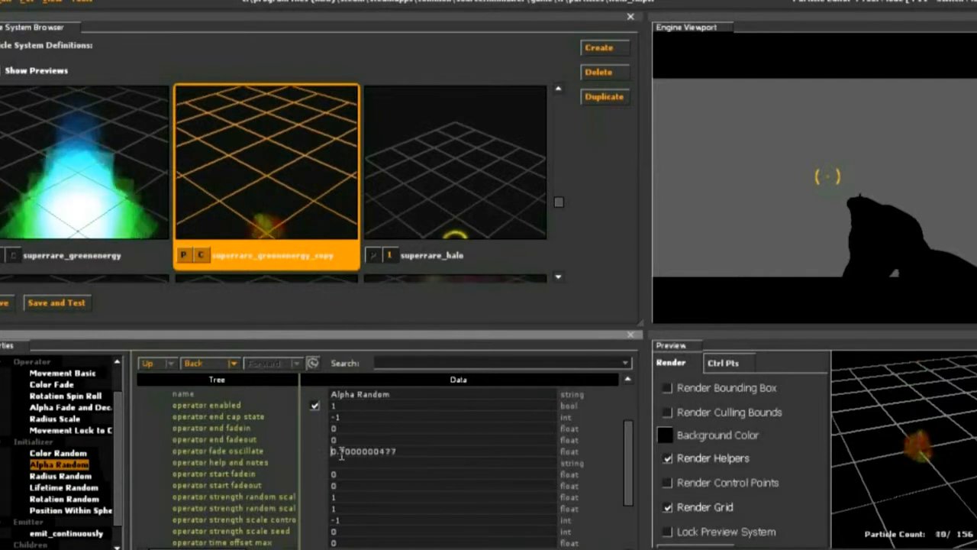
{"action": "scroll", "coordinate": [356, 498], "scroll_direction": "down", "scroll_amount": 3}
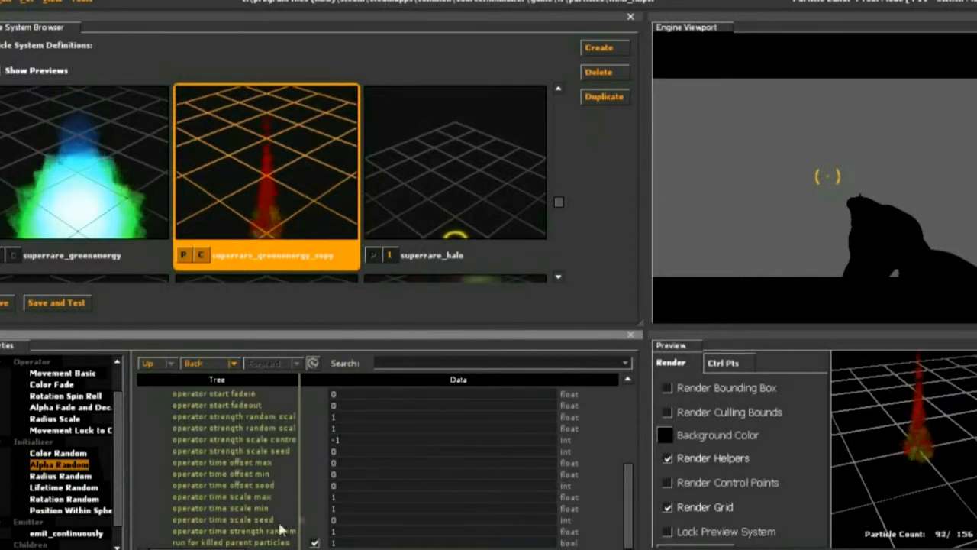
Set operator time offset seed of the Rotation Random initializer to 17.
{"action": "left_click", "coordinate": [50, 476]}
{"action": "left_click", "coordinate": [64, 487]}
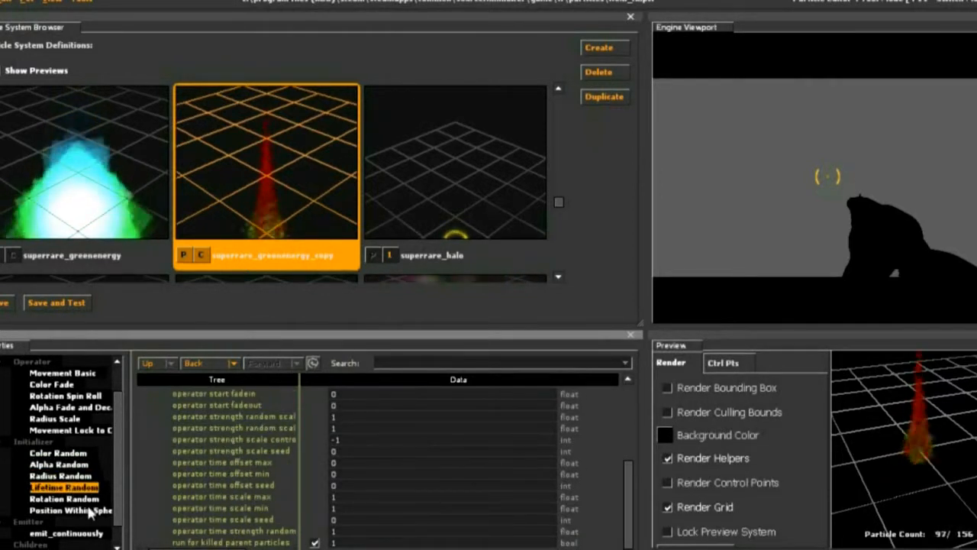
{"action": "left_click", "coordinate": [84, 499]}
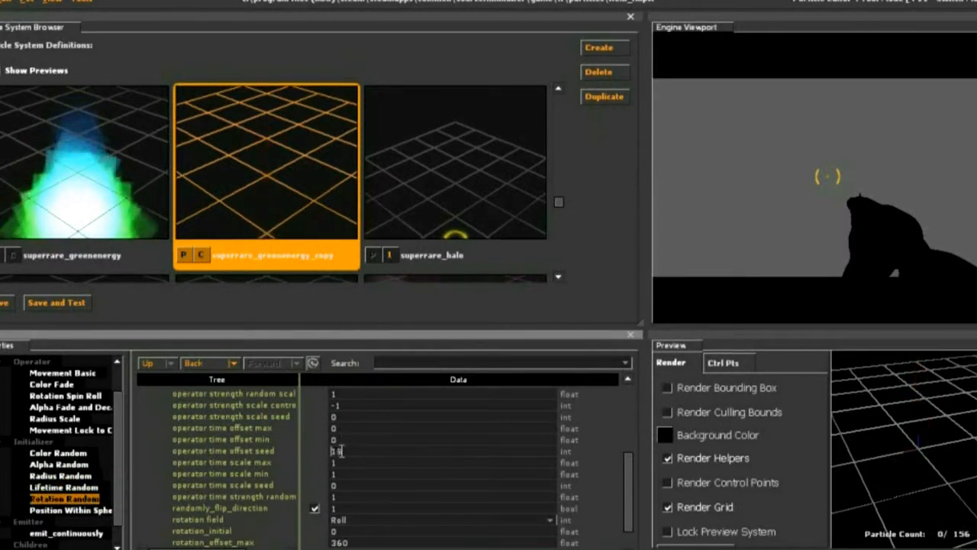
{"action": "scroll", "coordinate": [345, 481], "scroll_direction": "down", "scroll_amount": 1}
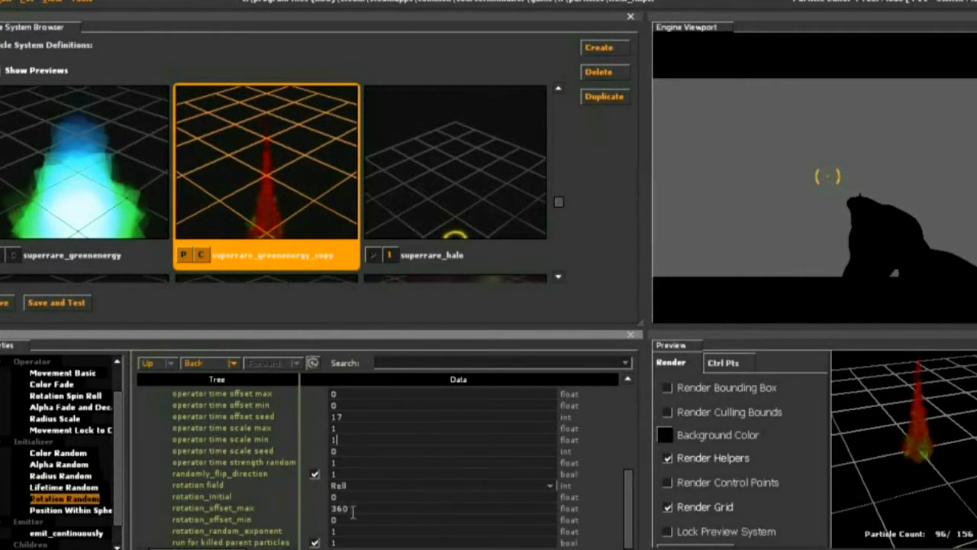
In the Rotation Random initializer, set rotation_offset_max to 60 and the rotation field to Pitch.
{"action": "key", "text": "Return"}
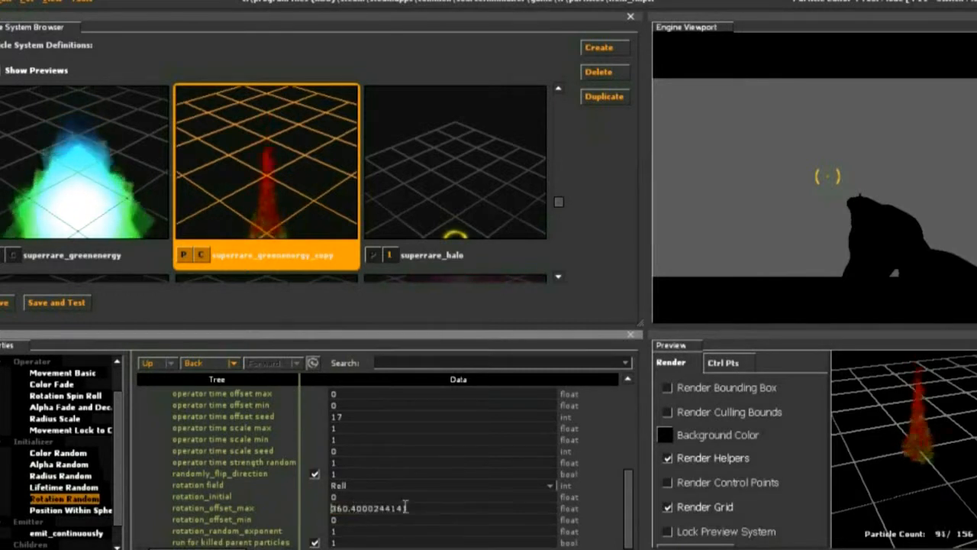
{"action": "left_click_drag", "start_coordinate": [405, 508], "coordinate": [272, 502]}
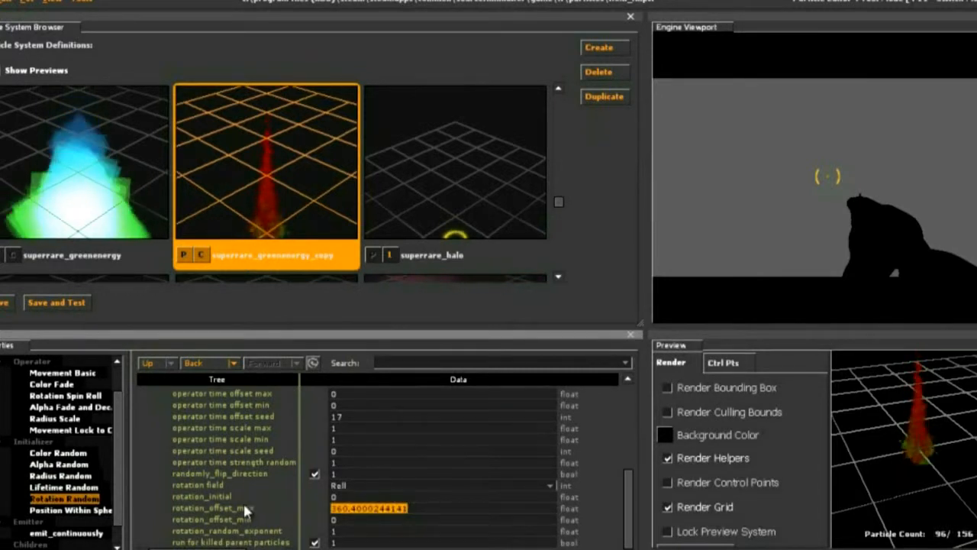
{"action": "type", "text": "60"}
{"action": "key", "text": "Return"}
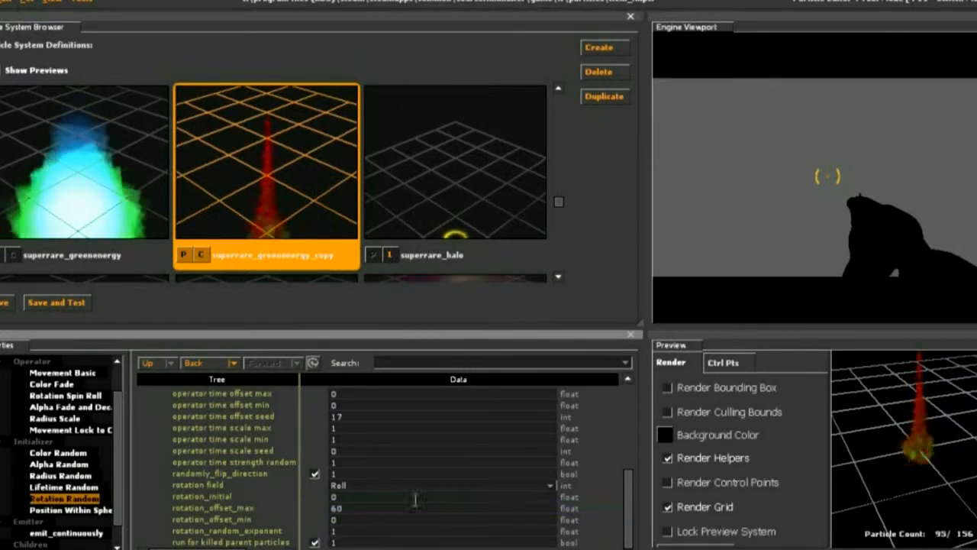
{"action": "left_click", "coordinate": [546, 486]}
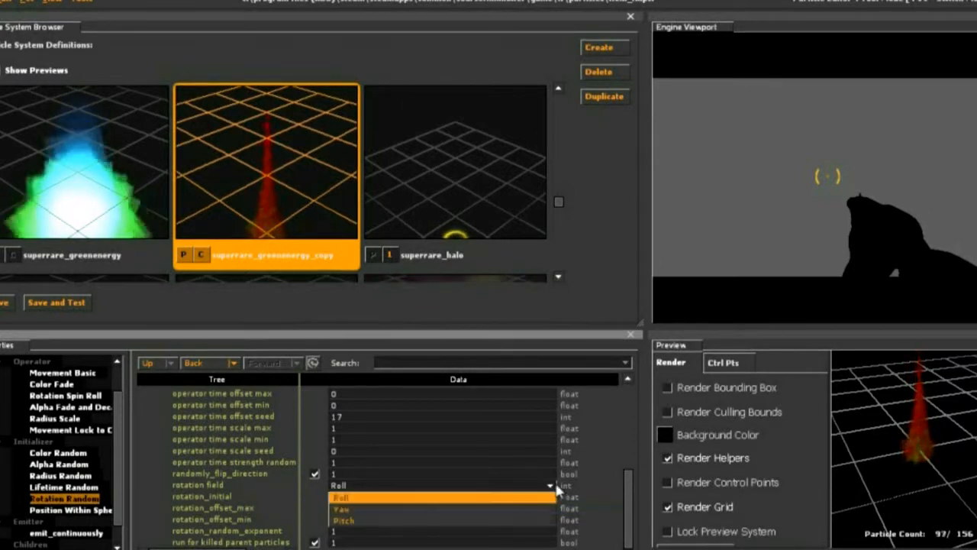
{"action": "left_click", "coordinate": [389, 519]}
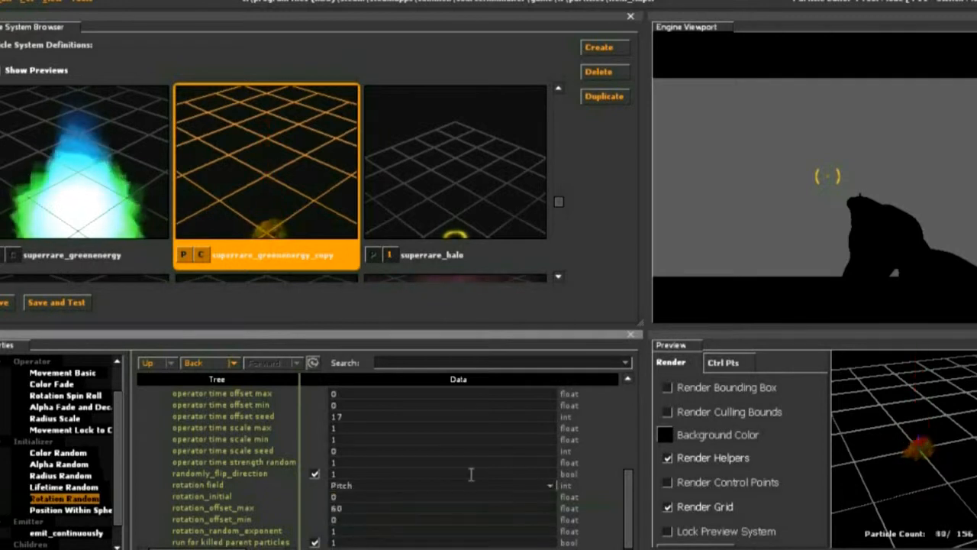
Review the Position Within Sphere Random initializer and the emit_continuously emitter.
{"action": "left_click", "coordinate": [79, 509]}
{"action": "left_click_drag", "start_coordinate": [121, 496], "coordinate": [120, 513]}
{"action": "left_click", "coordinate": [88, 510]}
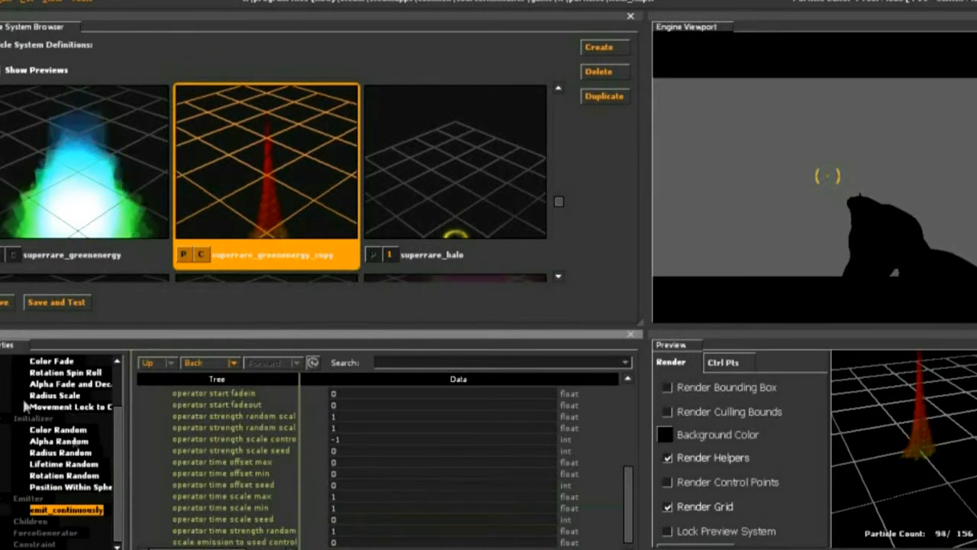
{"action": "left_click_drag", "start_coordinate": [118, 434], "coordinate": [111, 359]}
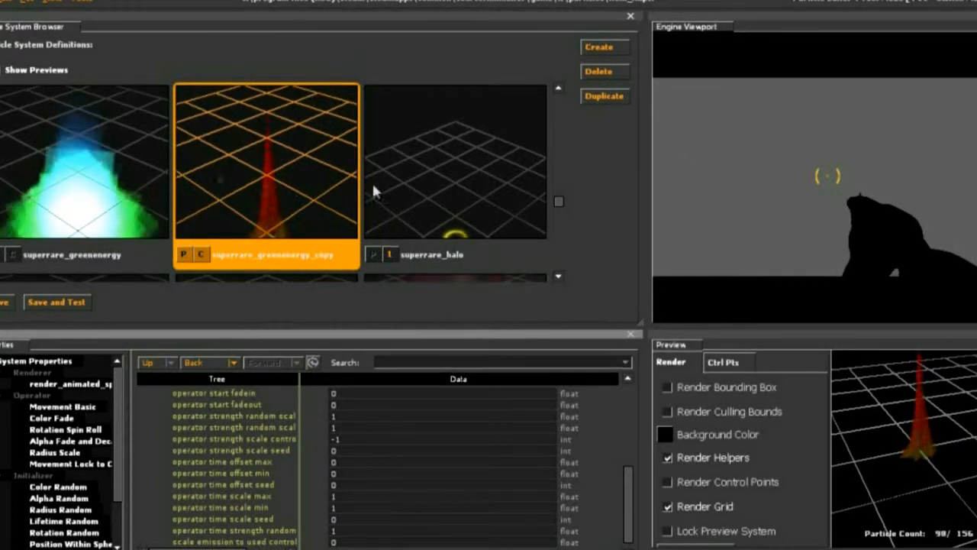
Save and test the edited particle file, accepting the offer to add it to Perforce.
{"action": "left_click", "coordinate": [69, 301]}
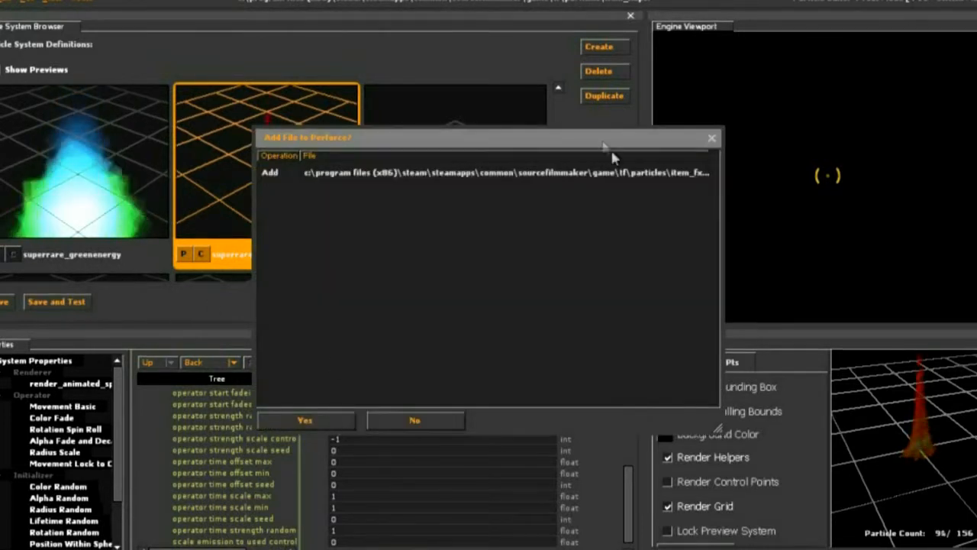
{"action": "left_click", "coordinate": [302, 422]}
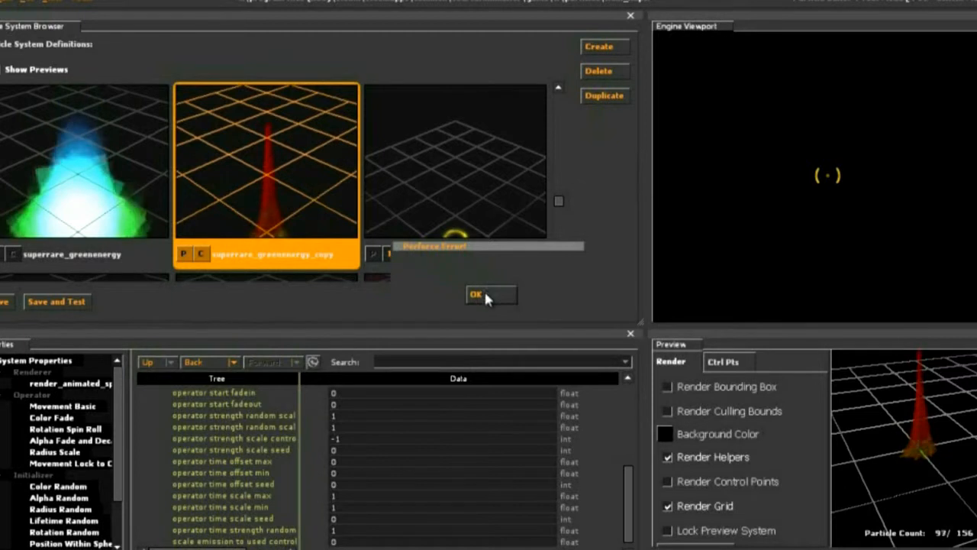
{"action": "left_click", "coordinate": [486, 296]}
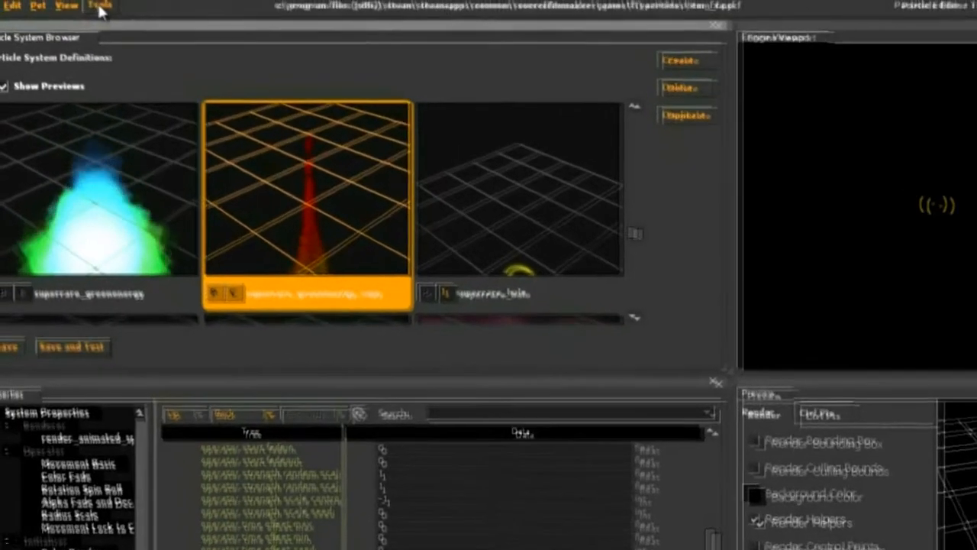
Switch from the Particle Editor back to SFM and reposition the camera in the scene viewport.
{"action": "left_click", "coordinate": [68, 2]}
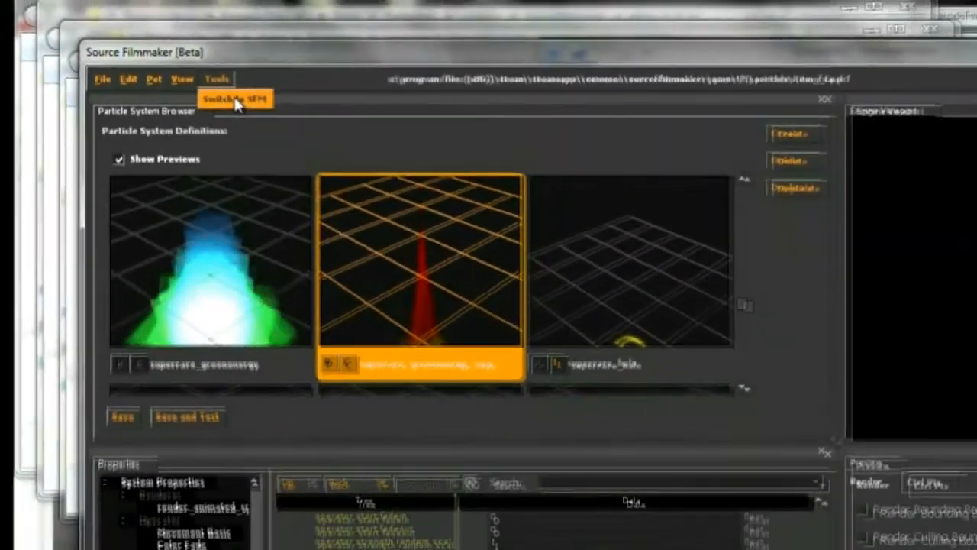
{"action": "left_click", "coordinate": [374, 160]}
{"action": "left_click_drag", "start_coordinate": [570, 252], "coordinate": [432, 187]}
{"action": "left_click_drag", "start_coordinate": [398, 217], "coordinate": [493, 206]}
{"action": "key", "text": "w"}
{"action": "key", "text": "d"}
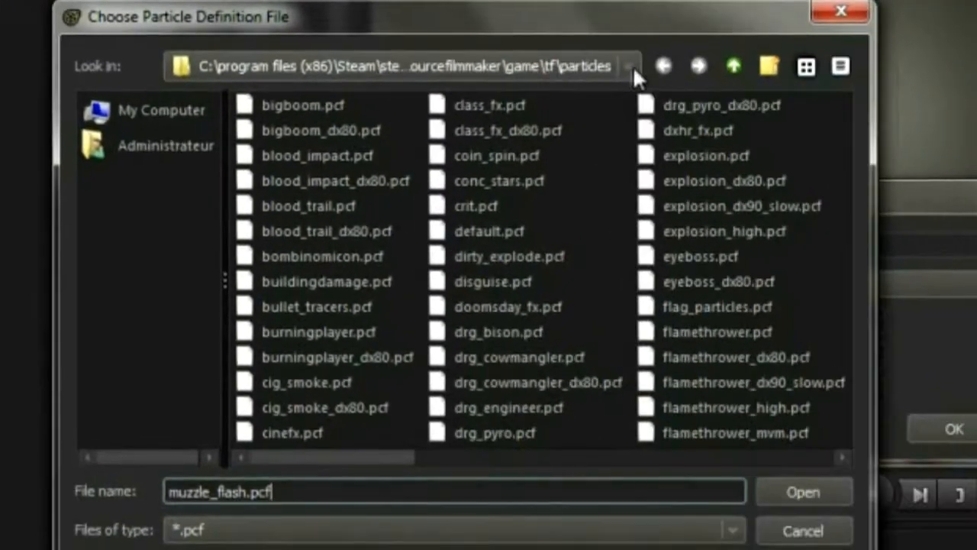
Load item_fx.pcf from the tf/particles folder as the particle system definition file.
{"action": "left_click", "coordinate": [501, 106]}
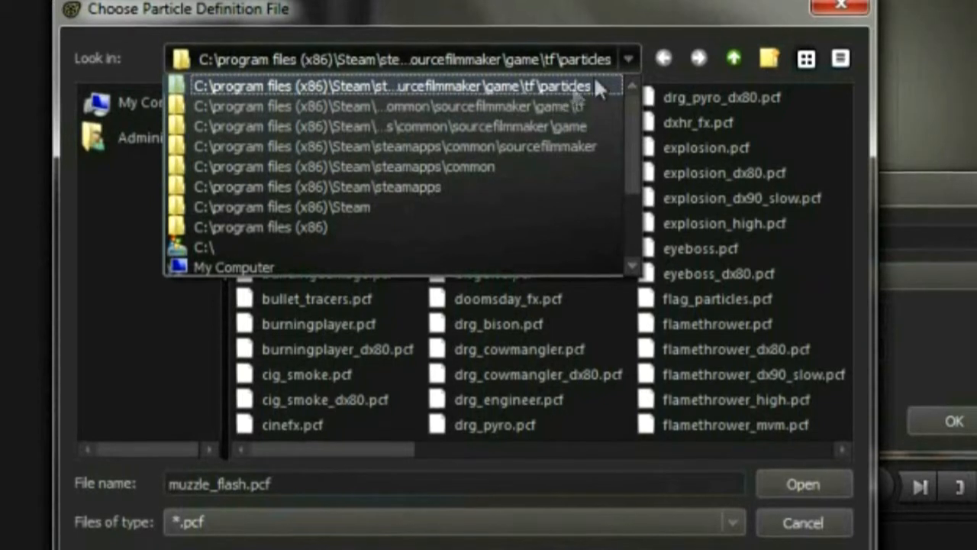
{"action": "left_click", "coordinate": [631, 58]}
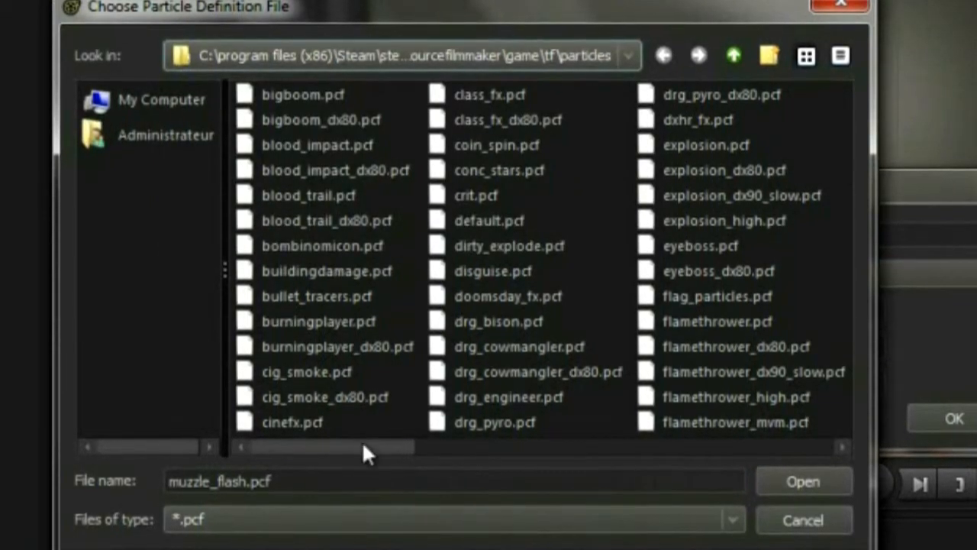
{"action": "left_click_drag", "start_coordinate": [364, 449], "coordinate": [789, 419]}
{"action": "left_click_drag", "start_coordinate": [683, 440], "coordinate": [624, 445]}
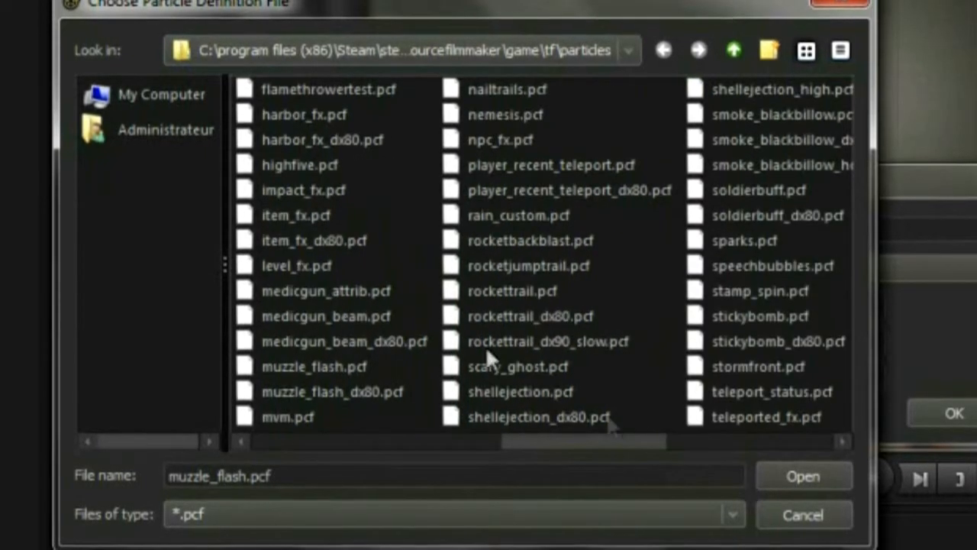
{"action": "left_click", "coordinate": [321, 216]}
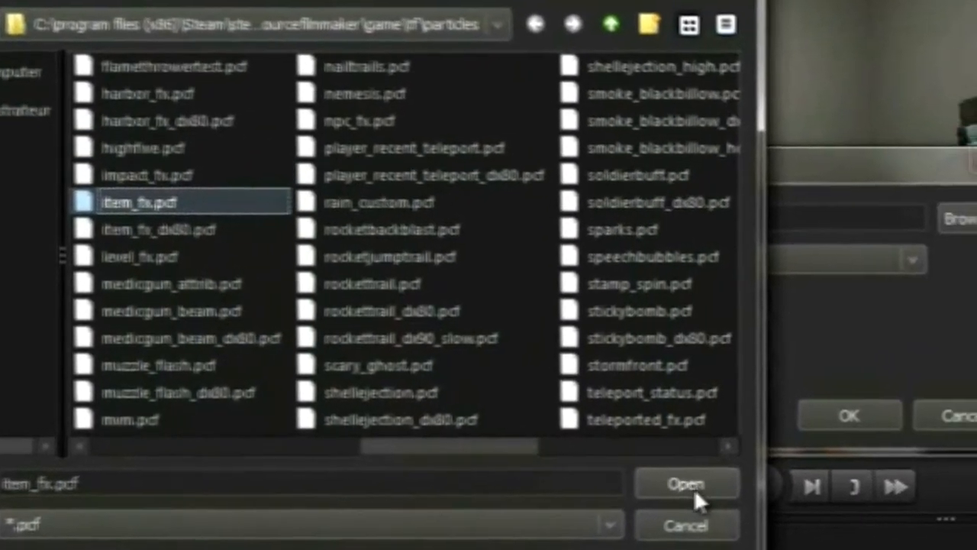
{"action": "left_click", "coordinate": [694, 488]}
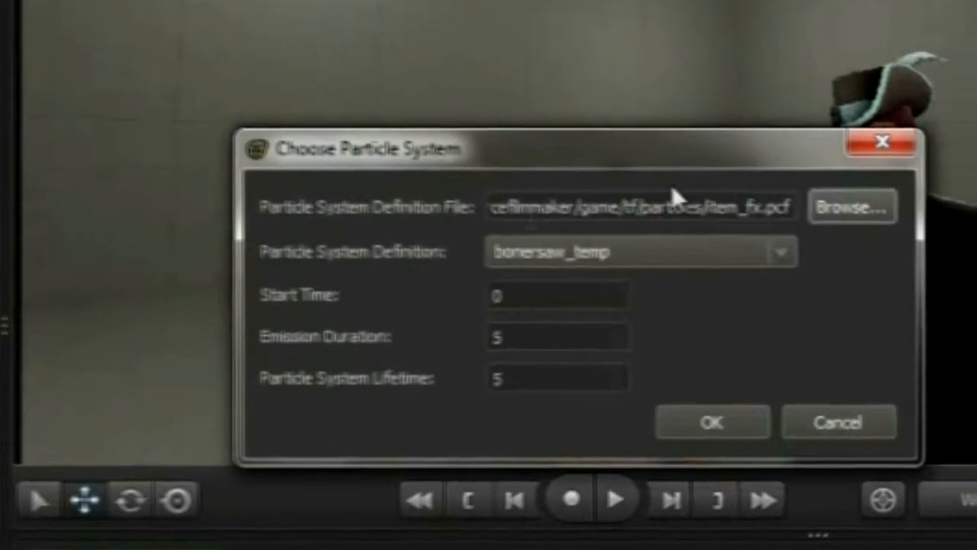
Choose superrare_greenenergy_copy as the particle system definition.
{"action": "left_click", "coordinate": [809, 259]}
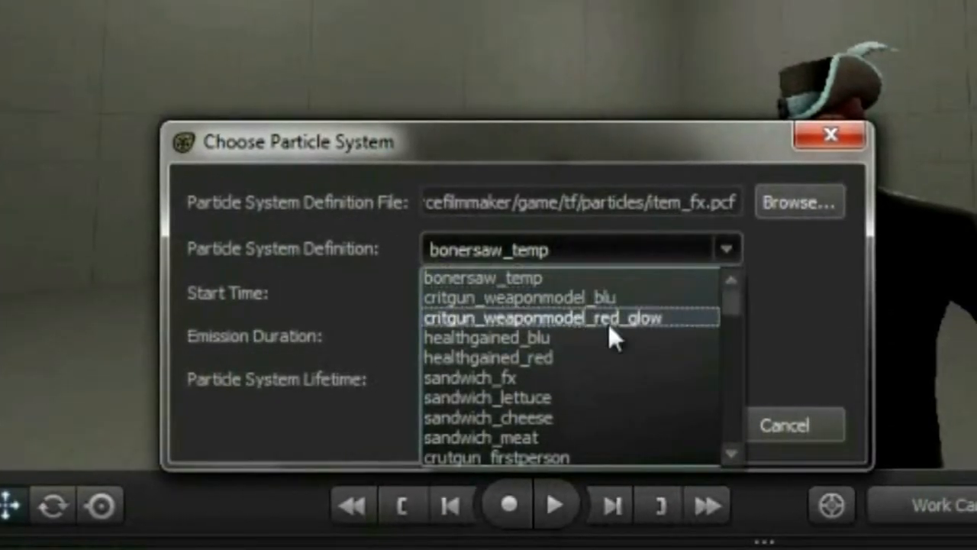
{"action": "scroll", "coordinate": [608, 337], "scroll_direction": "down", "scroll_amount": 4}
{"action": "scroll", "coordinate": [610, 340], "scroll_direction": "down", "scroll_amount": 8}
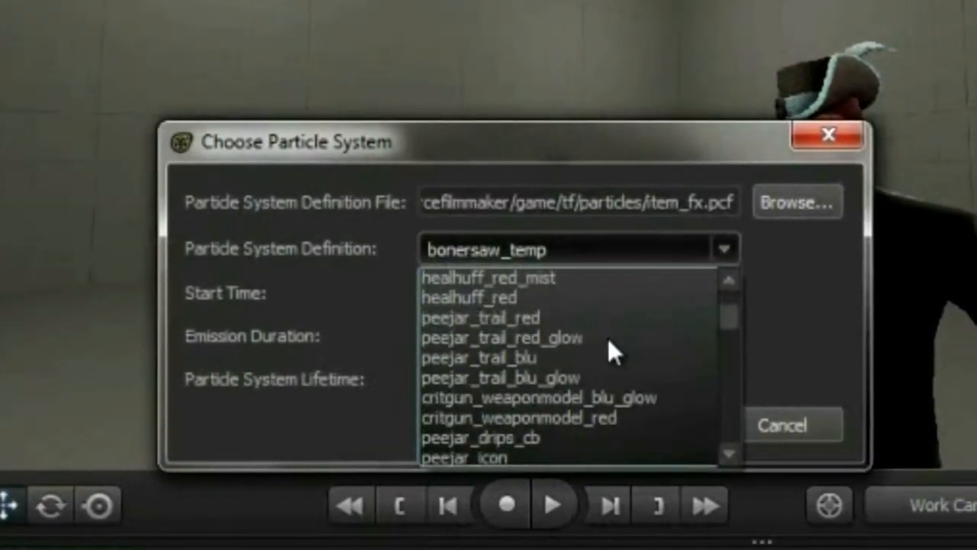
{"action": "scroll", "coordinate": [603, 350], "scroll_direction": "down", "scroll_amount": 5}
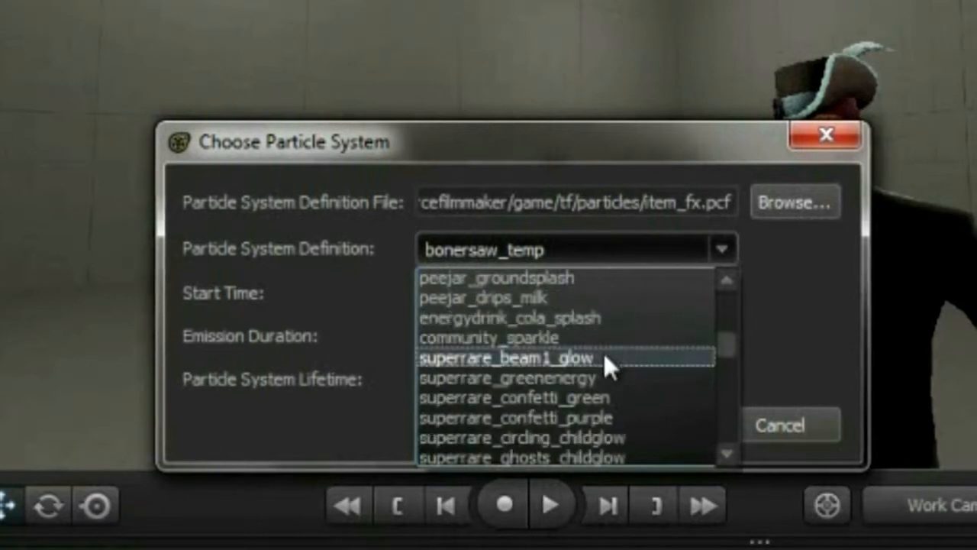
{"action": "scroll", "coordinate": [618, 354], "scroll_direction": "down", "scroll_amount": 5}
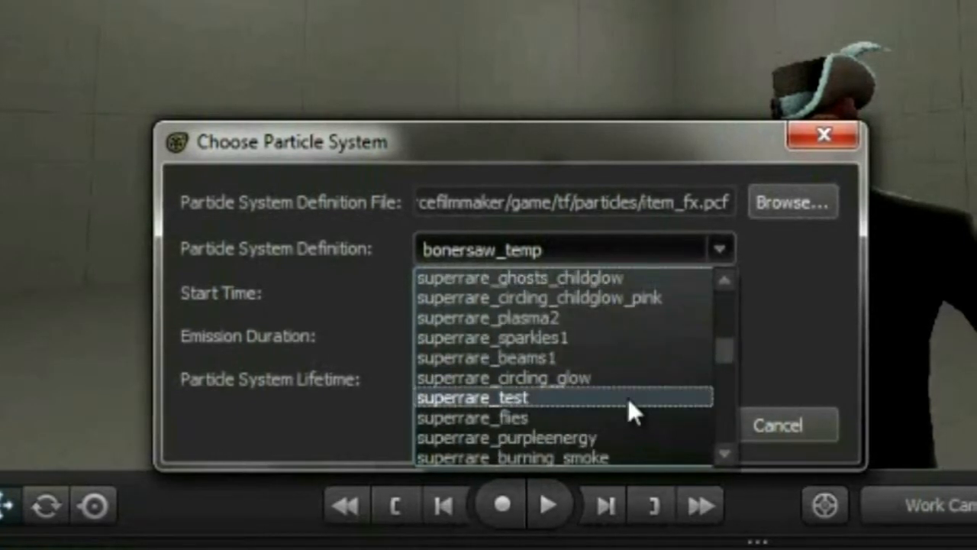
{"action": "scroll", "coordinate": [602, 408], "scroll_direction": "down", "scroll_amount": 3}
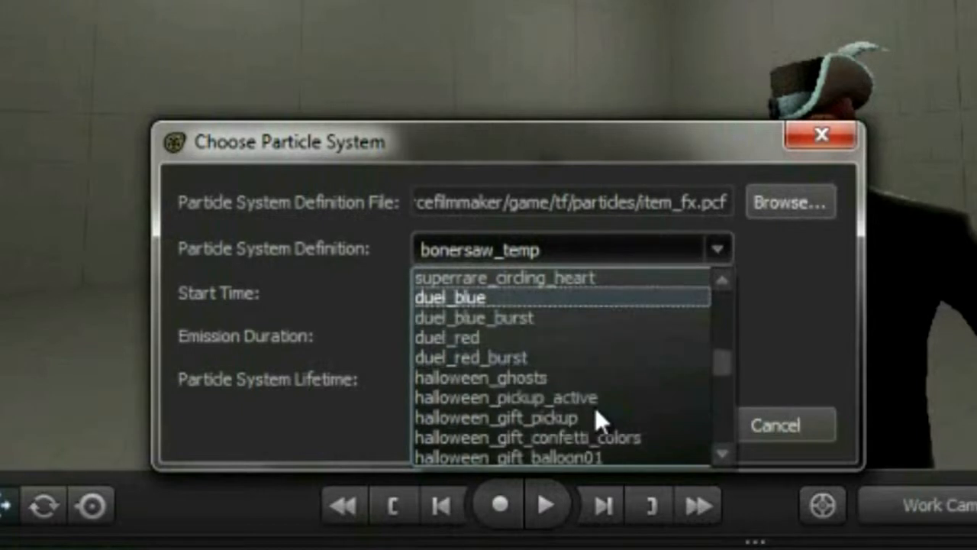
{"action": "scroll", "coordinate": [596, 409], "scroll_direction": "down", "scroll_amount": 10}
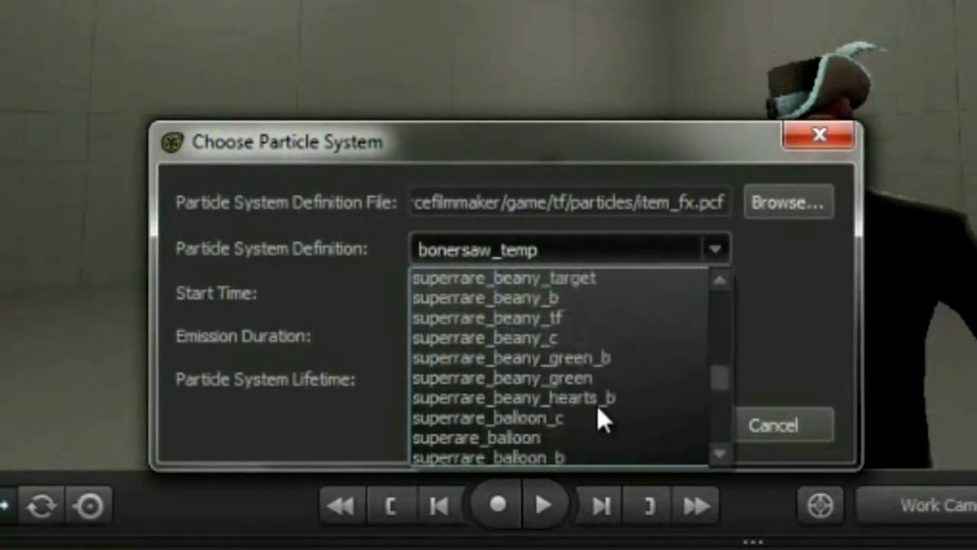
{"action": "left_click_drag", "start_coordinate": [719, 391], "coordinate": [719, 444]}
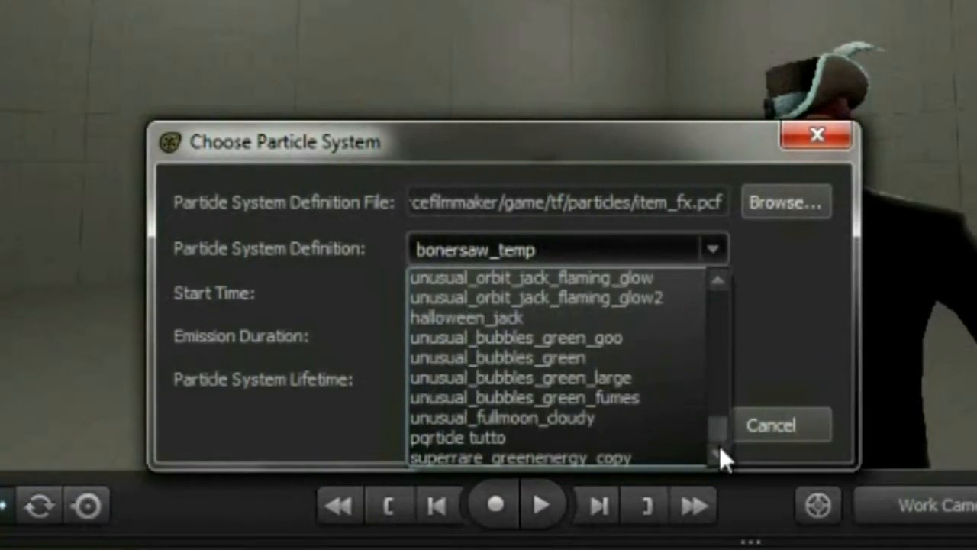
{"action": "left_click", "coordinate": [615, 458]}
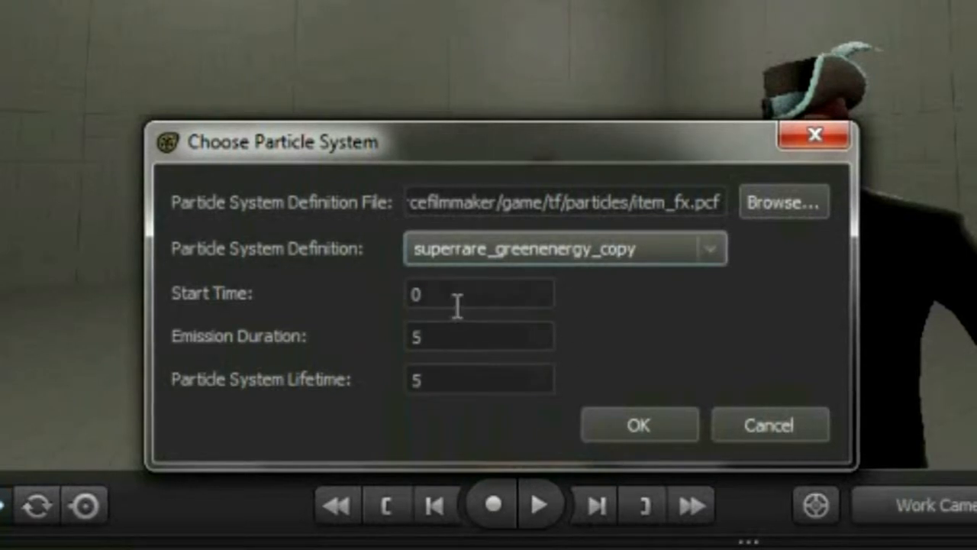
Set the emission duration and the particle system lifetime to 4444 each, and create the particle system.
{"action": "left_click_drag", "start_coordinate": [435, 336], "coordinate": [380, 331]}
{"action": "type", "text": "4444"}
{"action": "key", "text": "Tab"}
{"action": "type", "text": "444"}
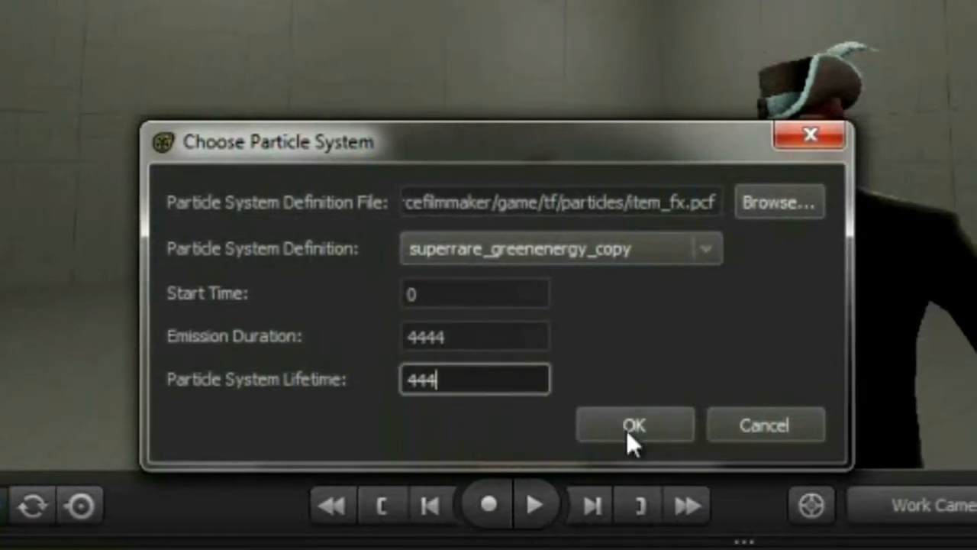
{"action": "type", "text": "4"}
{"action": "left_click", "coordinate": [627, 428]}
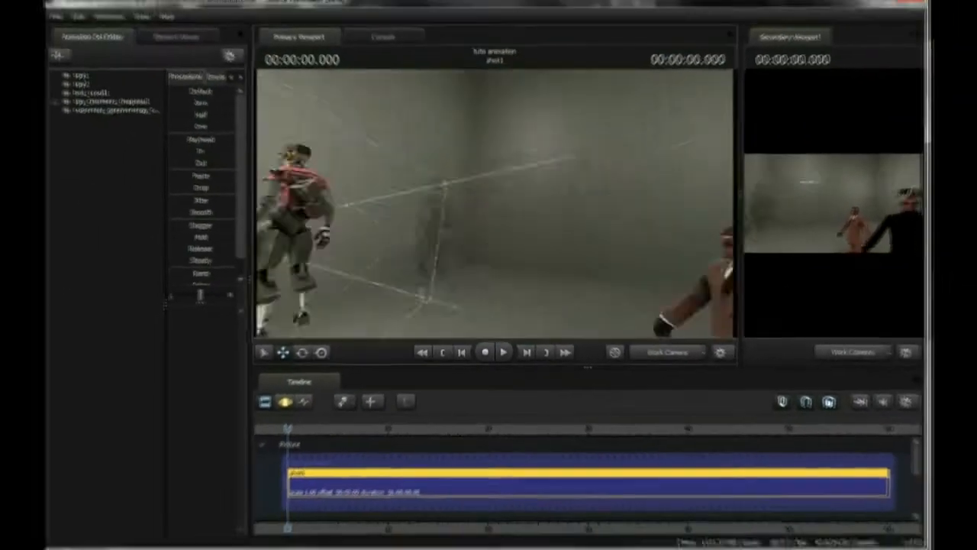
Select the superrare_greenenergy_copy animation set and play the shot to the 4-second mark to preview the particles.
{"action": "left_click_drag", "start_coordinate": [495, 203], "coordinate": [466, 206]}
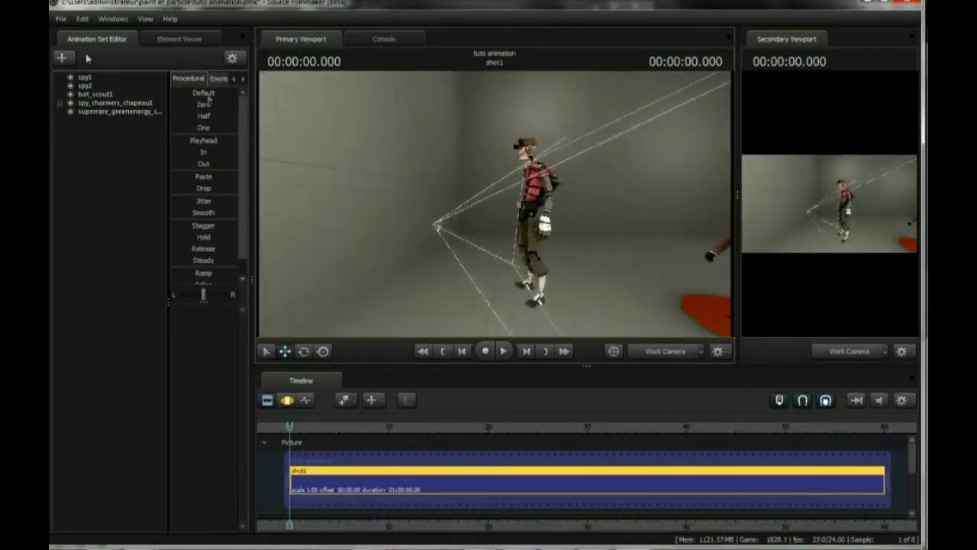
{"action": "left_click", "coordinate": [133, 112]}
{"action": "left_click", "coordinate": [287, 400]}
{"action": "left_click_drag", "start_coordinate": [511, 237], "coordinate": [656, 233]}
{"action": "left_click", "coordinate": [267, 401]}
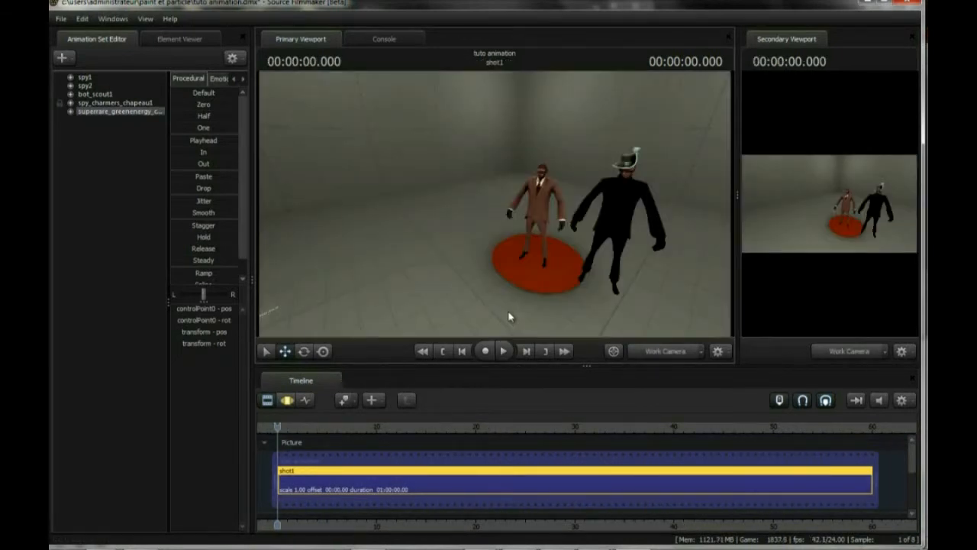
{"action": "left_click", "coordinate": [505, 353]}
{"action": "left_click_drag", "start_coordinate": [523, 312], "coordinate": [502, 209]}
{"action": "left_click", "coordinate": [505, 349]}
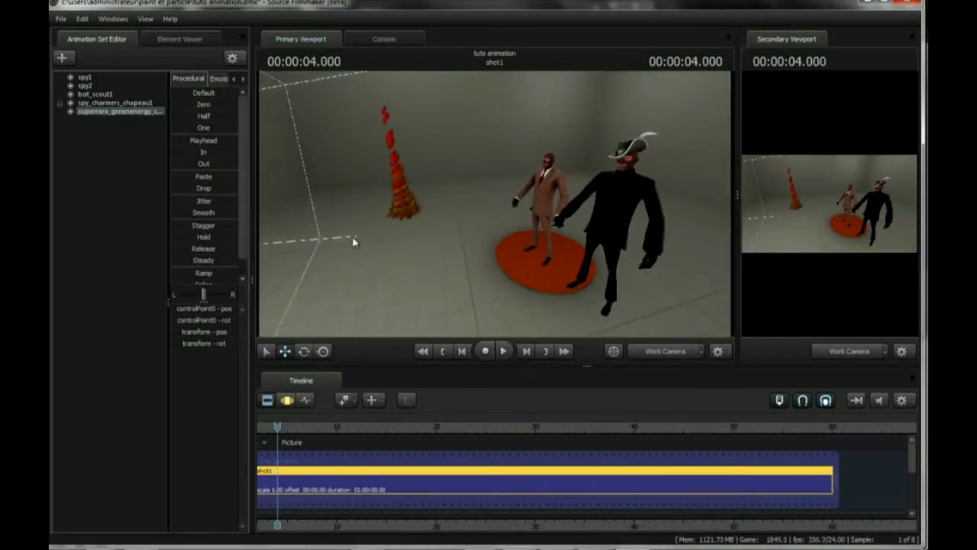
In the Motion Editor, move the particle system across the scene onto the black-suited spy's head.
{"action": "left_click", "coordinate": [267, 399]}
{"action": "left_click_drag", "start_coordinate": [405, 214], "coordinate": [615, 167]}
{"action": "key", "text": "w"}
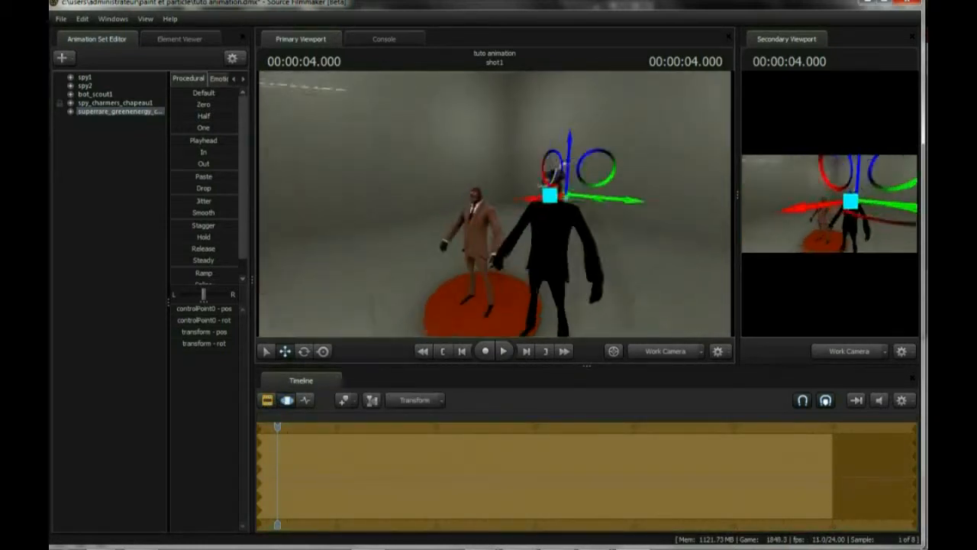
{"action": "key", "text": "w"}
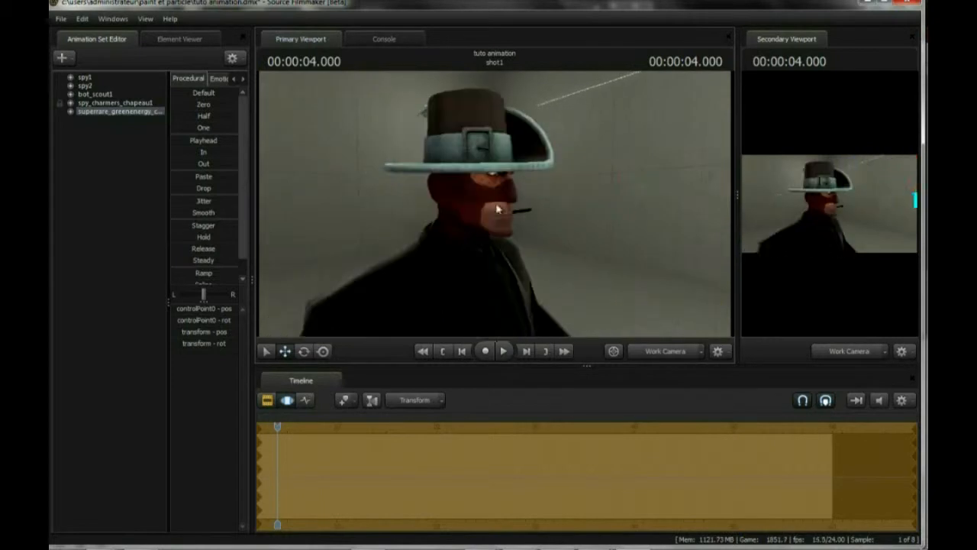
{"action": "left_click_drag", "start_coordinate": [729, 196], "coordinate": [479, 216]}
{"action": "key", "text": "d"}
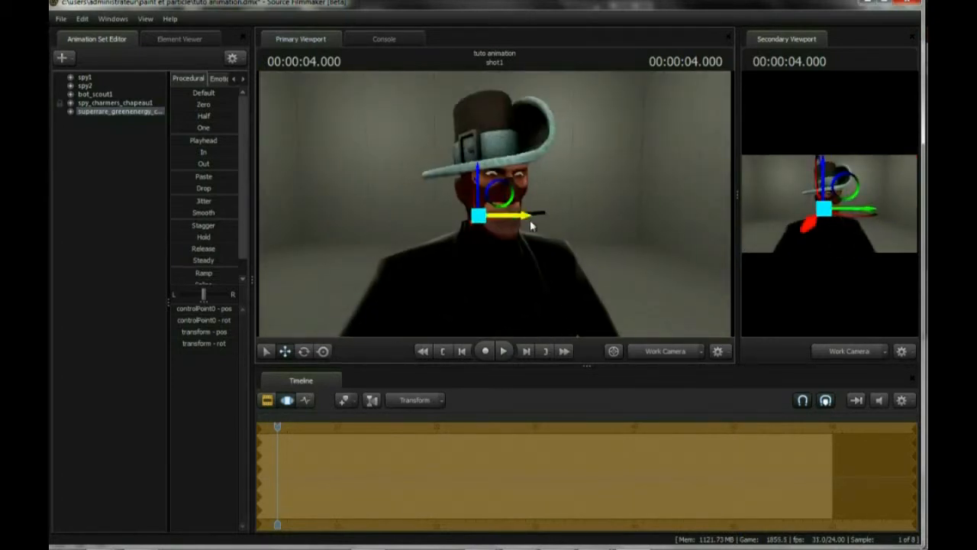
{"action": "left_click_drag", "start_coordinate": [559, 218], "coordinate": [579, 217]}
Rotate the particle system at the spy's head and scrub the playhead back to about 3.416 seconds.
{"action": "left_click", "coordinate": [304, 351]}
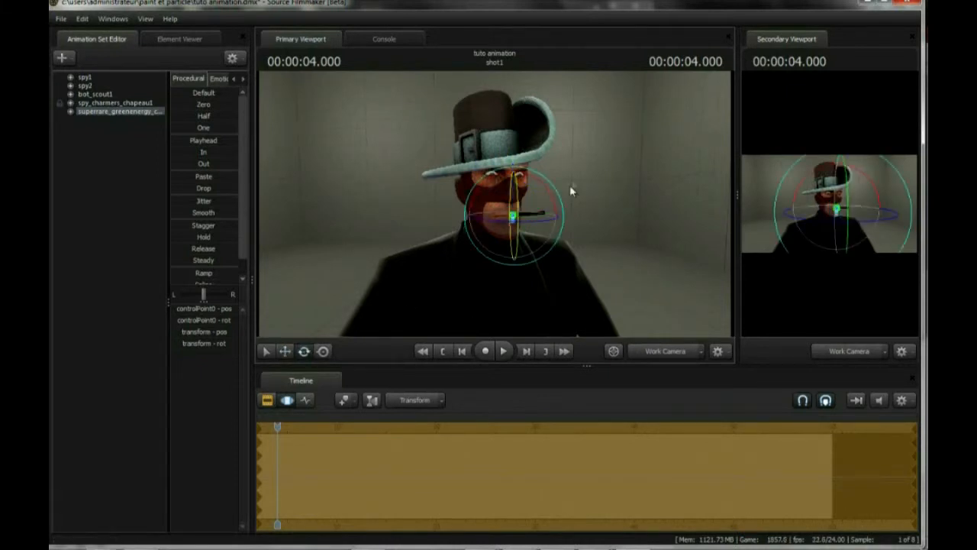
{"action": "left_click_drag", "start_coordinate": [525, 277], "coordinate": [523, 244]}
{"action": "left_click_drag", "start_coordinate": [279, 429], "coordinate": [275, 429]}
{"action": "left_click_drag", "start_coordinate": [399, 259], "coordinate": [503, 244], "text": "alt"}
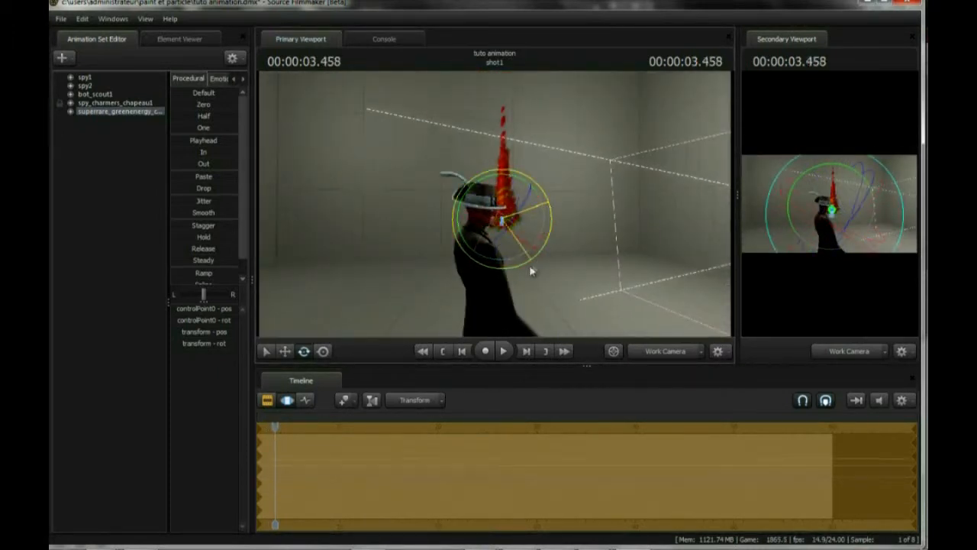
{"action": "left_click_drag", "start_coordinate": [275, 427], "coordinate": [273, 427]}
{"action": "left_click_drag", "start_coordinate": [493, 306], "coordinate": [519, 305], "text": "alt"}
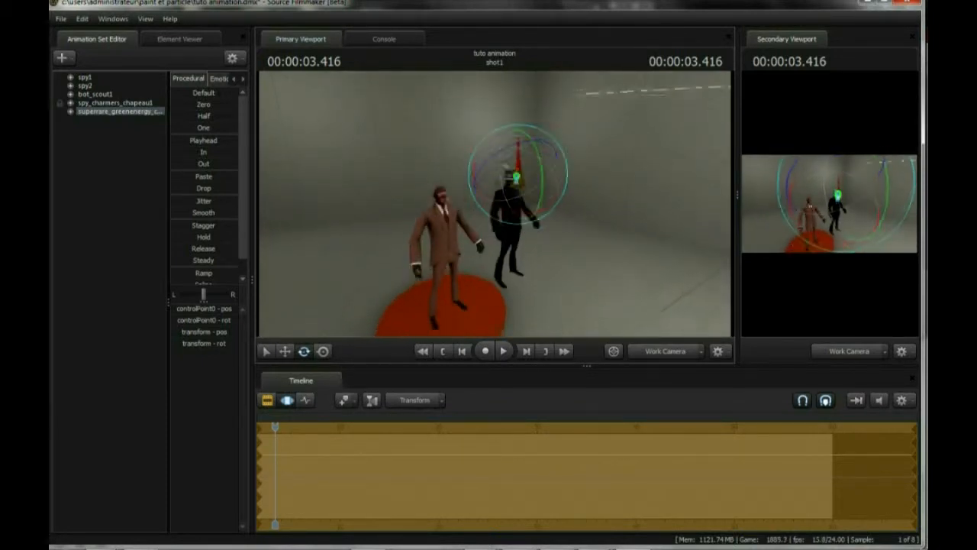
{"action": "left_click_drag", "start_coordinate": [519, 305], "coordinate": [550, 298]}
{"action": "mouse_move", "coordinate": [495, 209]}
{"action": "left_mouse_down"}
{"action": "mouse_move", "coordinate": [514, 203]}
{"action": "mouse_move", "coordinate": [494, 208]}
{"action": "left_mouse_up"}
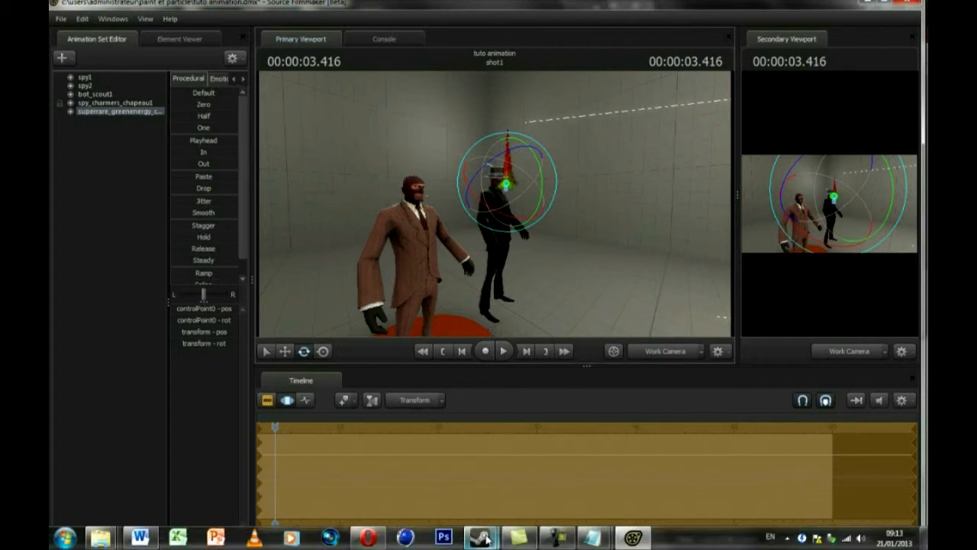
{"action": "mouse_move", "coordinate": [594, 541]}
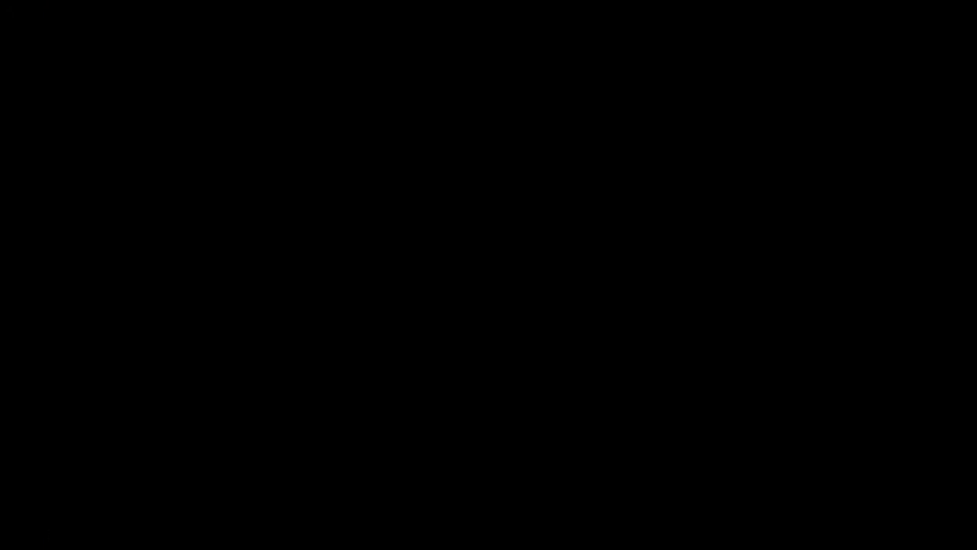